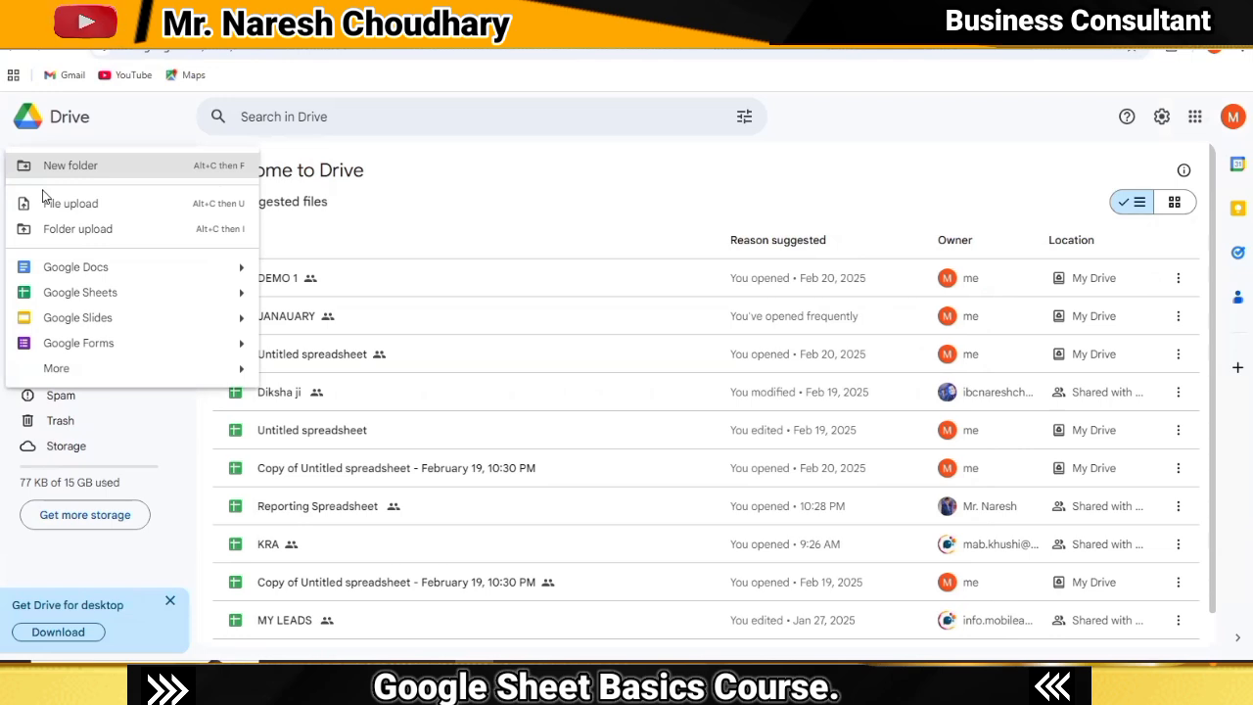
Create a new blank Google Sheets spreadsheet and dismiss the pre-built tables suggestions.
{"action": "left_click", "coordinate": [106, 296]}
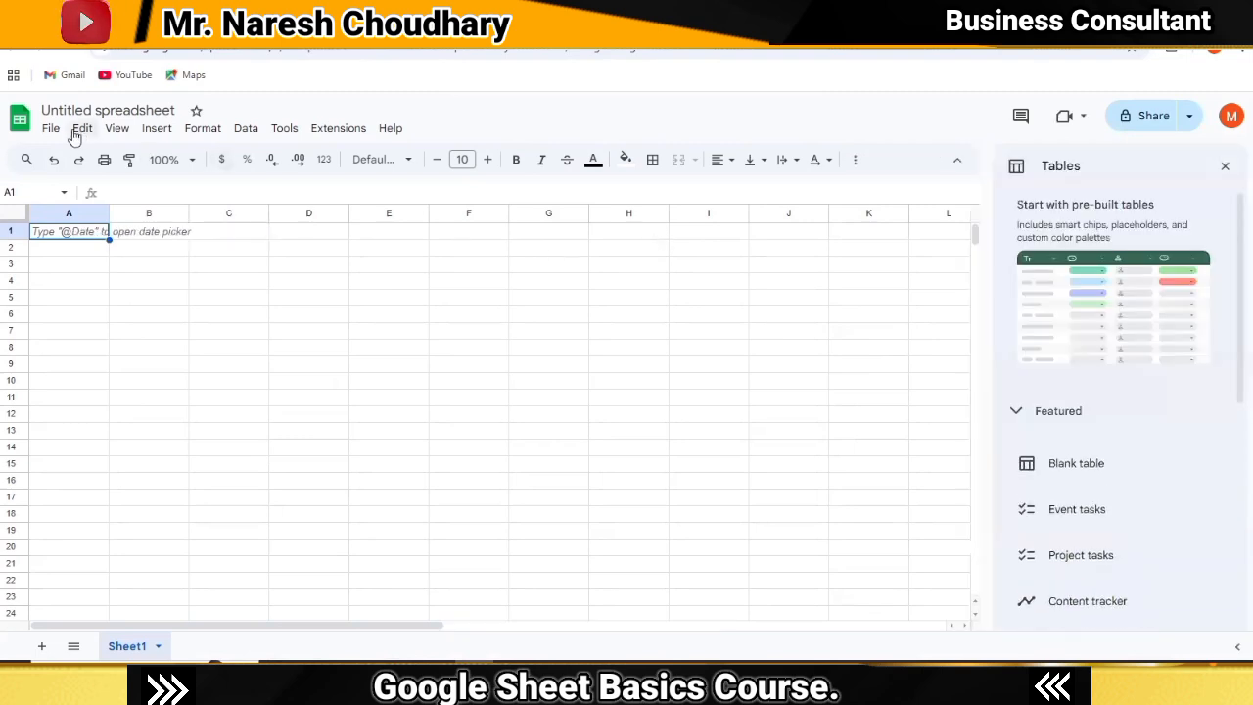
{"action": "left_click", "coordinate": [1225, 167]}
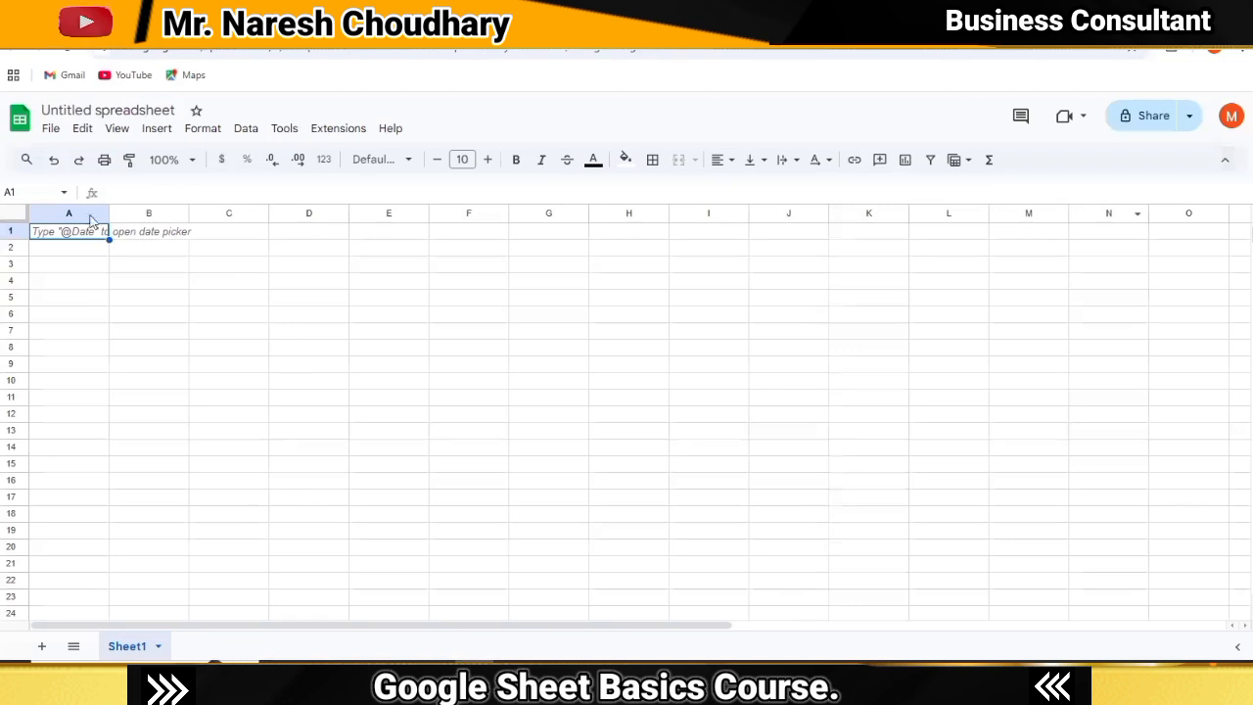
Set the spreadsheet's locale to India and save the settings.
{"action": "left_click", "coordinate": [50, 128]}
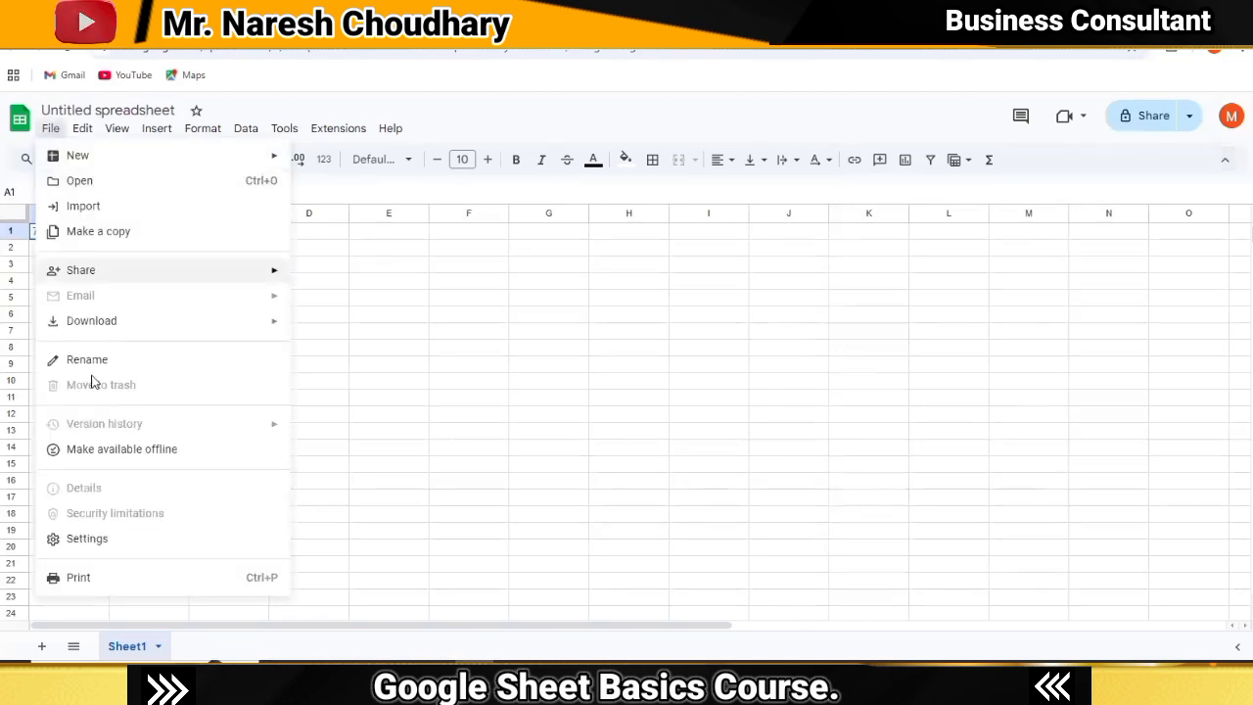
{"action": "left_click", "coordinate": [89, 541]}
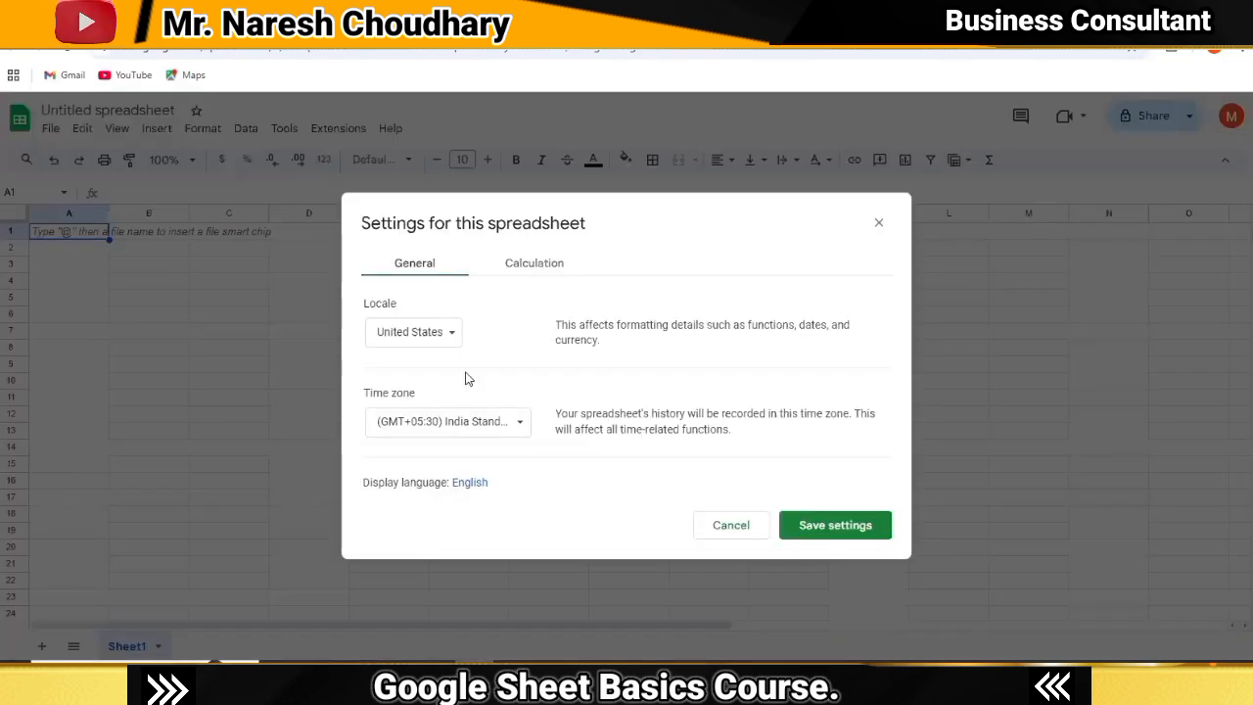
{"action": "left_click", "coordinate": [448, 333]}
{"action": "scroll", "coordinate": [428, 305], "scroll_direction": "up", "scroll_amount": 3}
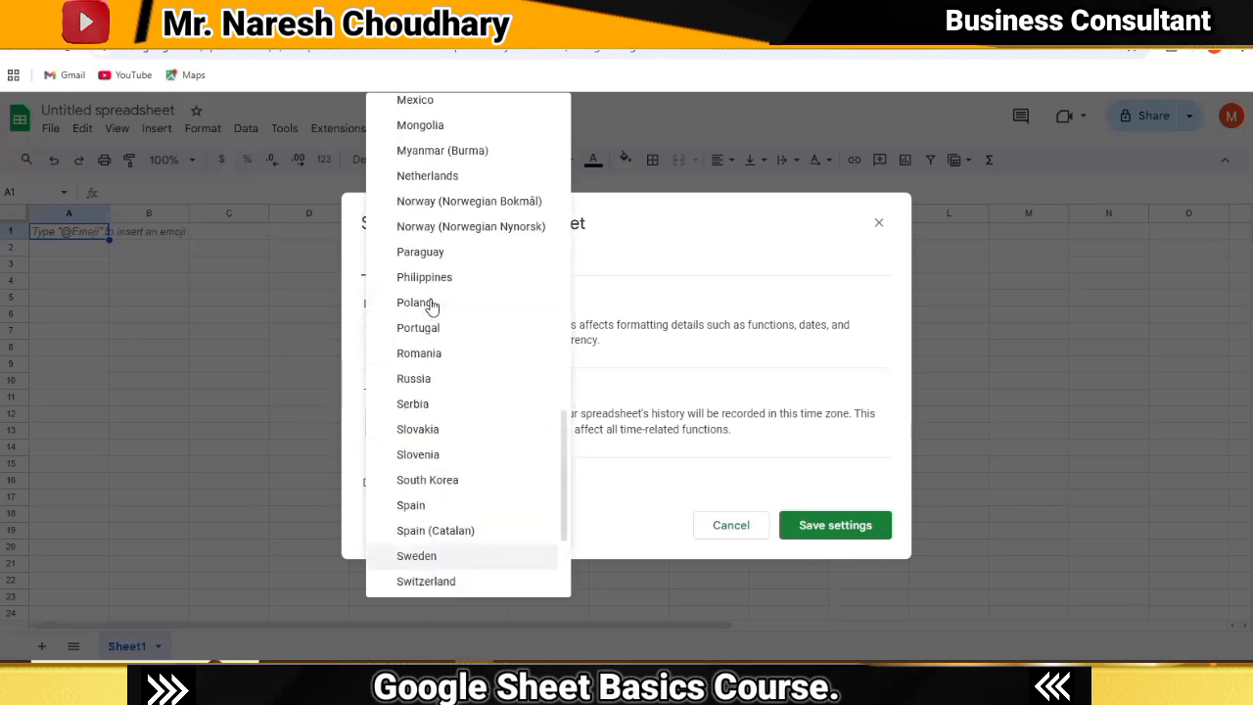
{"action": "scroll", "coordinate": [431, 305], "scroll_direction": "up", "scroll_amount": 6}
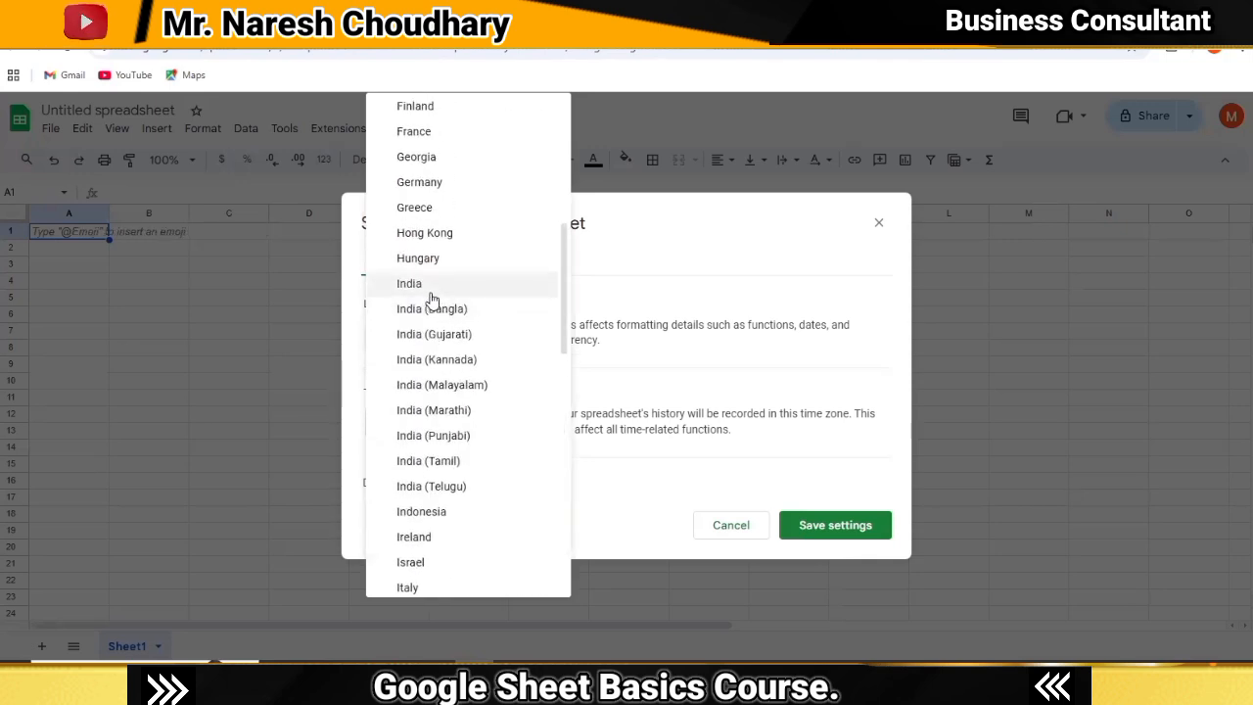
{"action": "left_click", "coordinate": [433, 294]}
{"action": "left_click", "coordinate": [824, 525]}
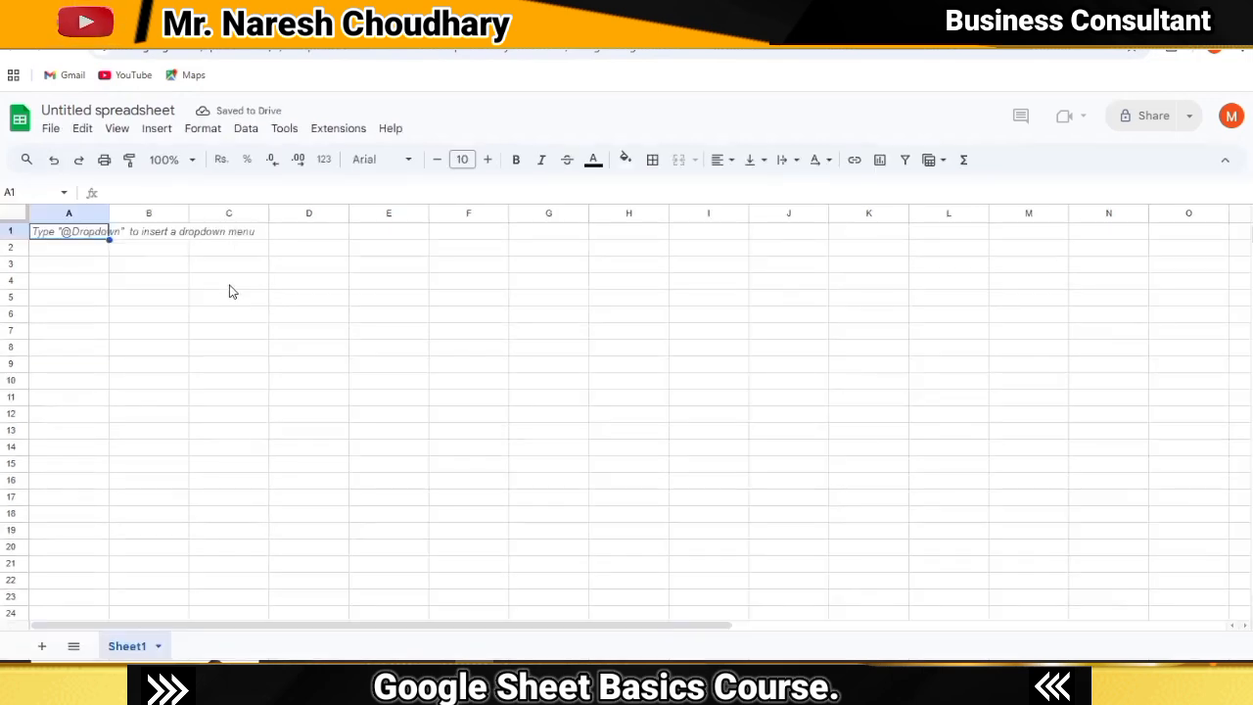
Enter the column headings D., P., RS and DATE in cells C4 to F4.
{"action": "left_click", "coordinate": [231, 284]}
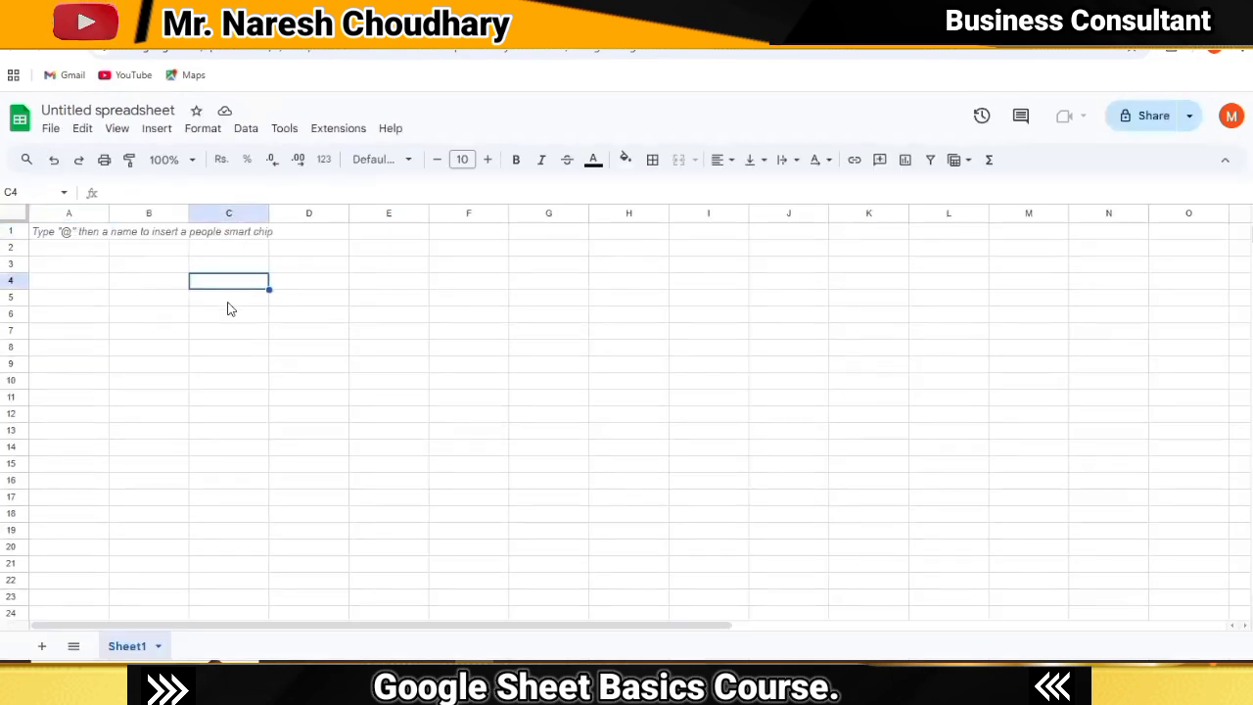
{"action": "type", "text": "d"}
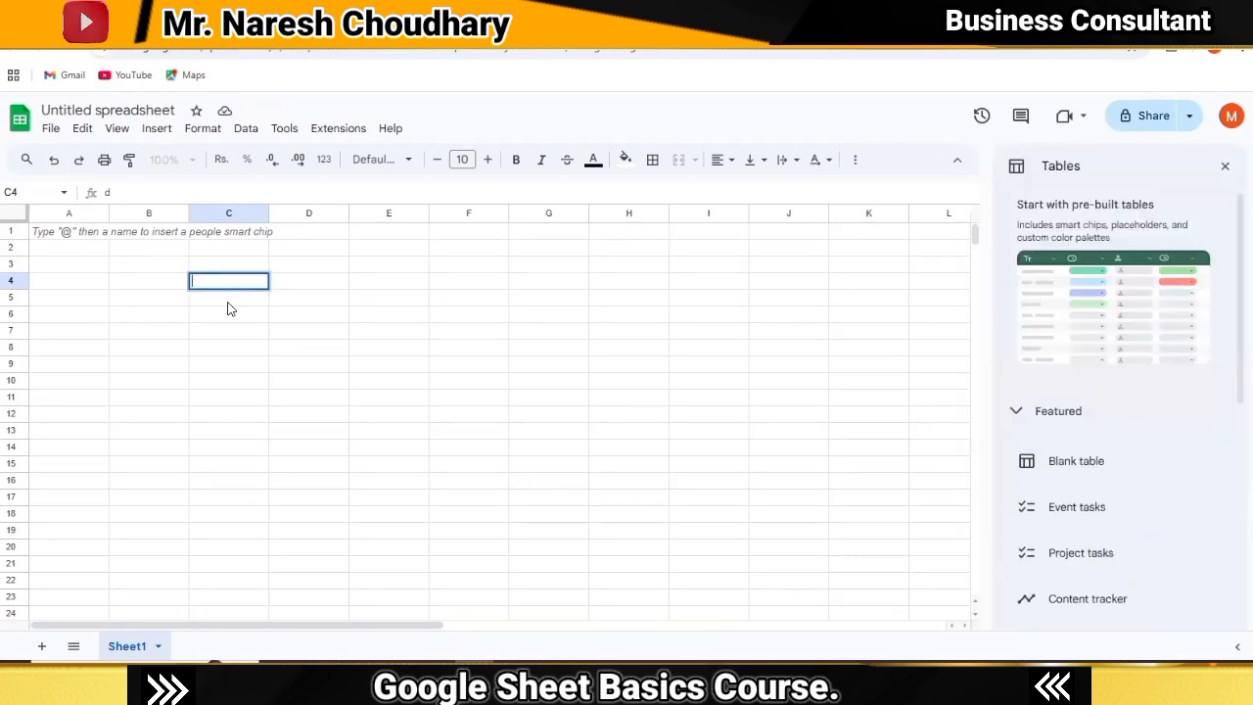
{"action": "key", "text": "BackSpace"}
{"action": "type", "text": "D"}
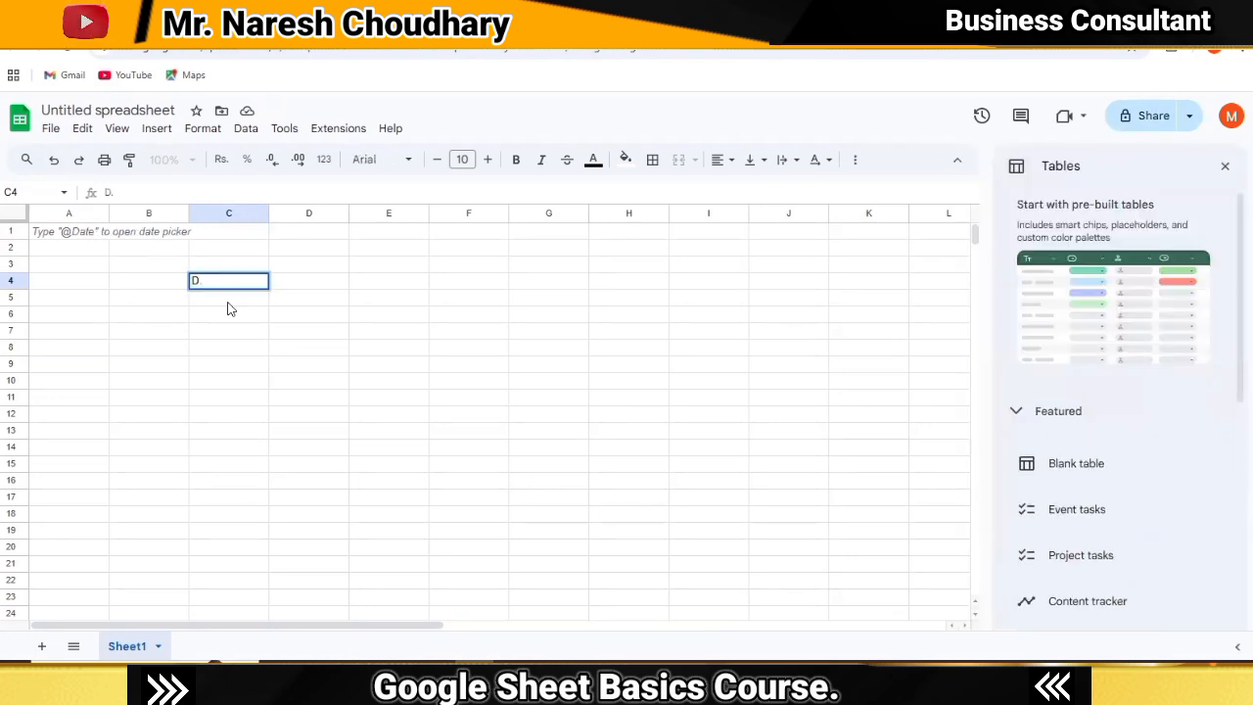
{"action": "key", "text": "Tab"}
{"action": "type", "text": "P"}
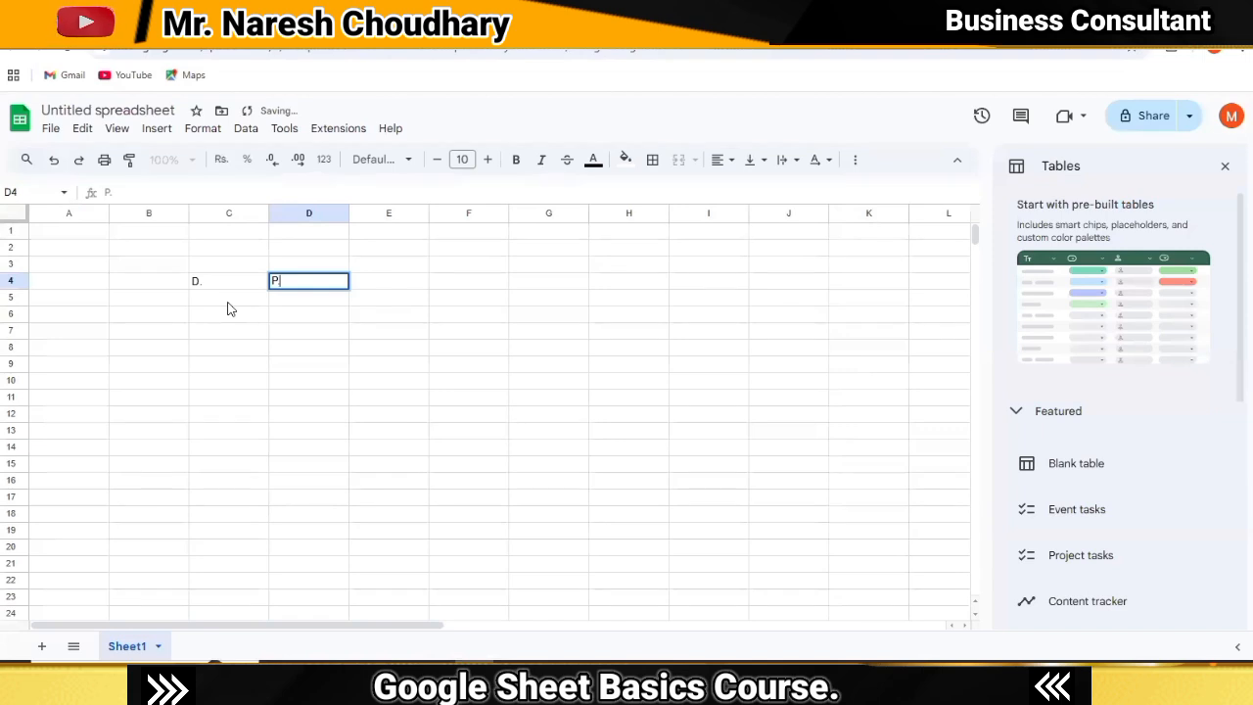
{"action": "key", "text": "Tab"}
{"action": "type", "text": "RS"}
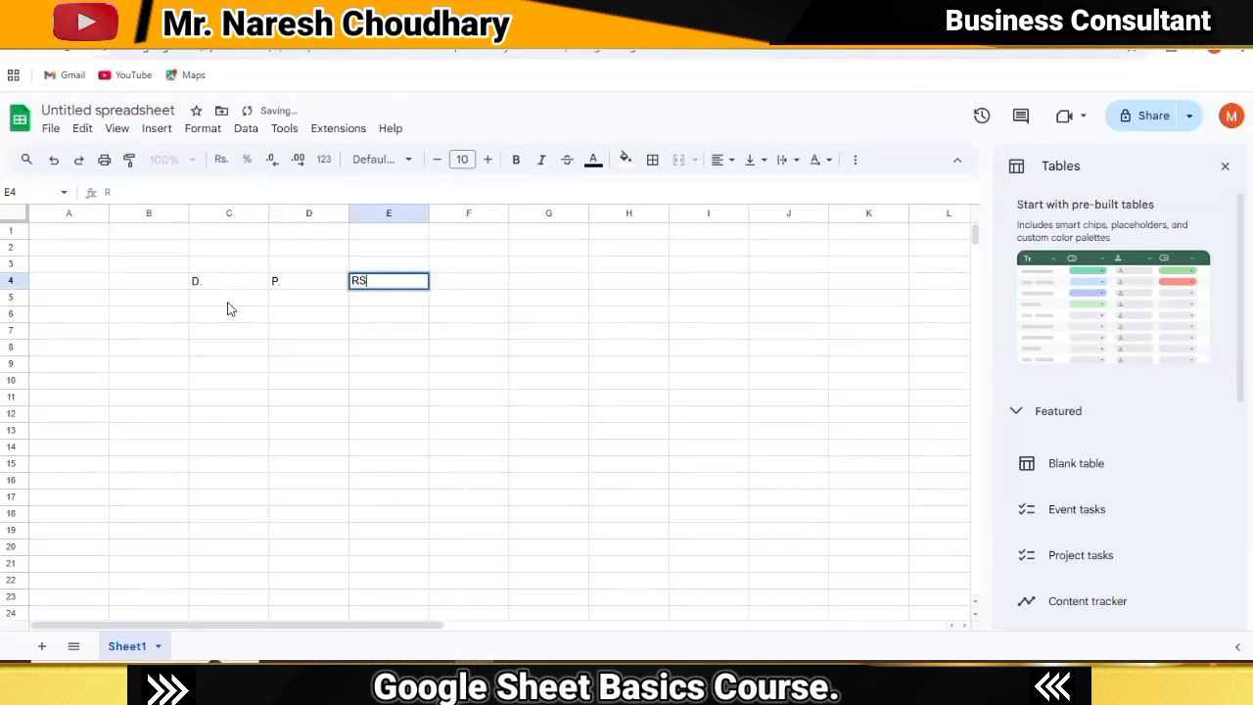
{"action": "key", "text": "Tab"}
{"action": "type", "text": "DA"}
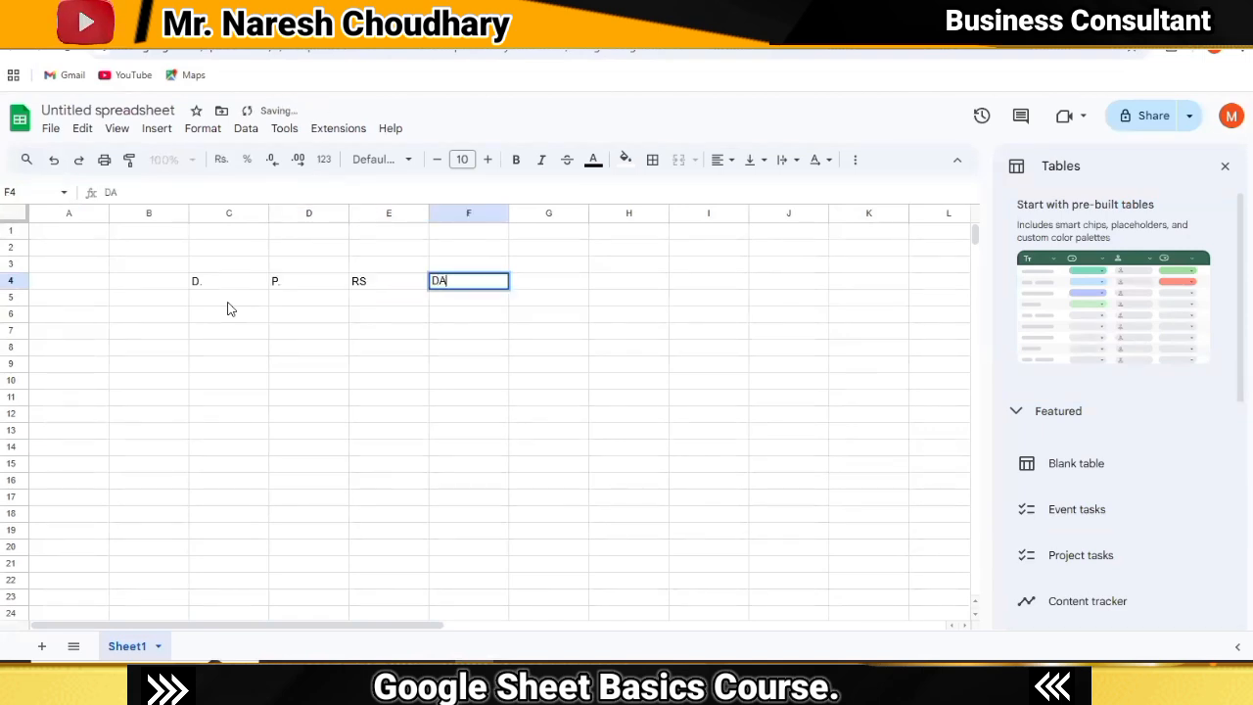
{"action": "type", "text": "TE"}
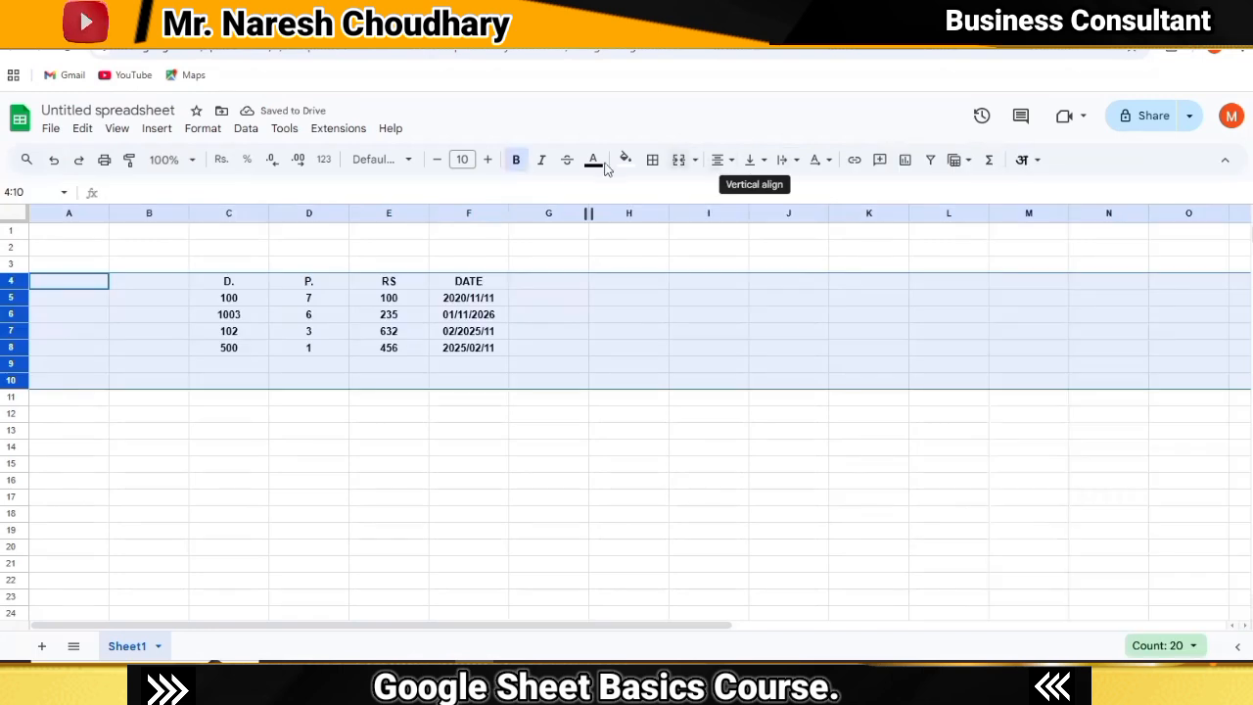
Fill the whole heading row 4 with gray.
{"action": "left_click", "coordinate": [140, 399]}
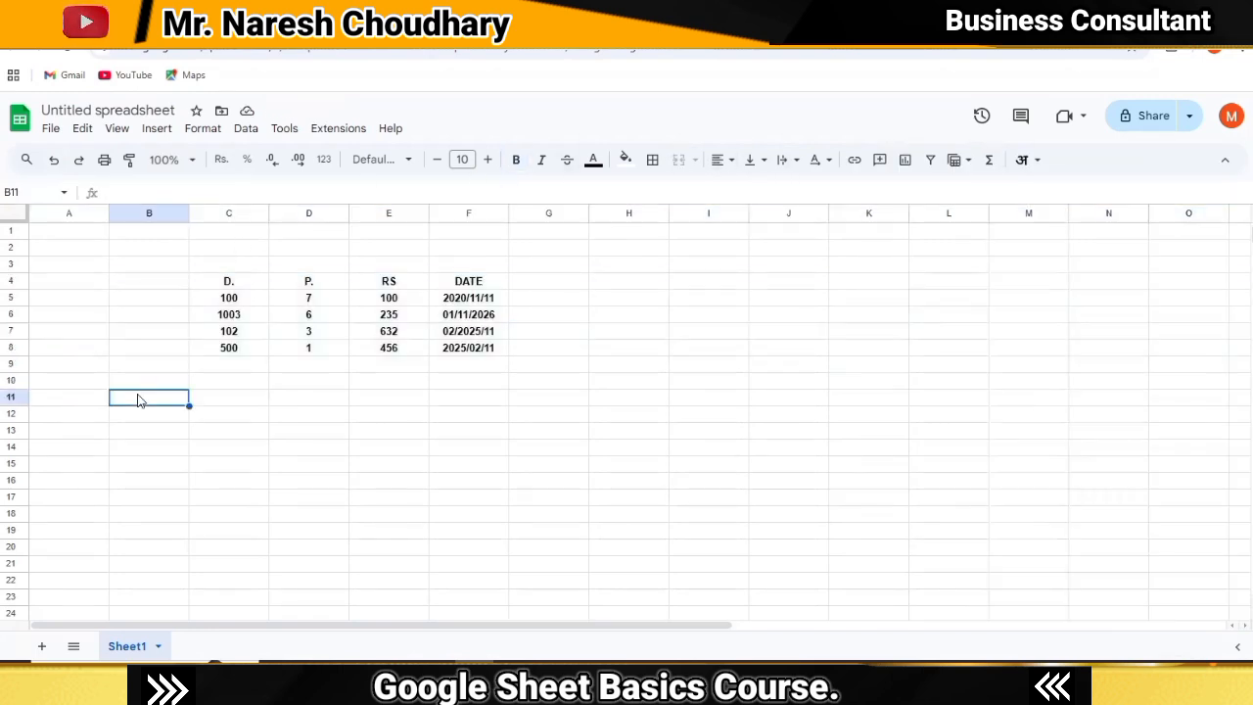
{"action": "left_click", "coordinate": [14, 279]}
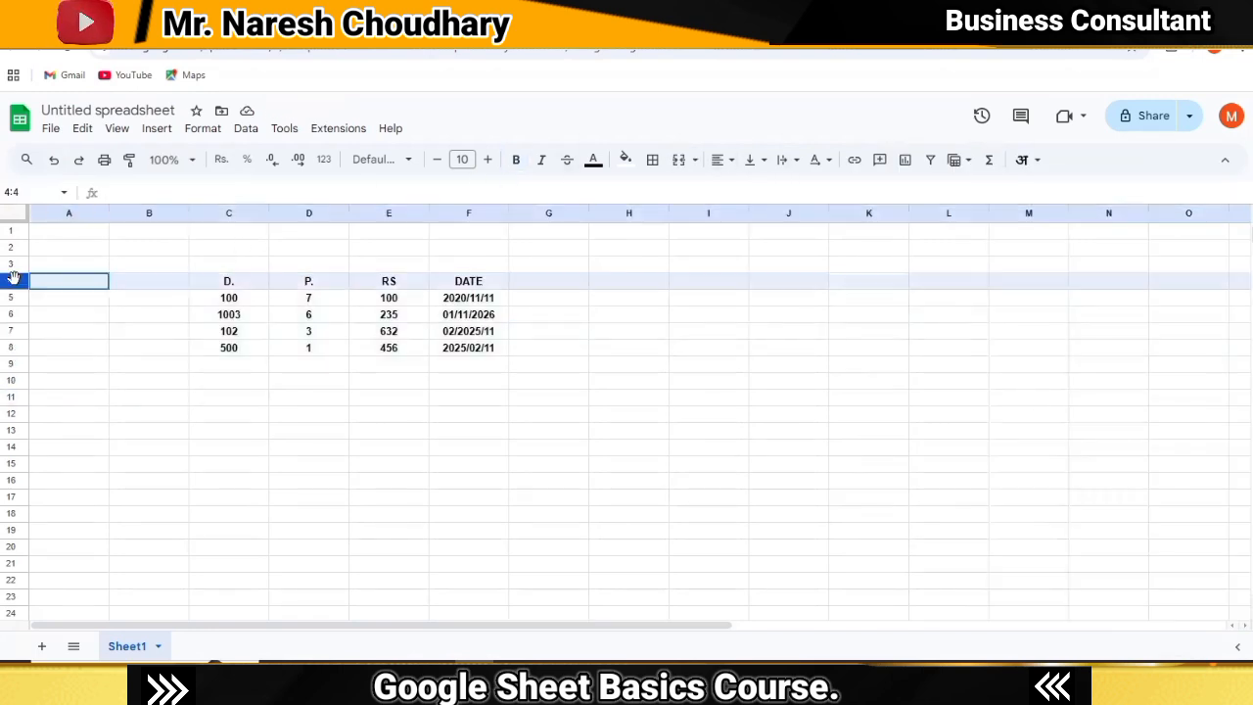
{"action": "left_click", "coordinate": [624, 159]}
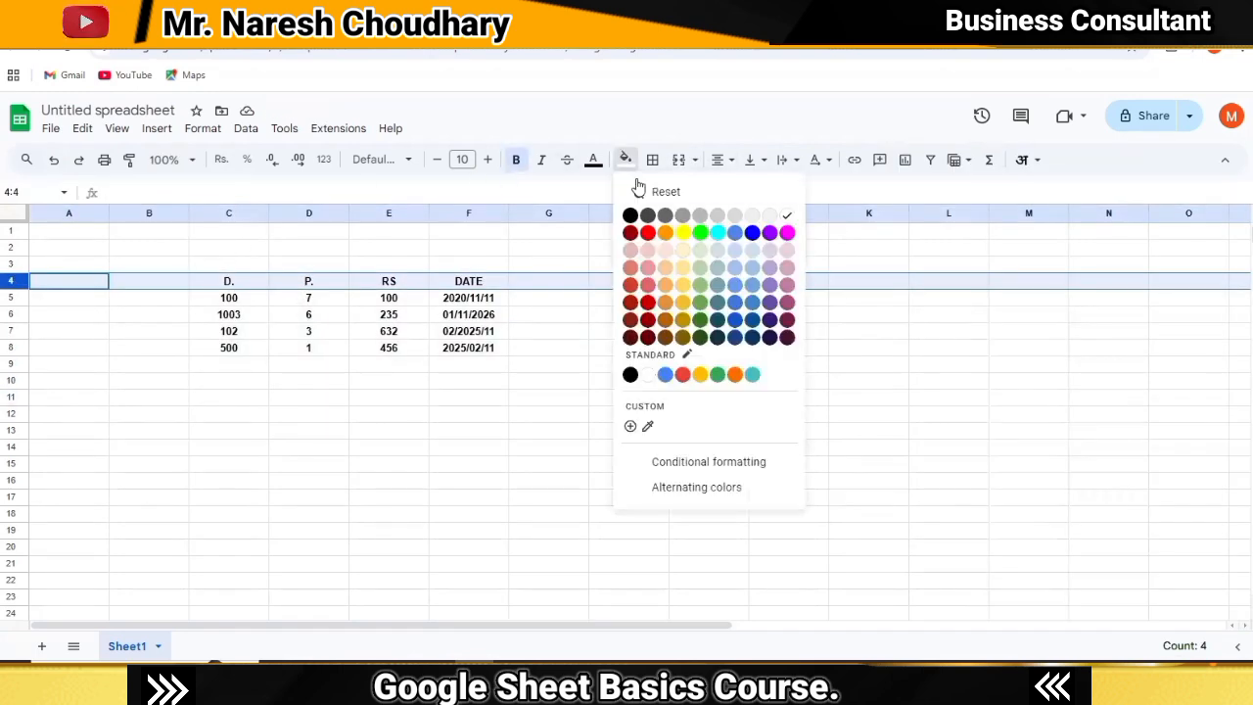
{"action": "left_click", "coordinate": [717, 216]}
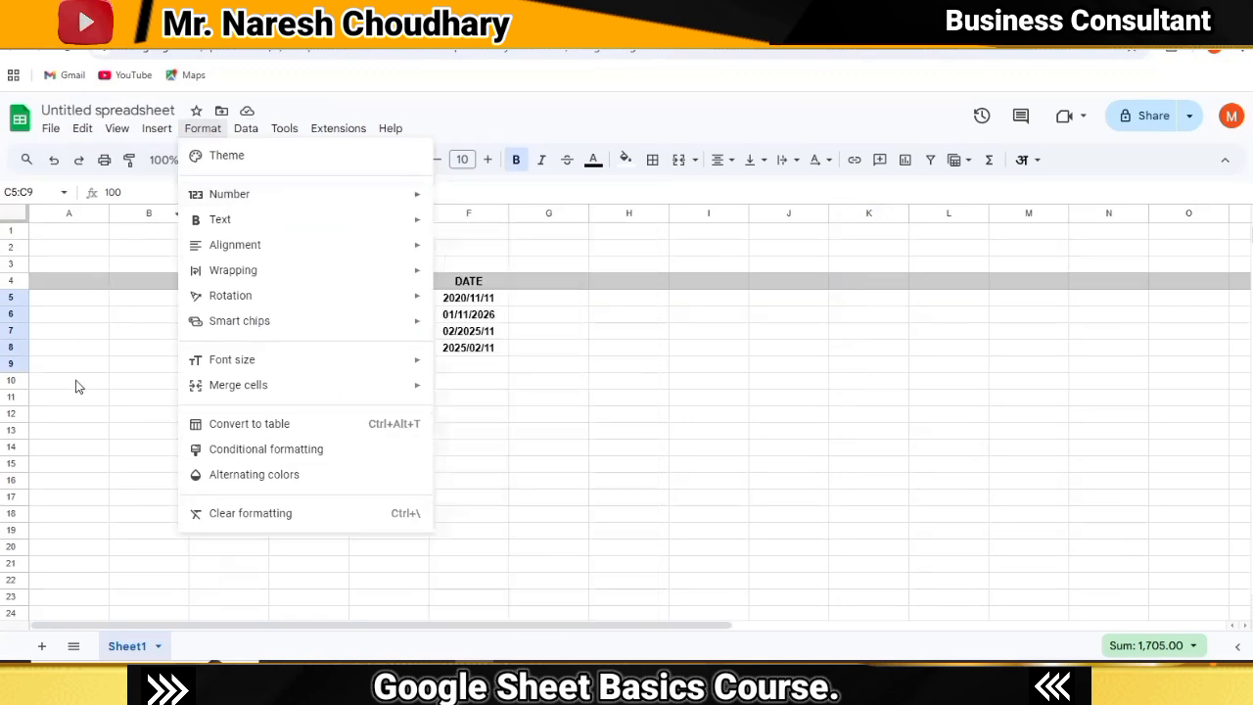
Apply the Number format (1,000.12) to the D. values in C5:C9.
{"action": "left_click", "coordinate": [78, 381]}
{"action": "left_click_drag", "start_coordinate": [219, 299], "coordinate": [228, 367]}
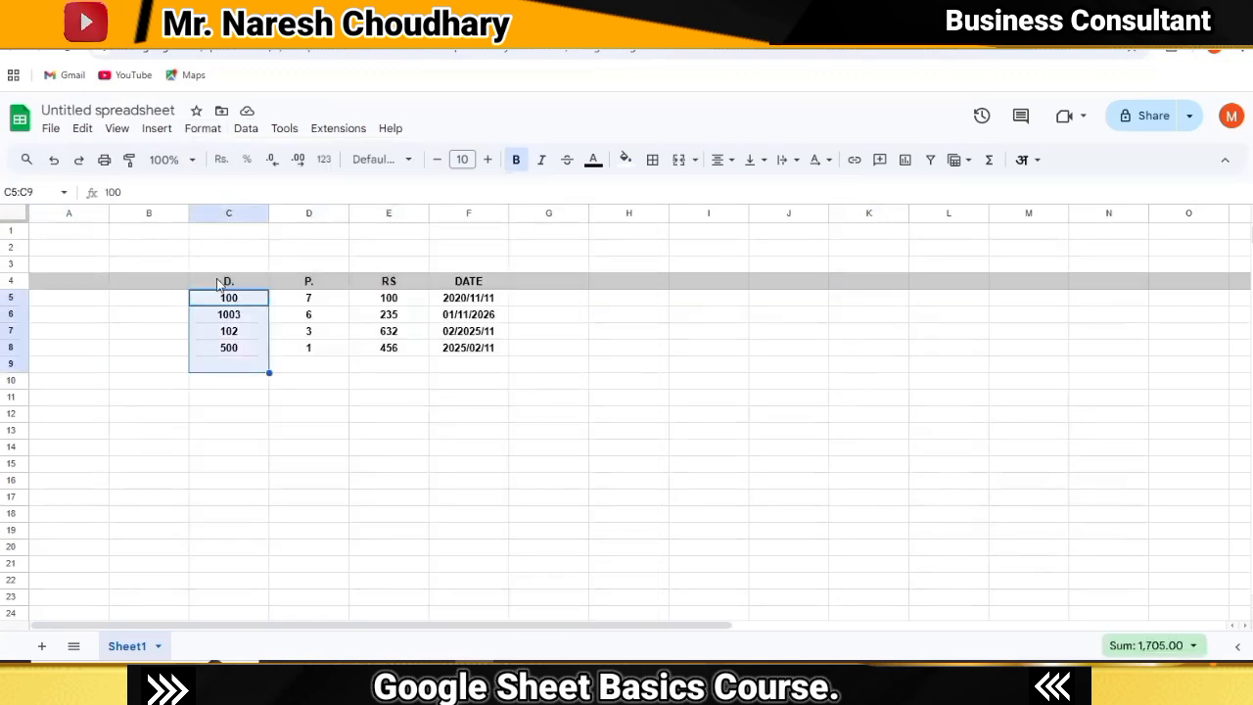
{"action": "left_click", "coordinate": [200, 128]}
{"action": "mouse_move", "coordinate": [316, 202]}
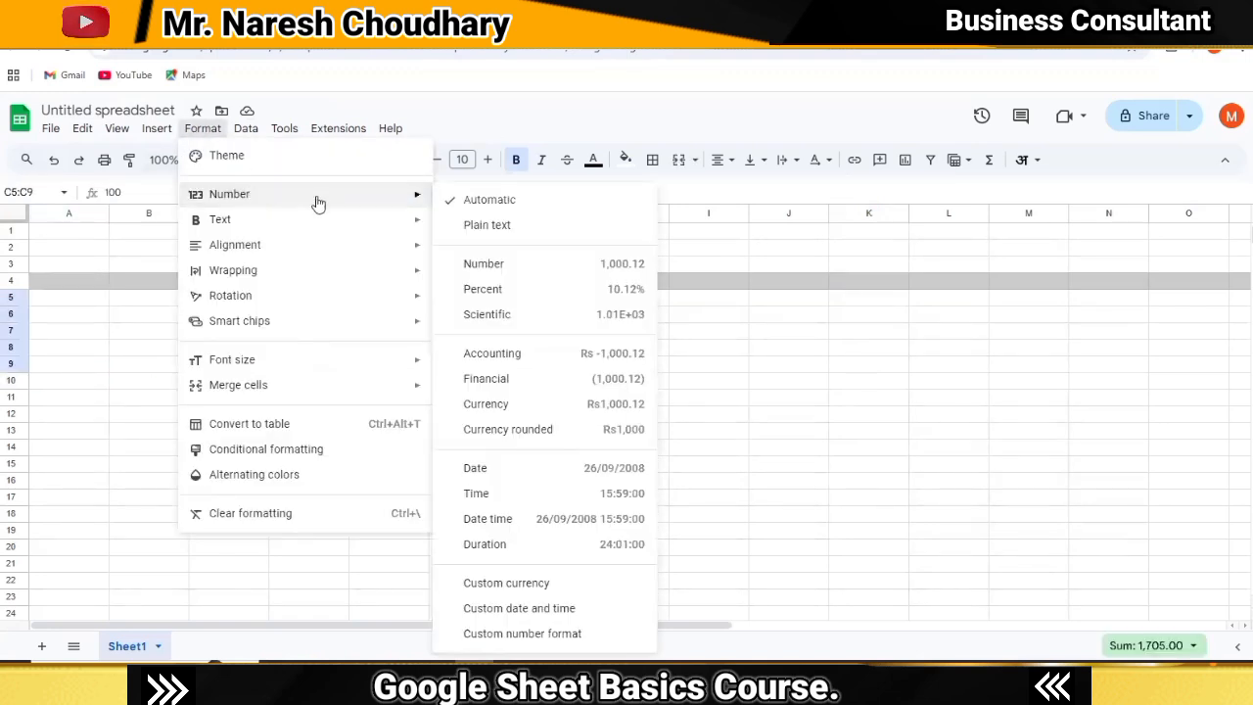
{"action": "left_click", "coordinate": [516, 264]}
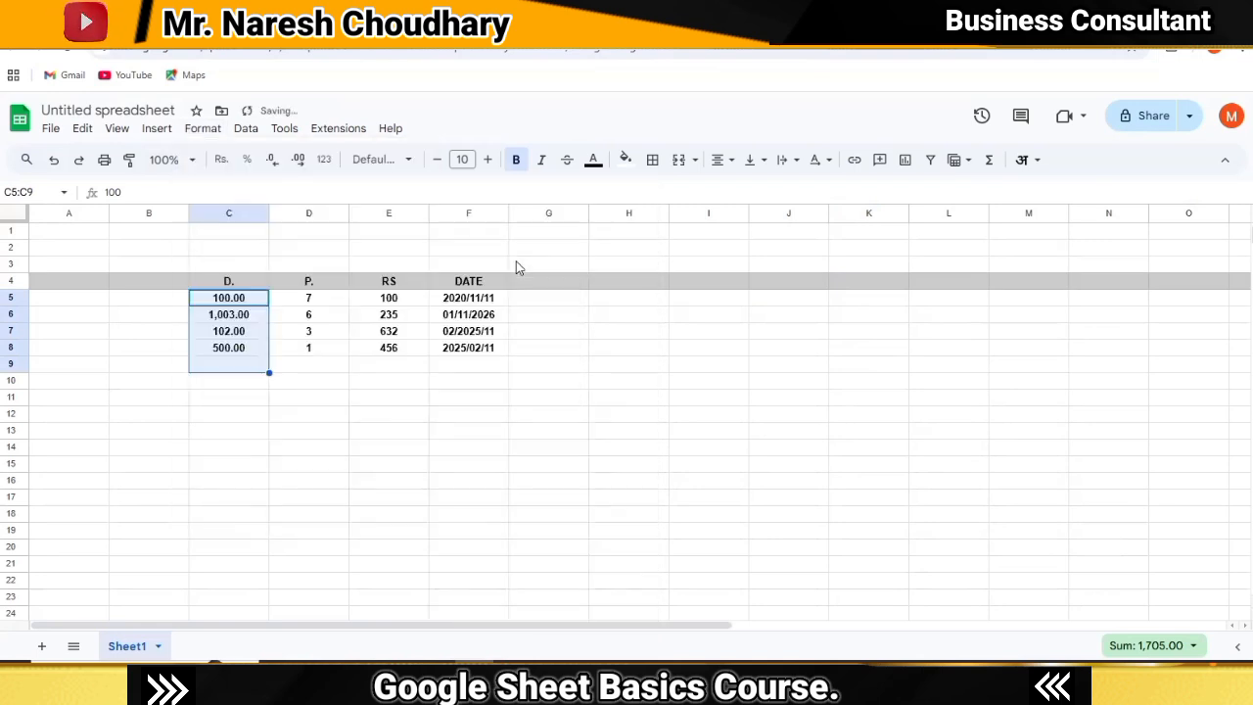
Replace the value in cell C8 of the D. column with 20.
{"action": "left_click", "coordinate": [216, 433]}
{"action": "left_click", "coordinate": [225, 352]}
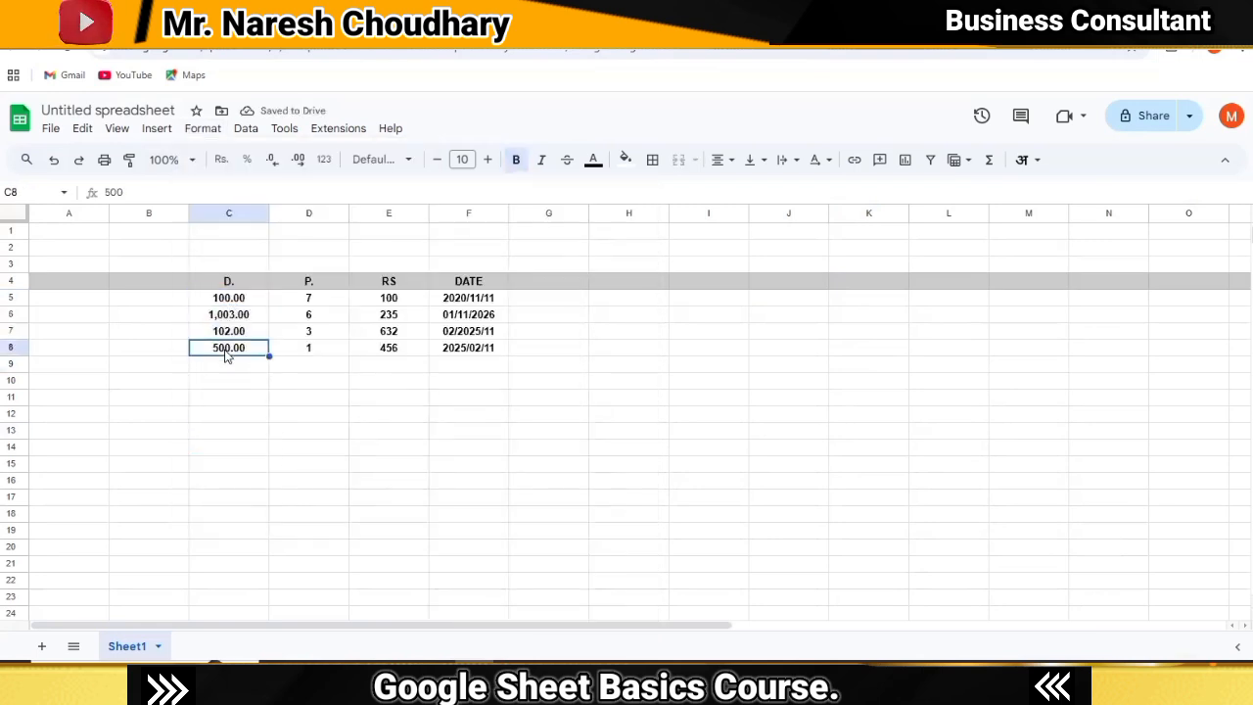
{"action": "key", "text": "Delete"}
{"action": "type", "text": "20"}
{"action": "key", "text": "Return"}
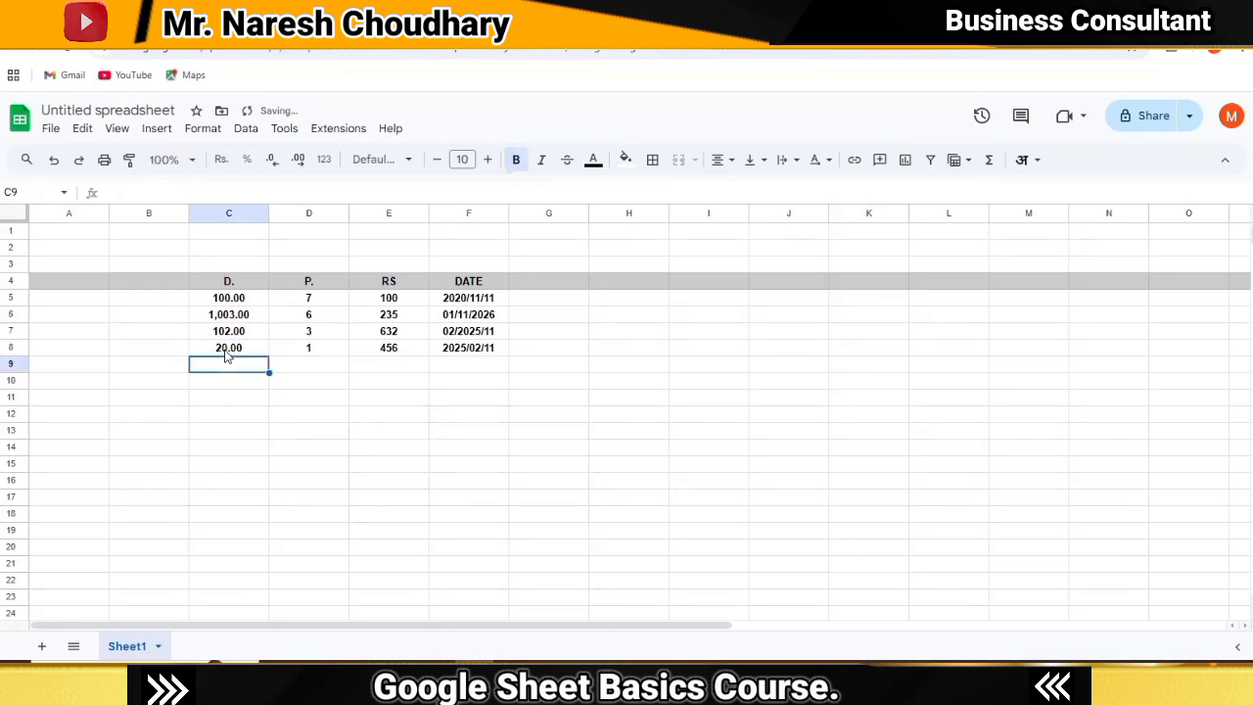
Replace the value in cell C6 of the D. column with 101.
{"action": "left_click", "coordinate": [250, 350]}
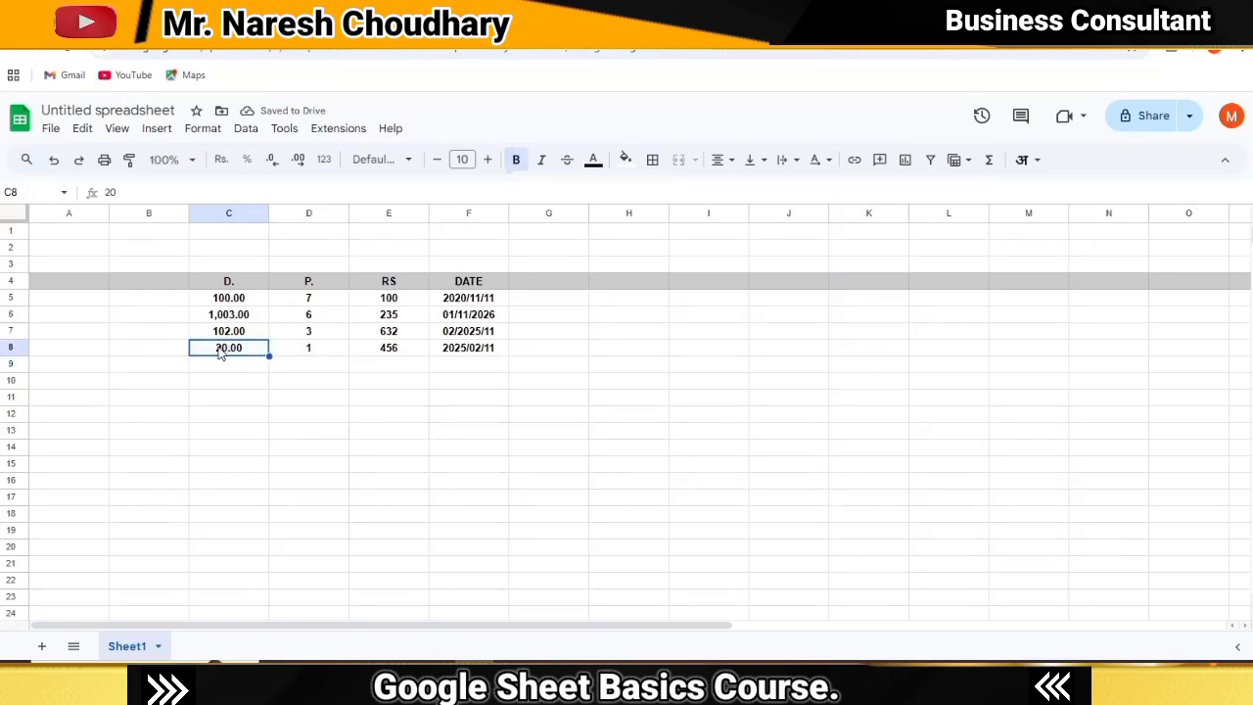
{"action": "left_click", "coordinate": [233, 315]}
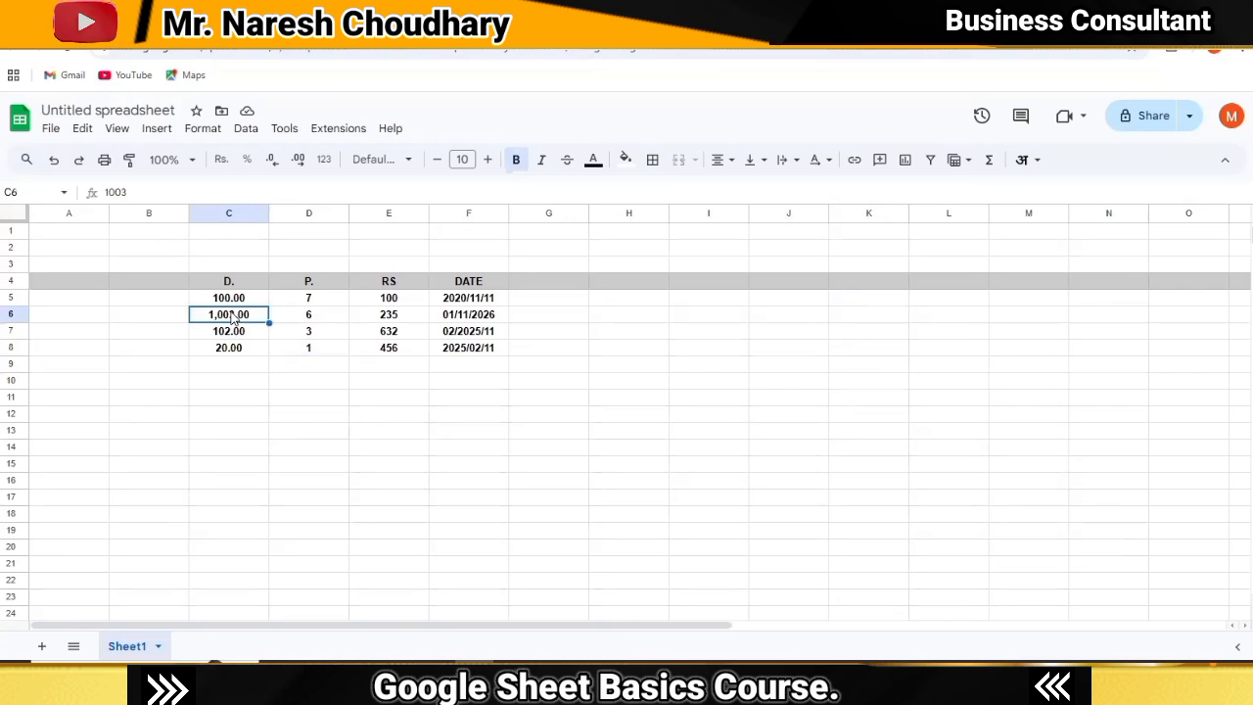
{"action": "key", "text": "Delete"}
{"action": "type", "text": "101"}
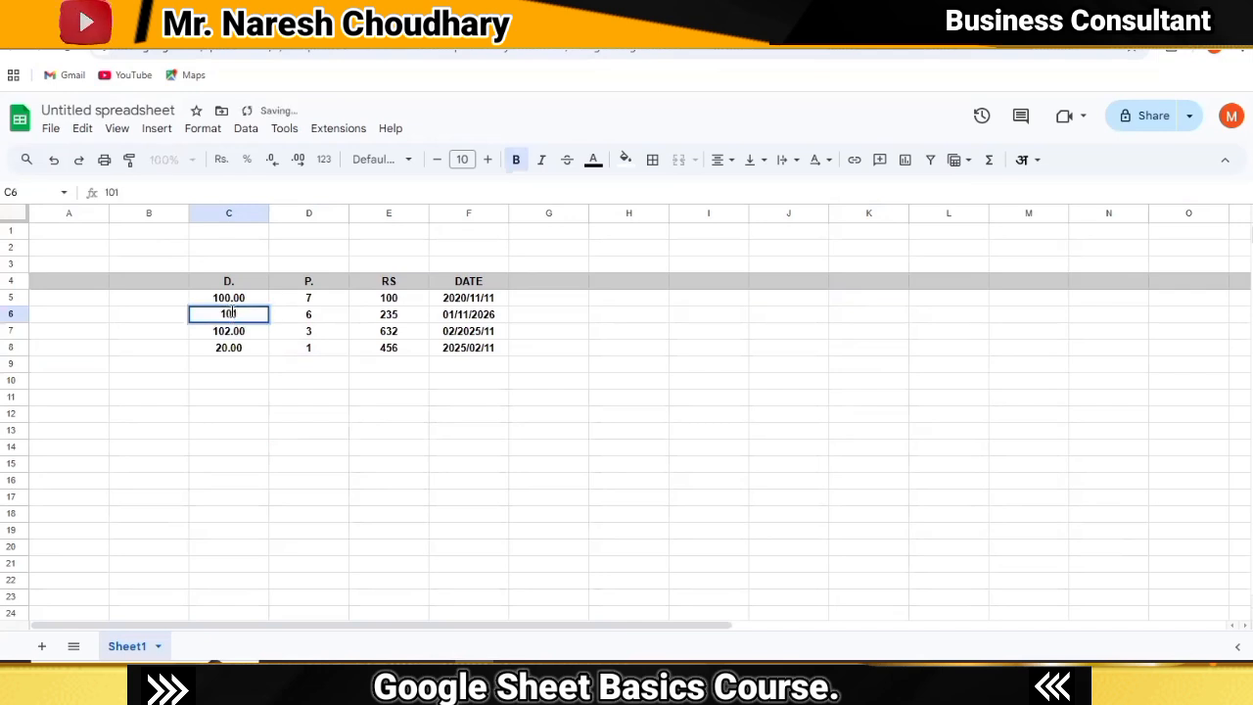
{"action": "key", "text": "Return"}
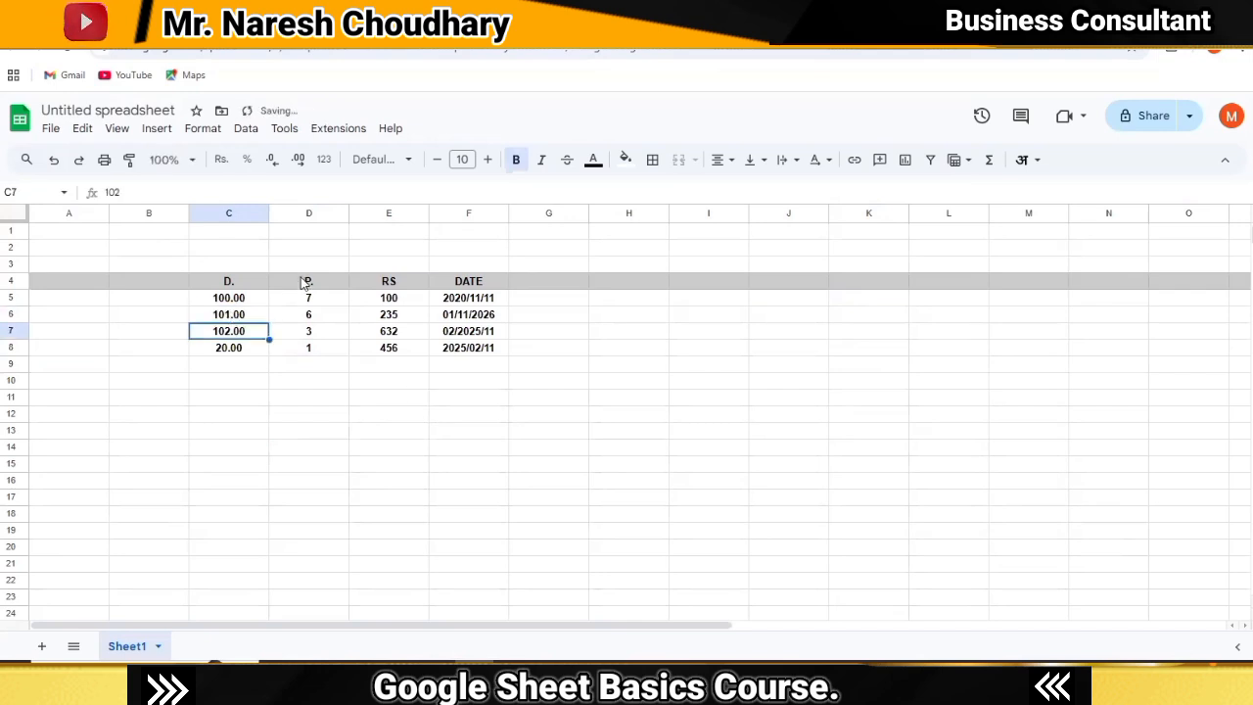
Enter the test values 20, 50 and 10 in cells C9, C10 and C11.
{"action": "left_click", "coordinate": [235, 370]}
{"action": "type", "text": "20"}
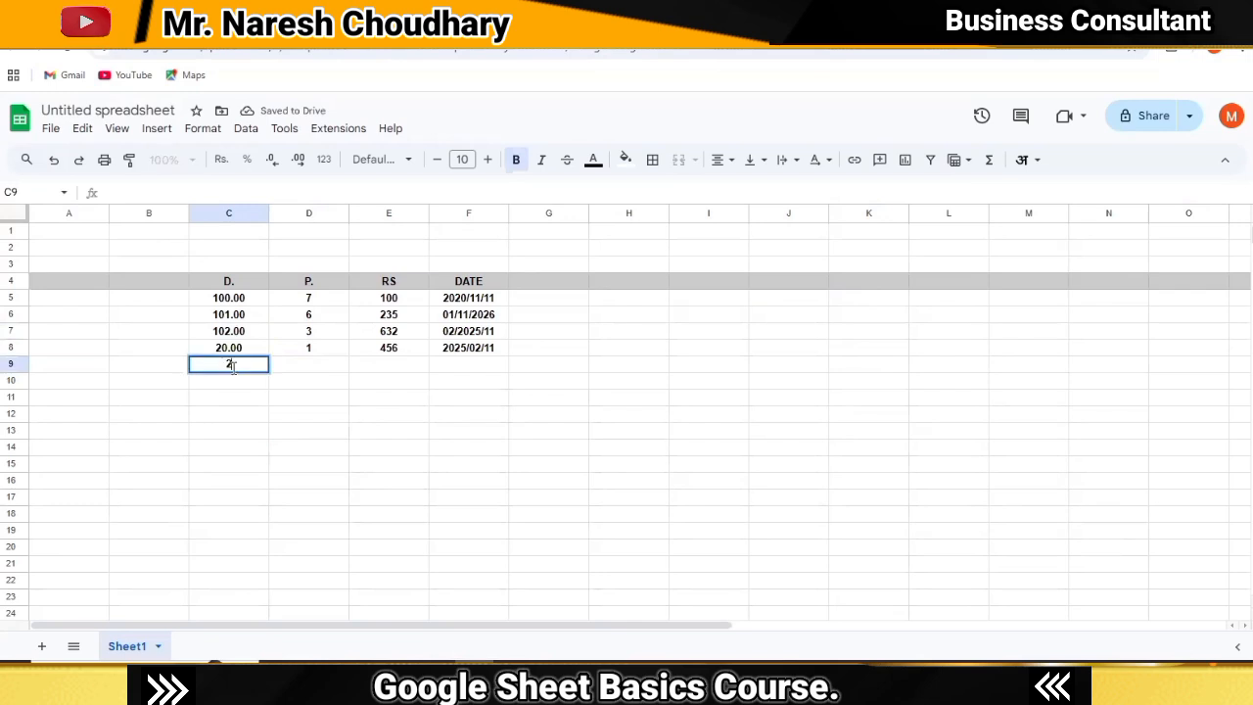
{"action": "key", "text": "Return"}
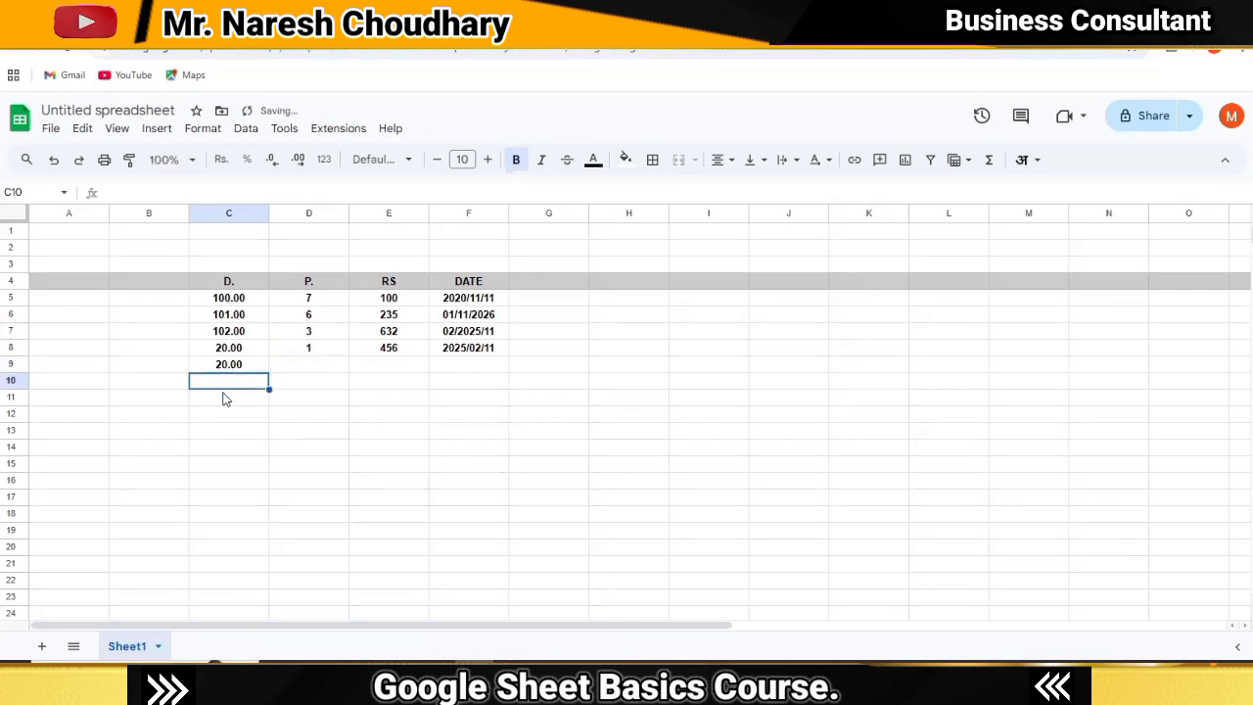
{"action": "type", "text": "50"}
{"action": "key", "text": "Return"}
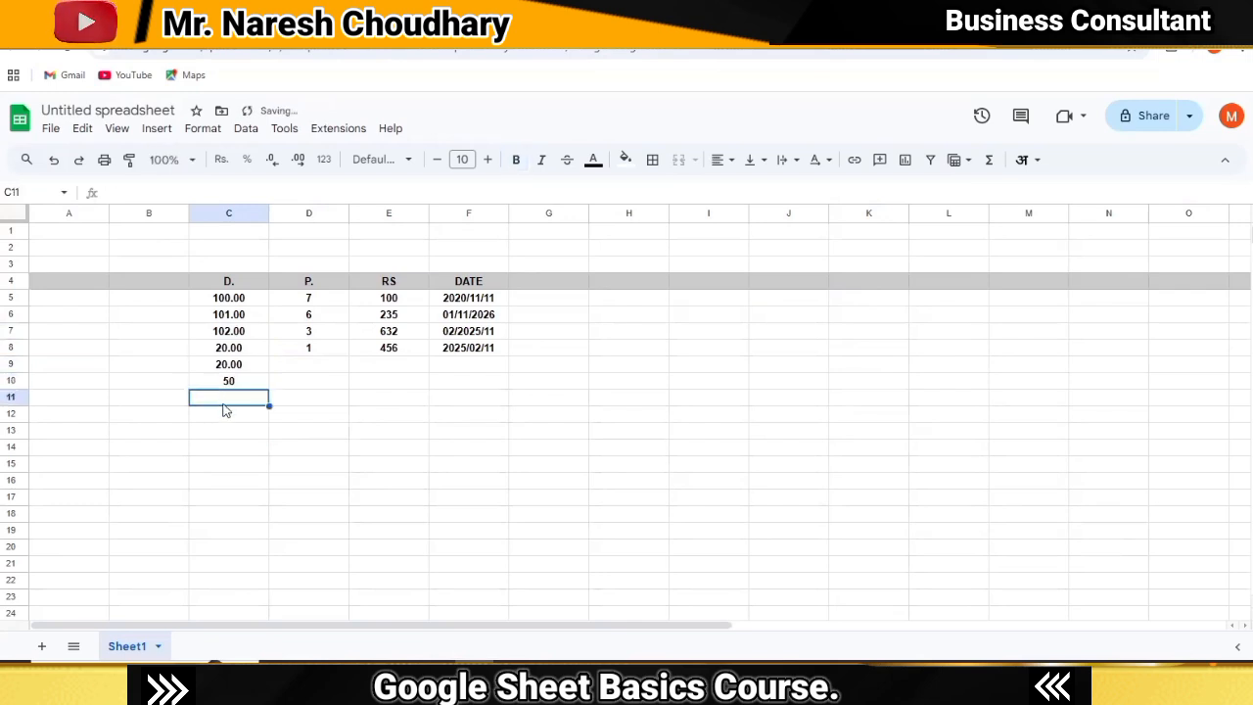
{"action": "type", "text": "10"}
{"action": "key", "text": "Return"}
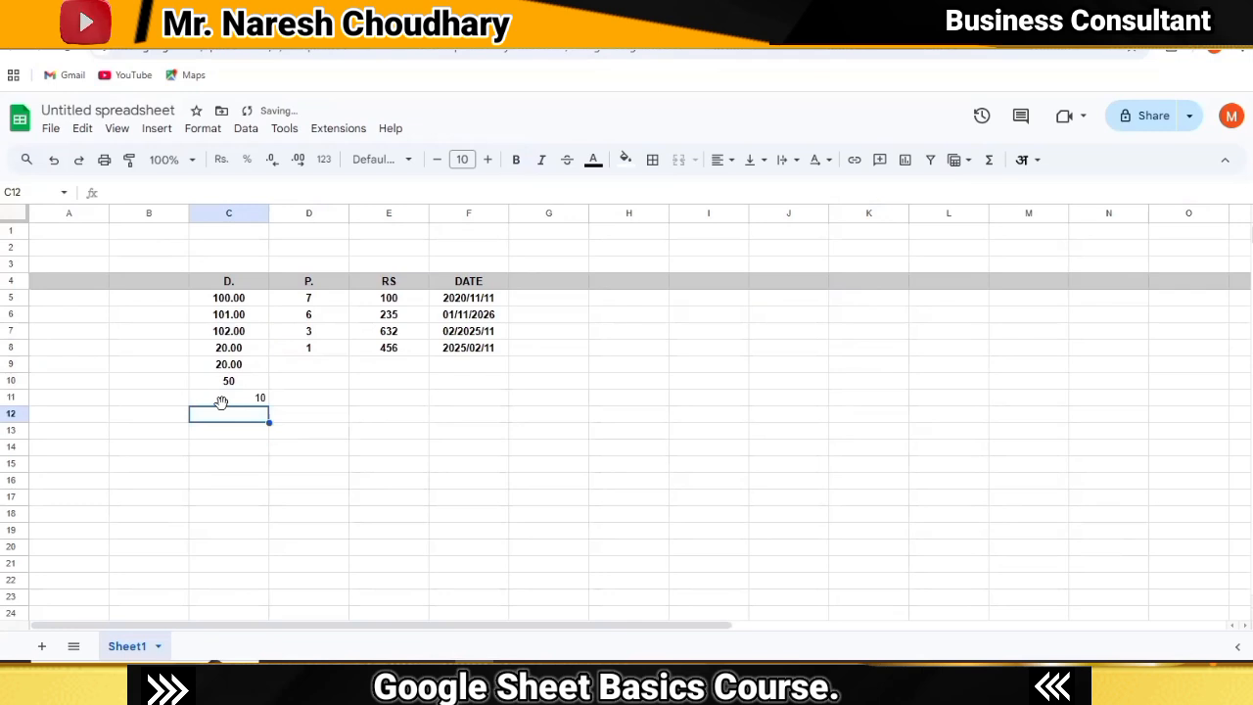
Delete the test values below the D. column in C9:C11.
{"action": "left_click_drag", "start_coordinate": [223, 381], "coordinate": [243, 423]}
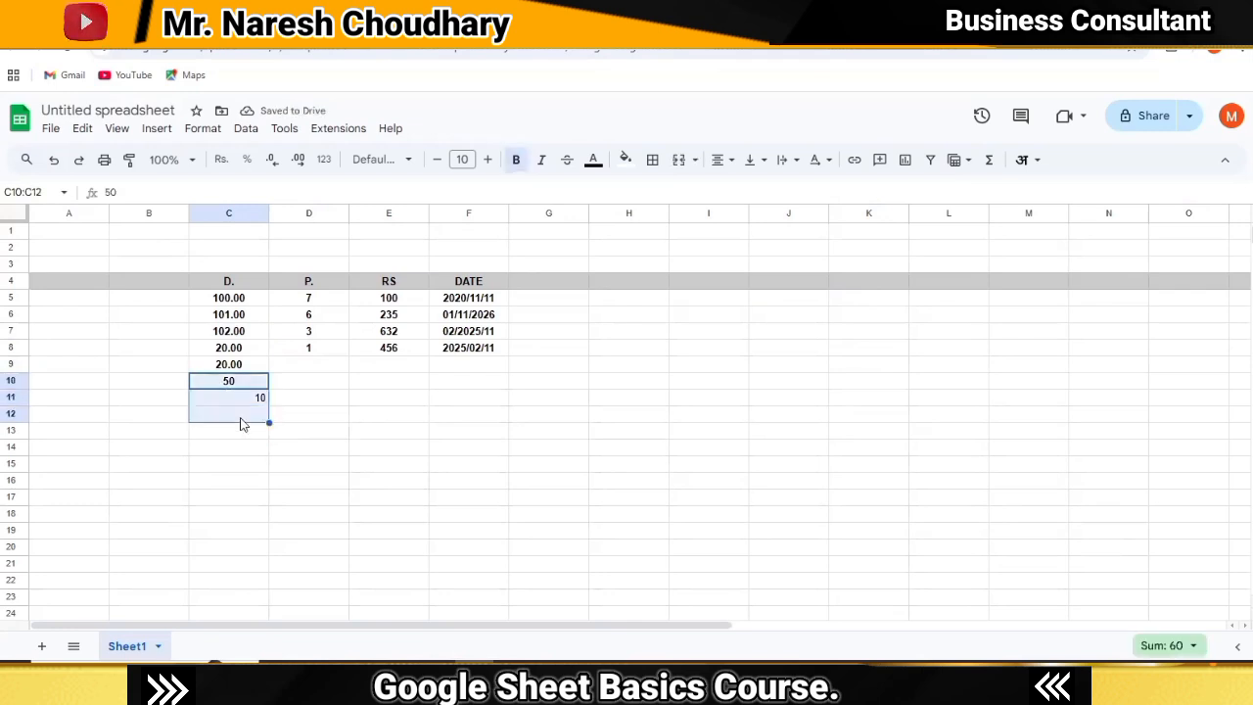
{"action": "key", "text": "Delete"}
{"action": "left_click", "coordinate": [235, 367]}
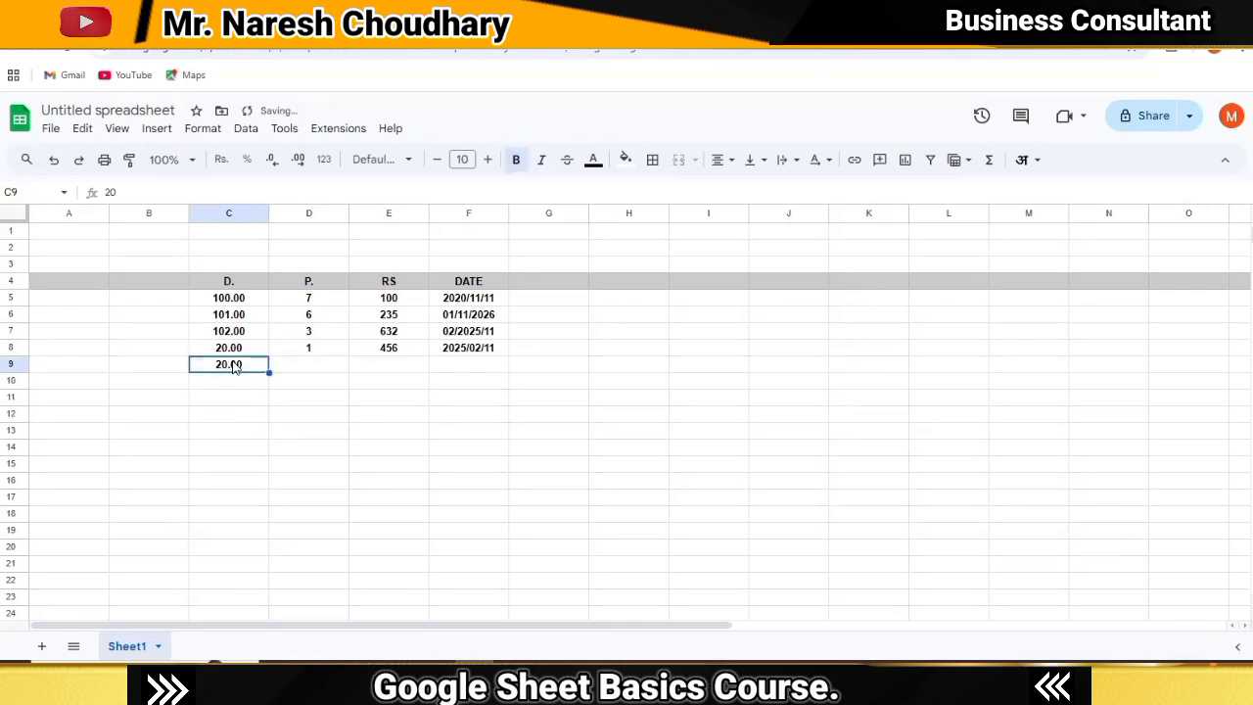
{"action": "key", "text": "Delete"}
{"action": "left_click", "coordinate": [307, 401]}
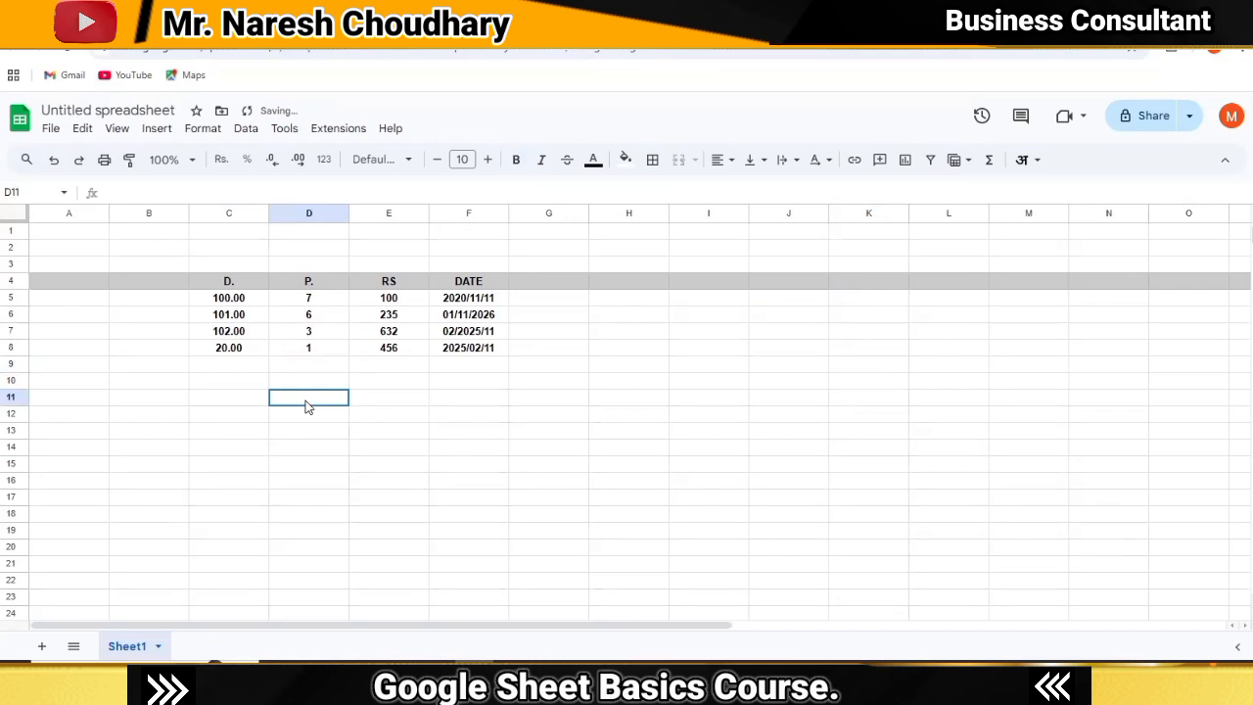
Apply the Percent number format to the P. column values in D5:D8.
{"action": "left_click", "coordinate": [308, 298]}
{"action": "left_click_drag", "start_coordinate": [309, 328], "coordinate": [308, 350]}
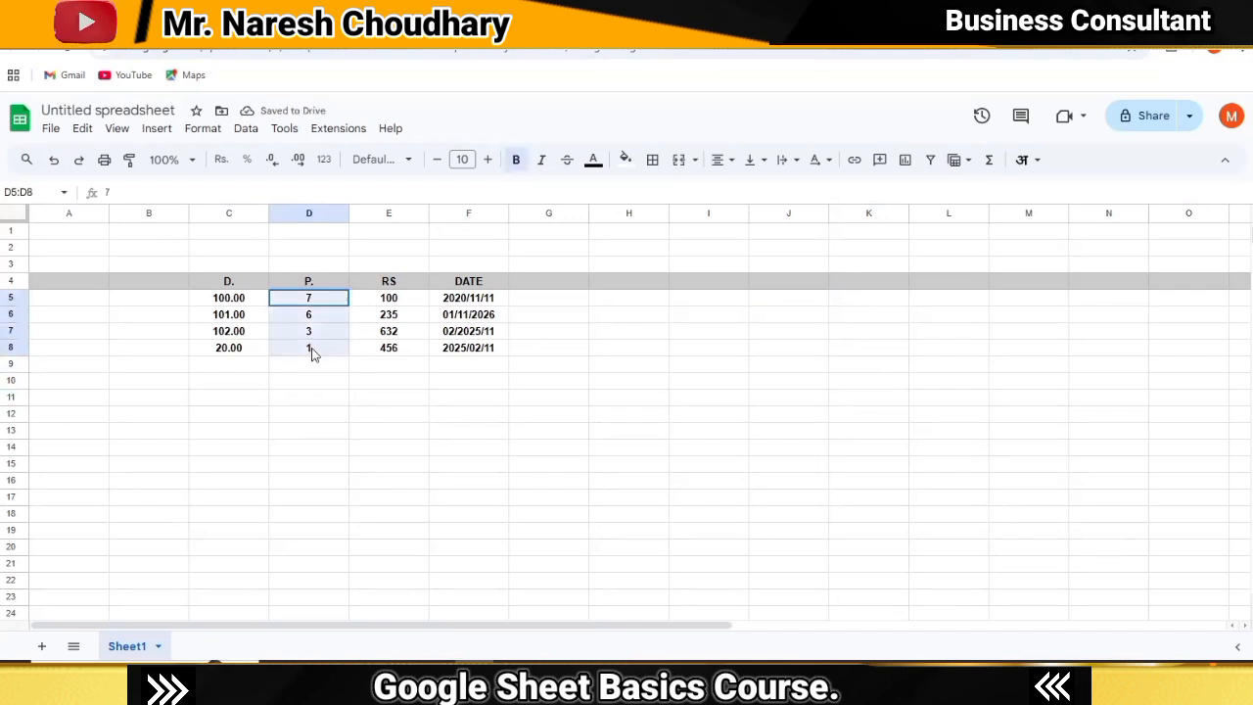
{"action": "left_click", "coordinate": [203, 129]}
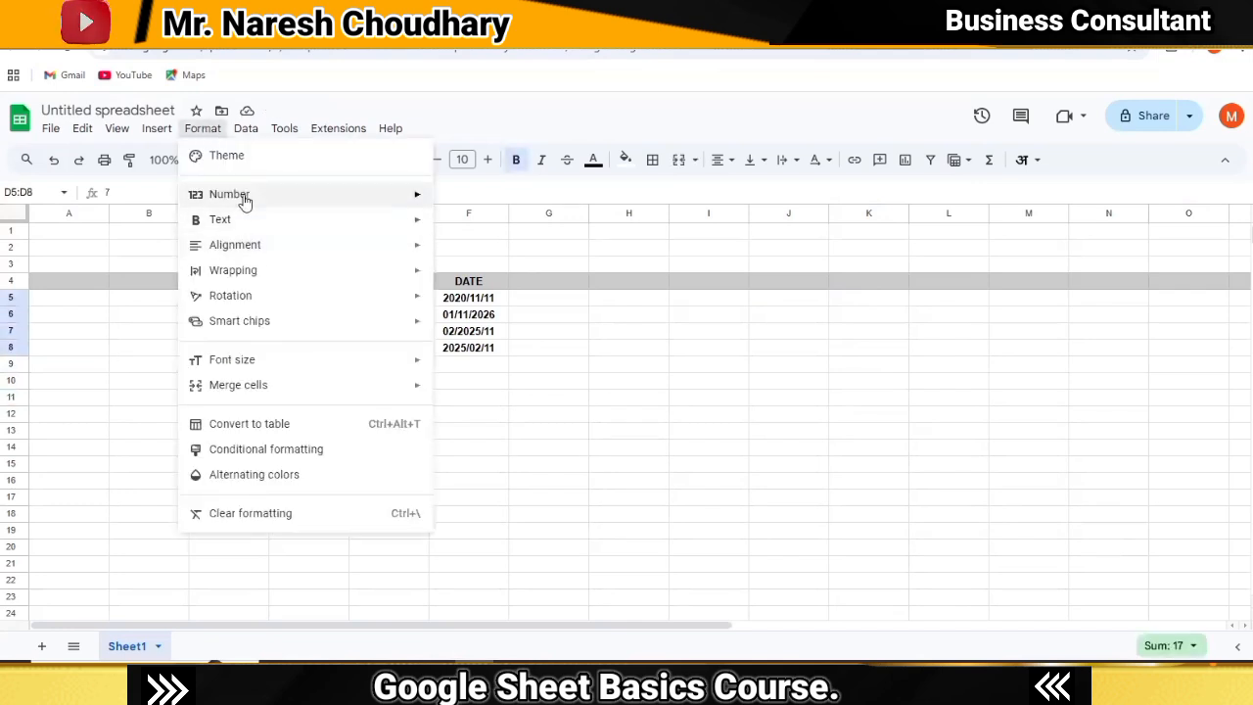
{"action": "mouse_move", "coordinate": [244, 196]}
{"action": "left_click", "coordinate": [497, 291]}
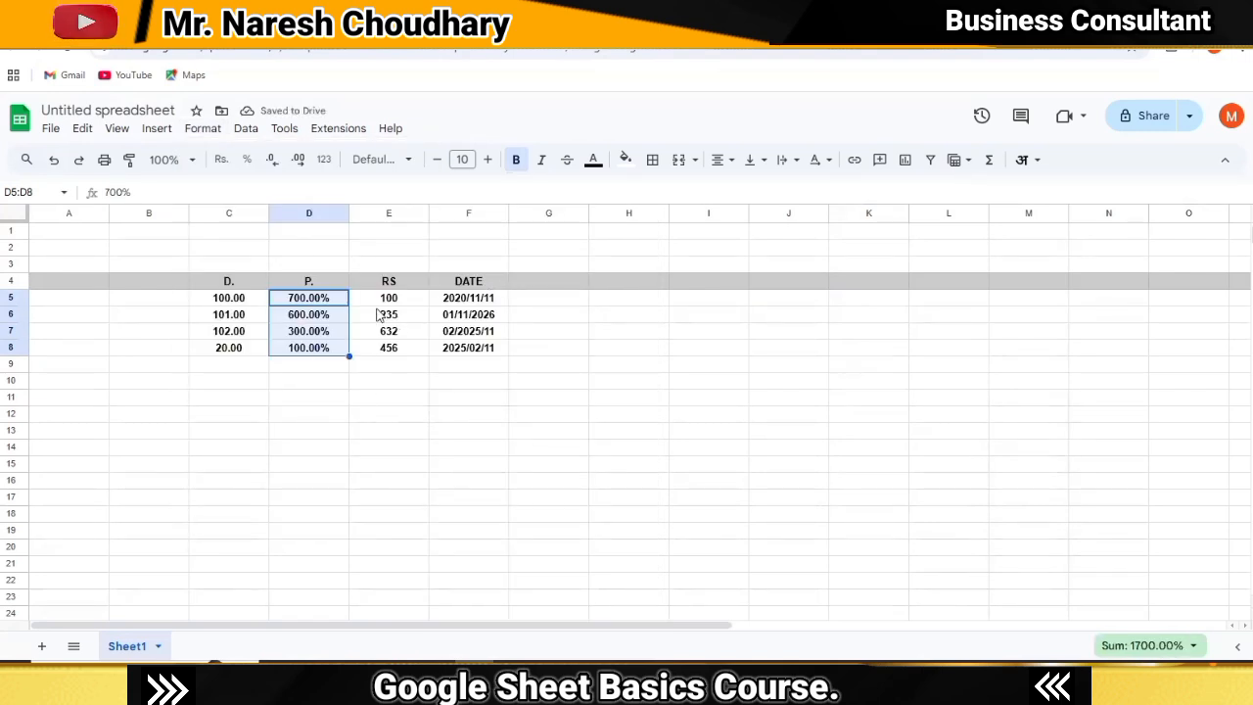
Replace the P. column values in D5:D8 with 2, 20, 200 and 2000 percent.
{"action": "key", "text": "Delete"}
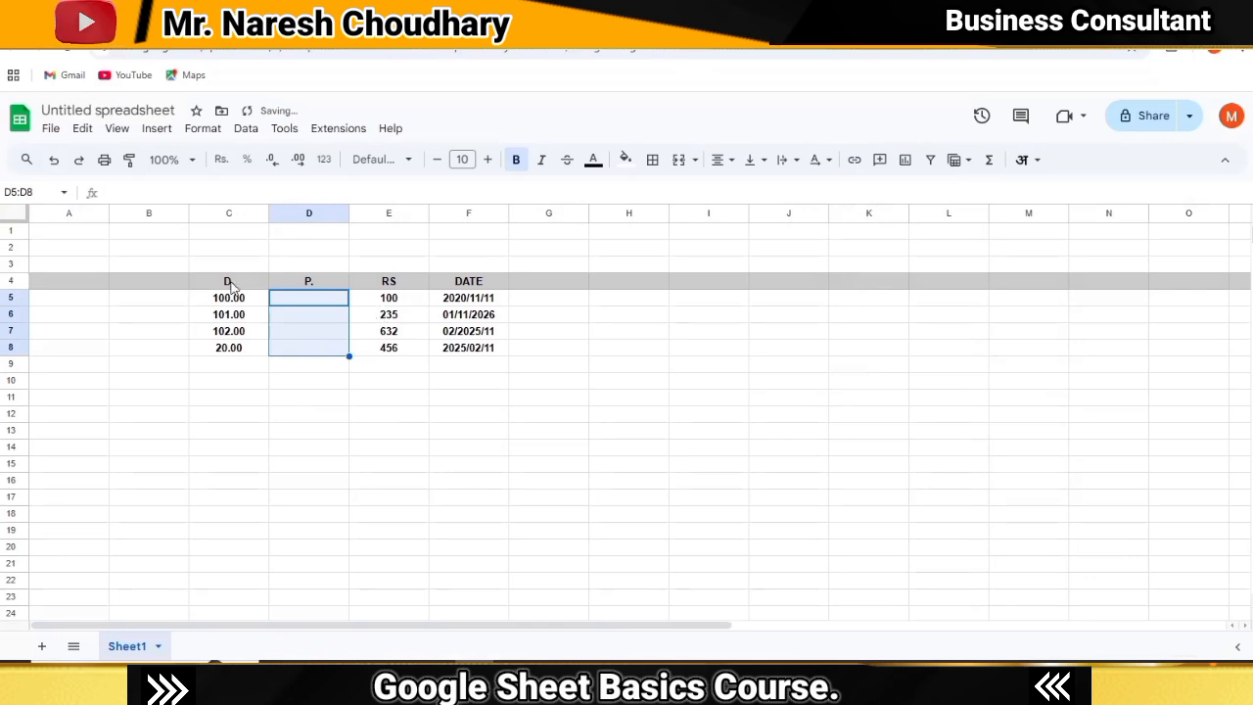
{"action": "left_click", "coordinate": [274, 385]}
{"action": "left_click", "coordinate": [293, 291]}
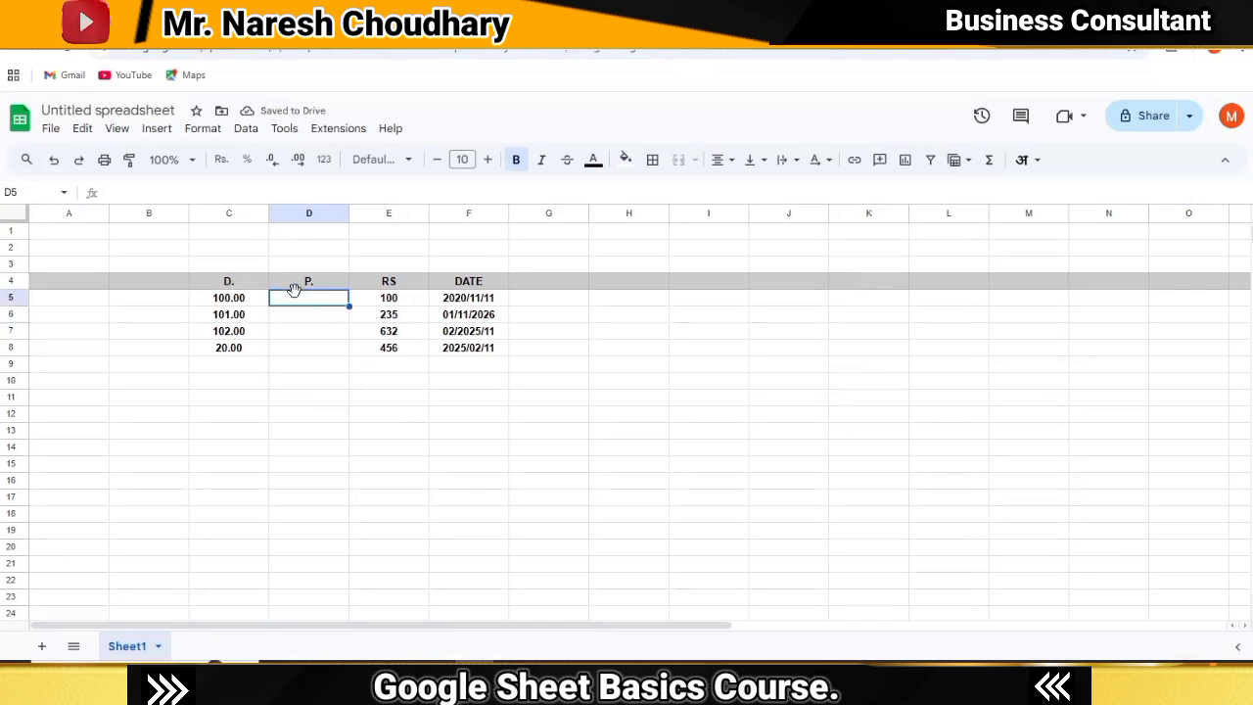
{"action": "type", "text": "5"}
{"action": "key", "text": "Return"}
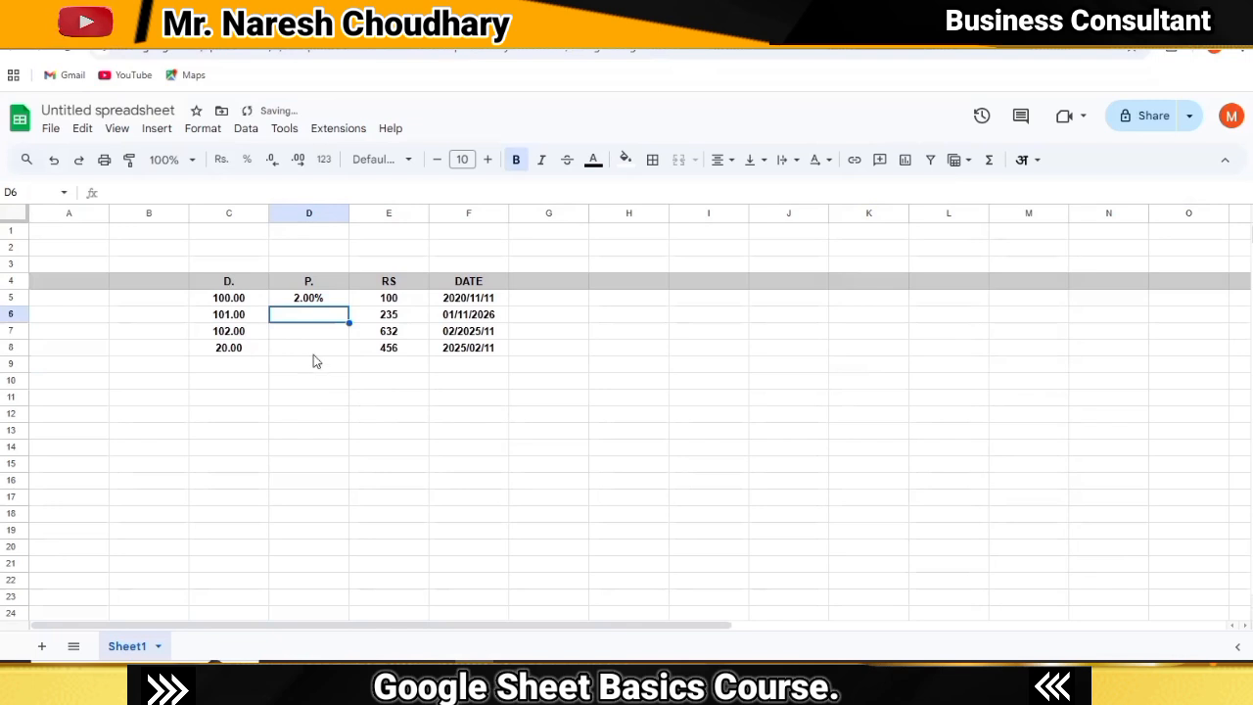
{"action": "type", "text": "20"}
{"action": "key", "text": "Return"}
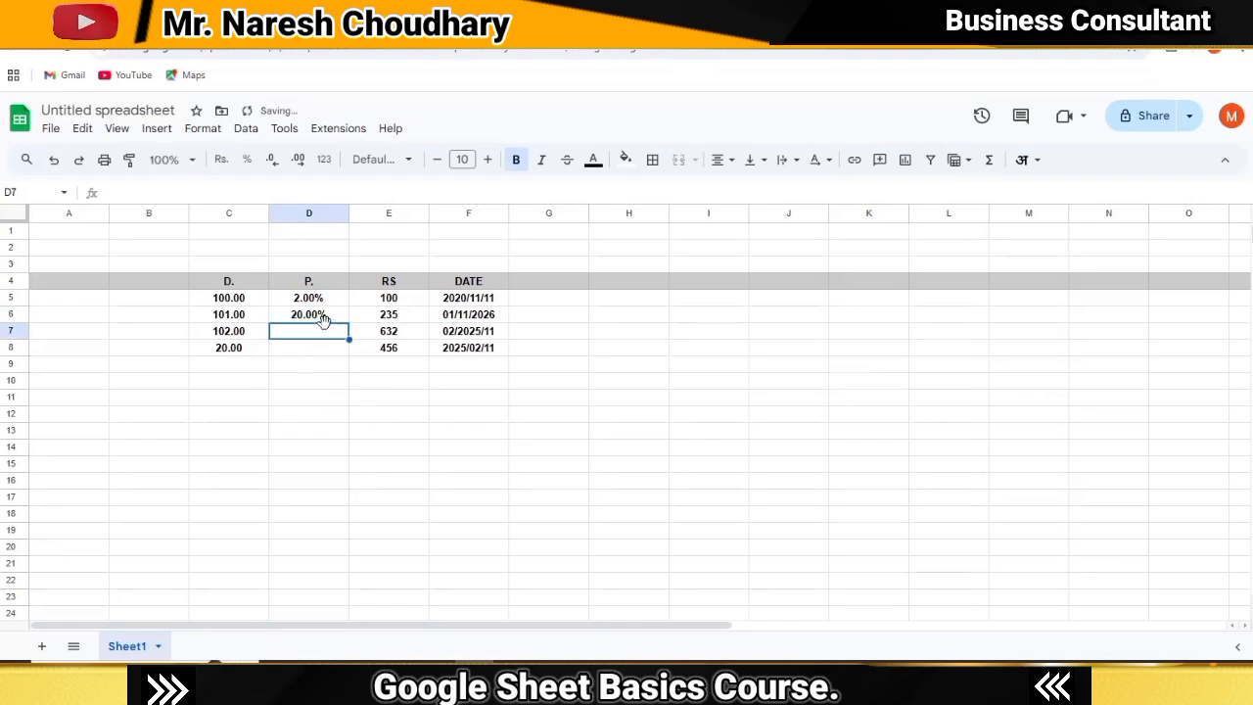
{"action": "type", "text": "200"}
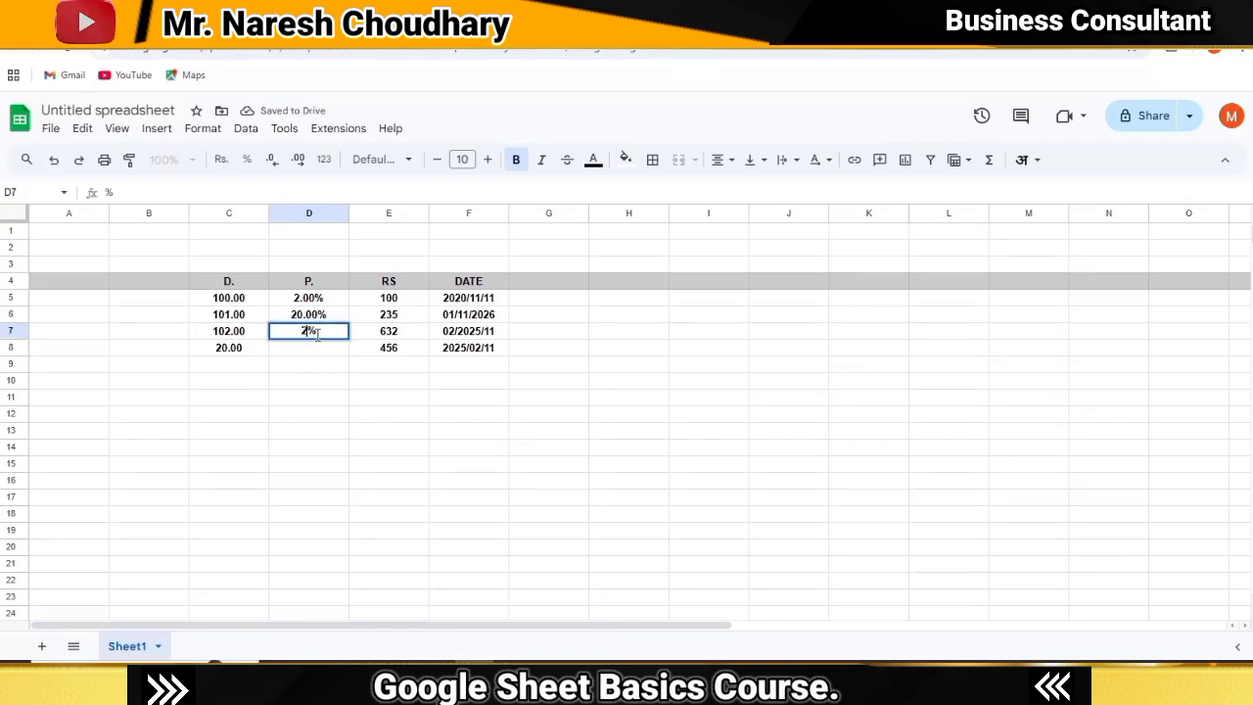
{"action": "key", "text": "Return"}
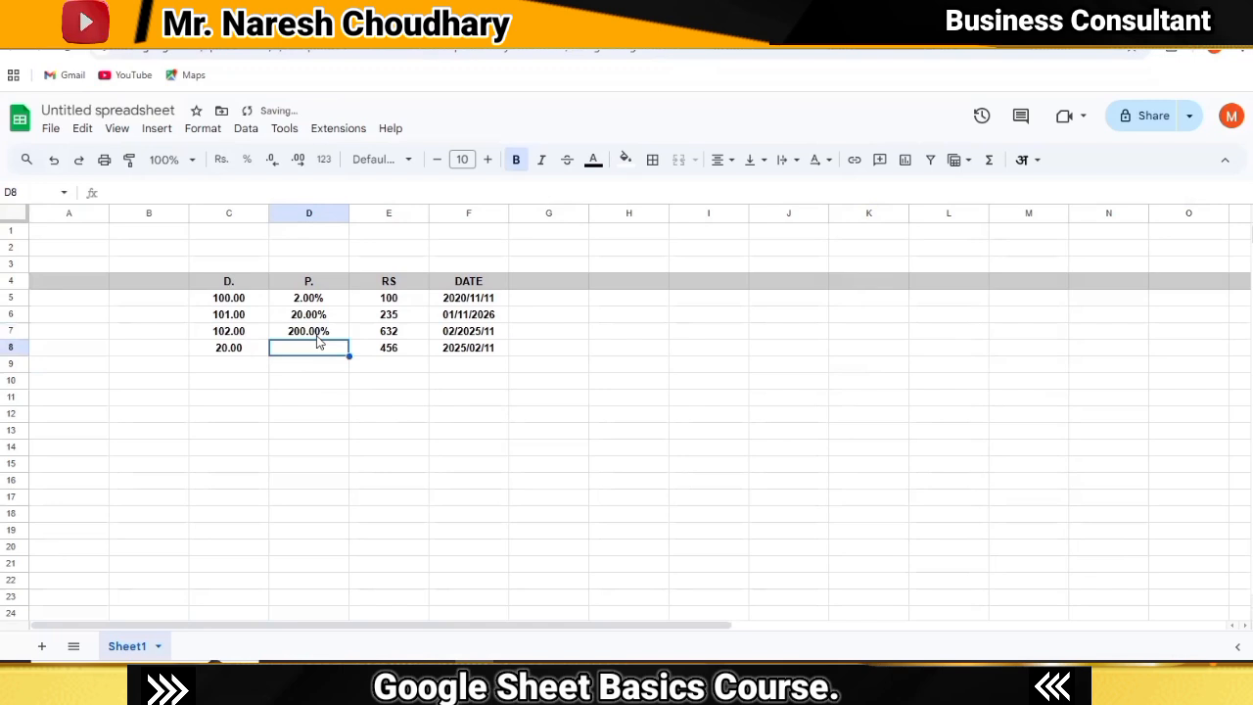
{"action": "type", "text": "2000"}
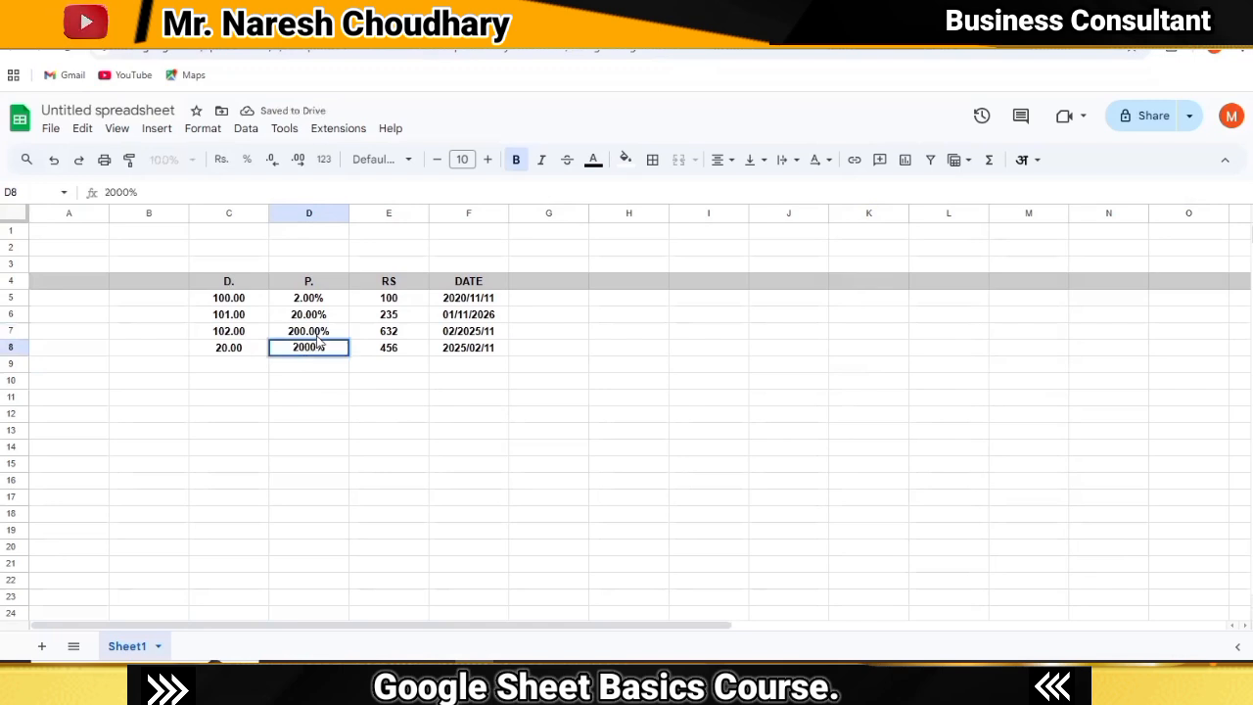
{"action": "key", "text": "Return"}
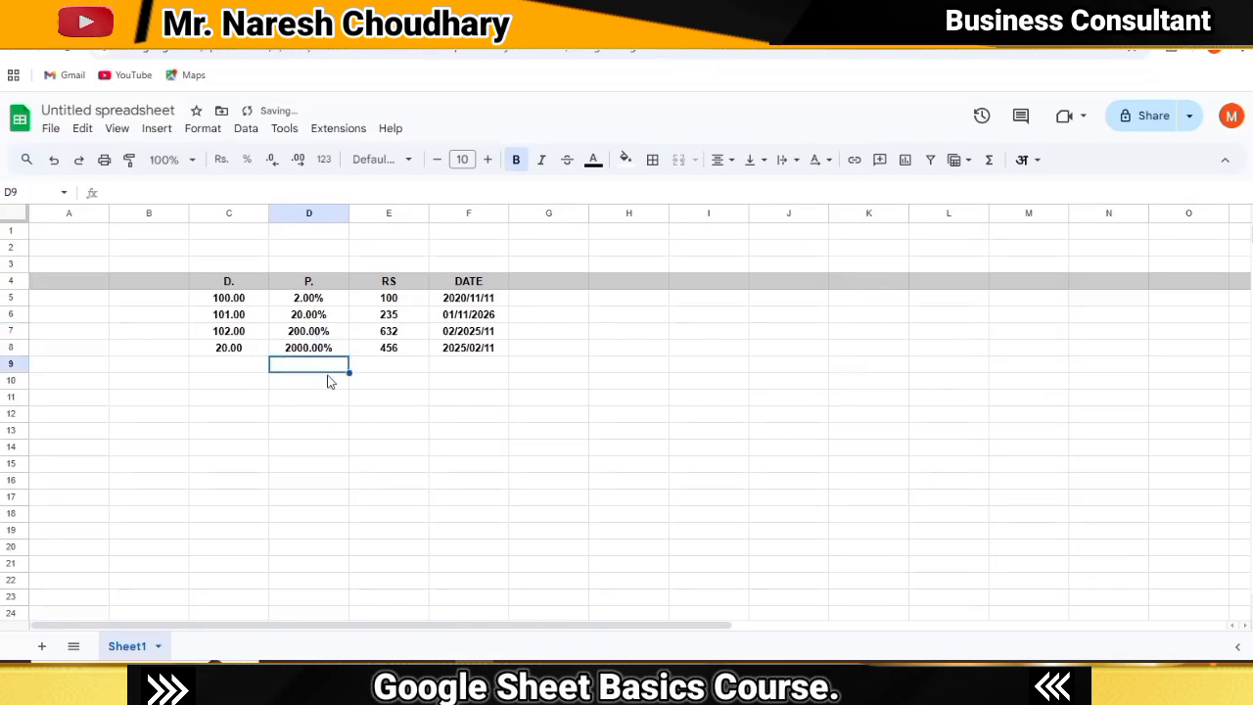
Enter the test value 20 in cell D9 below the P. column and delete it again.
{"action": "type", "text": "20"}
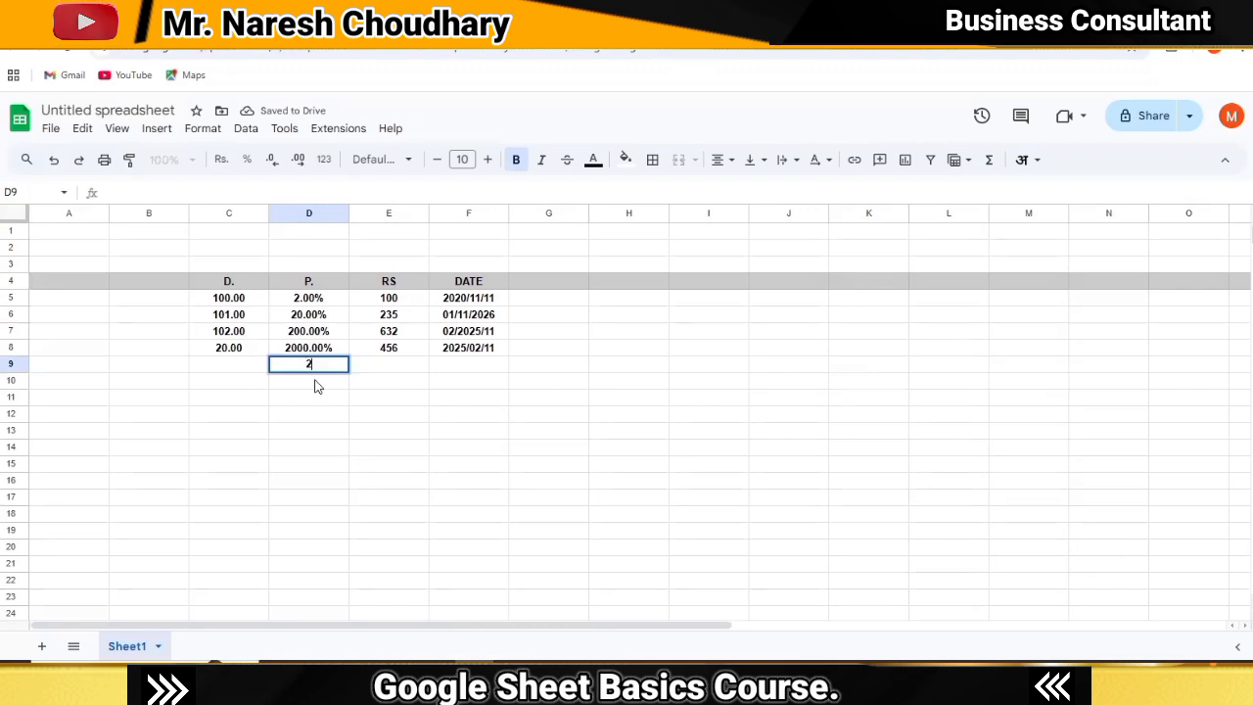
{"action": "key", "text": "Return"}
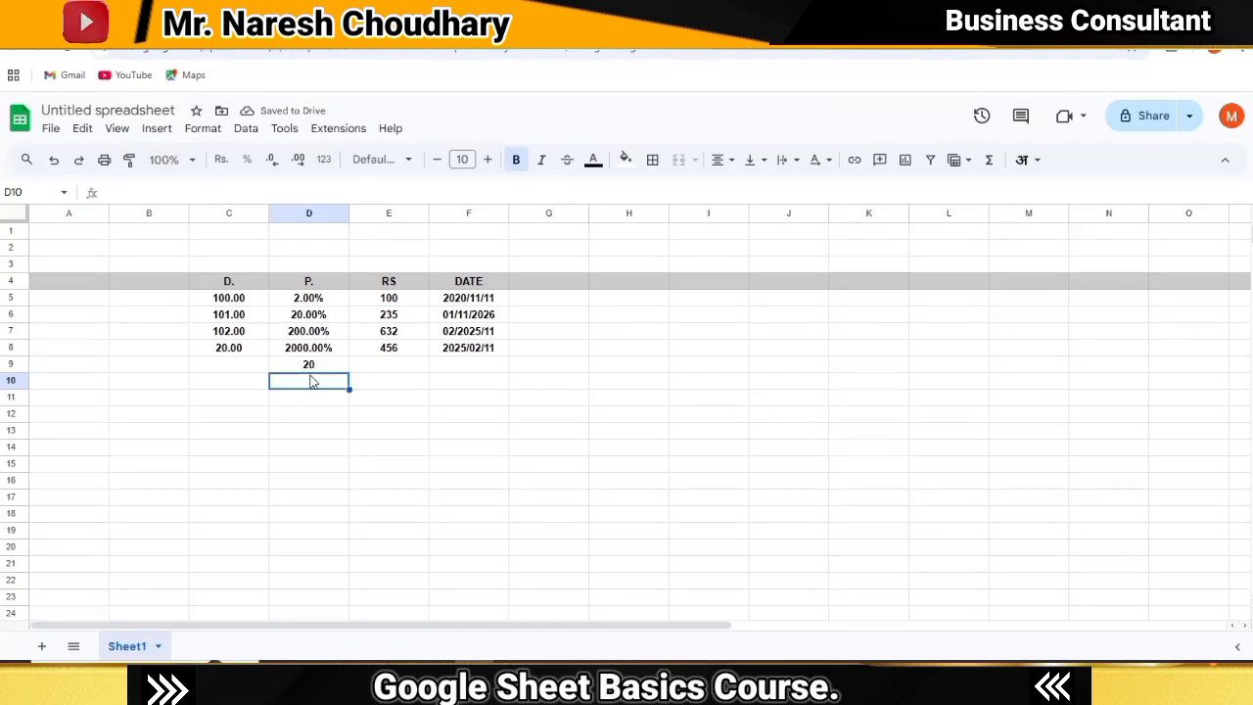
{"action": "left_click", "coordinate": [309, 370]}
{"action": "key", "text": "Delete"}
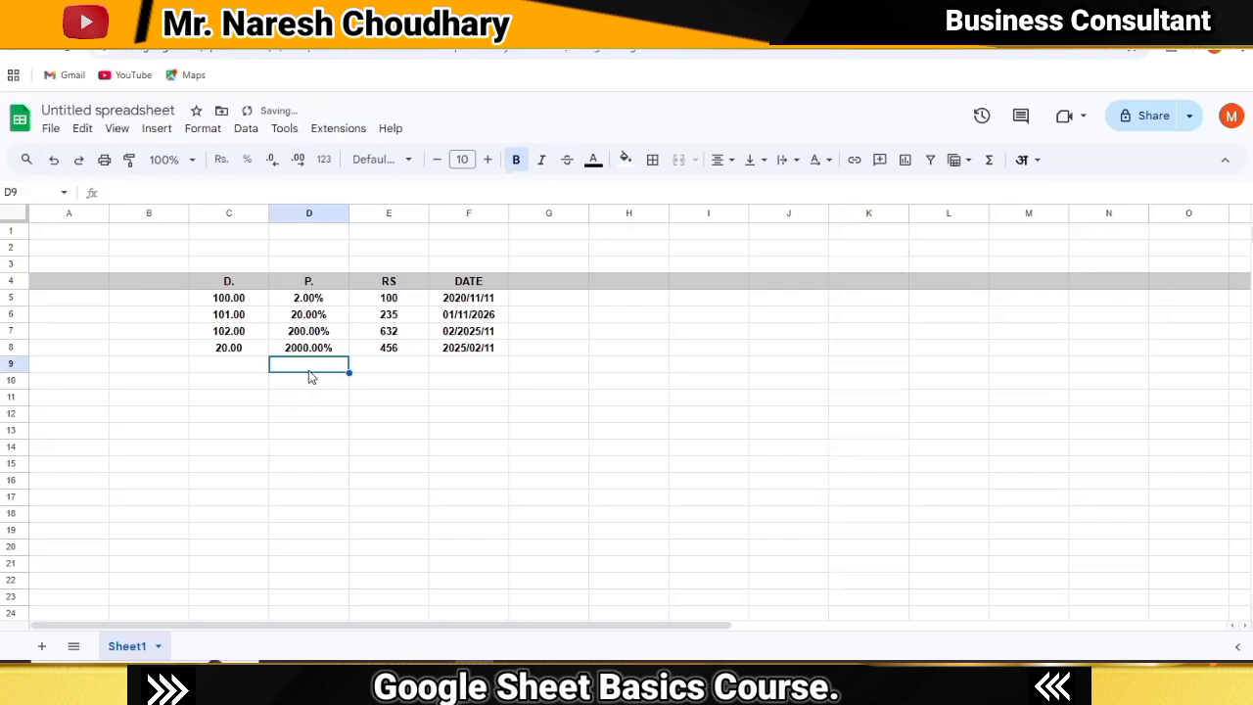
Apply the Currency rounded number format to the RS column values in E5:E8.
{"action": "left_click_drag", "start_coordinate": [389, 302], "coordinate": [409, 355]}
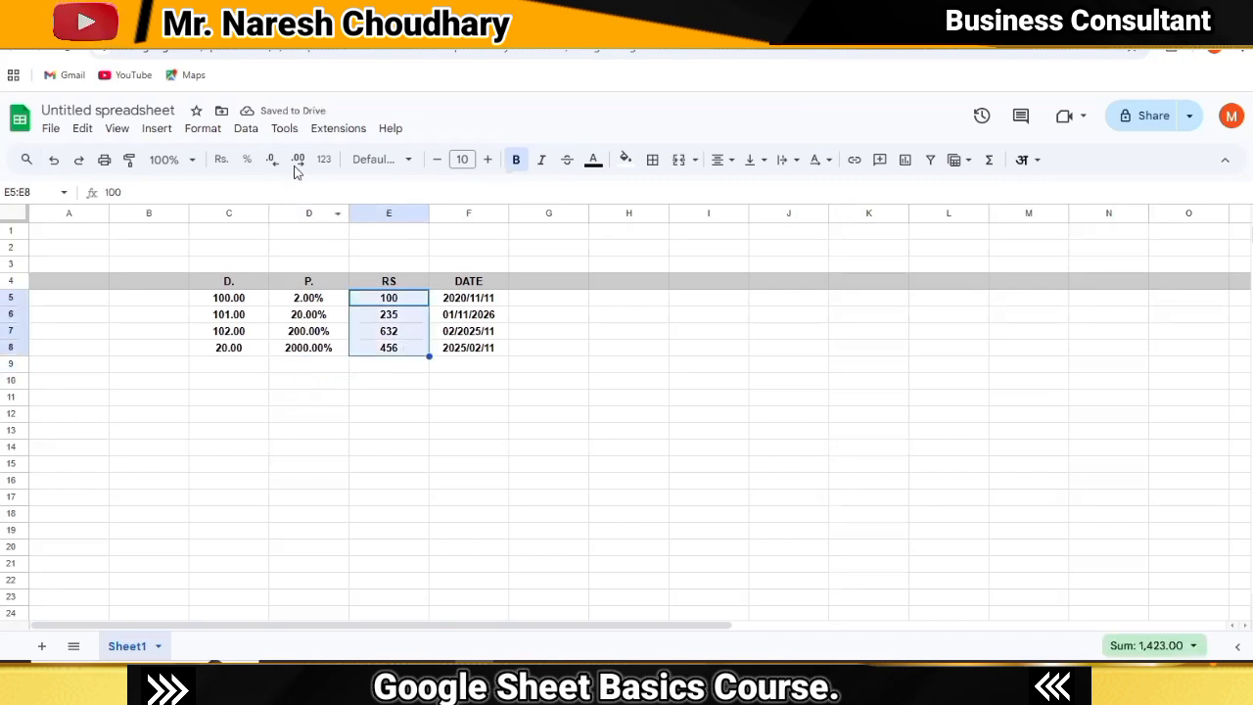
{"action": "left_click", "coordinate": [204, 129]}
{"action": "mouse_move", "coordinate": [246, 192]}
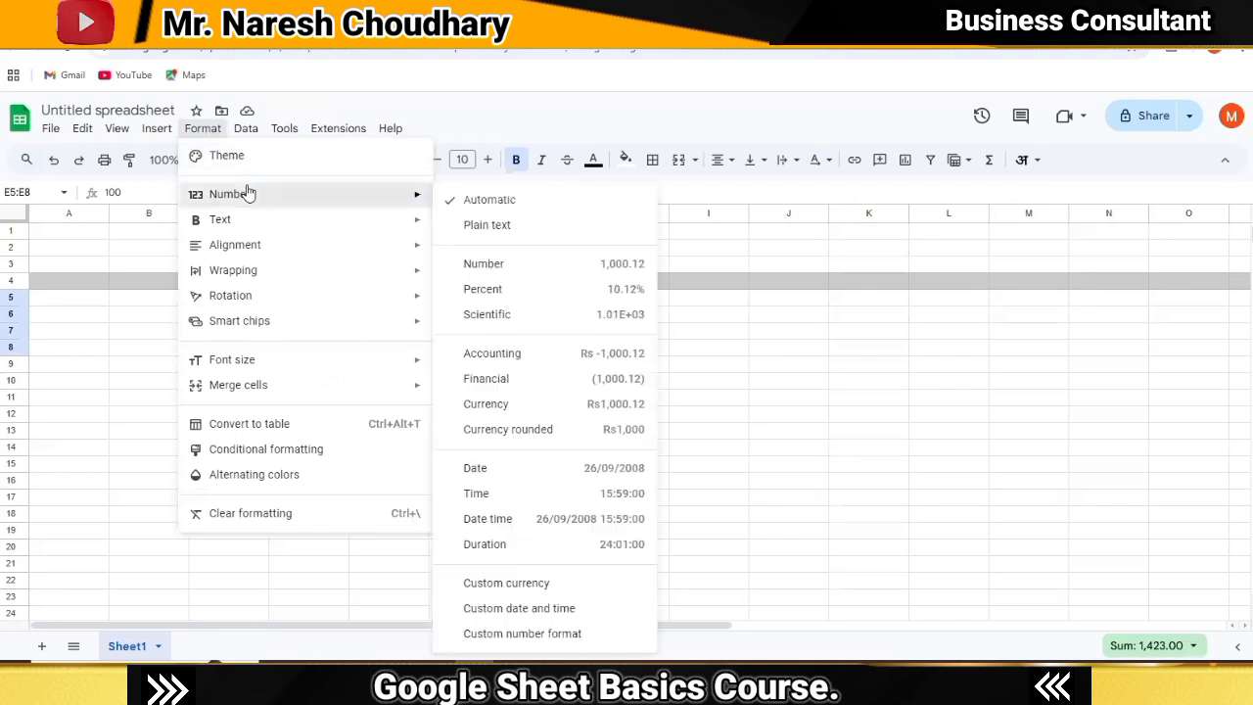
{"action": "left_click", "coordinate": [535, 428]}
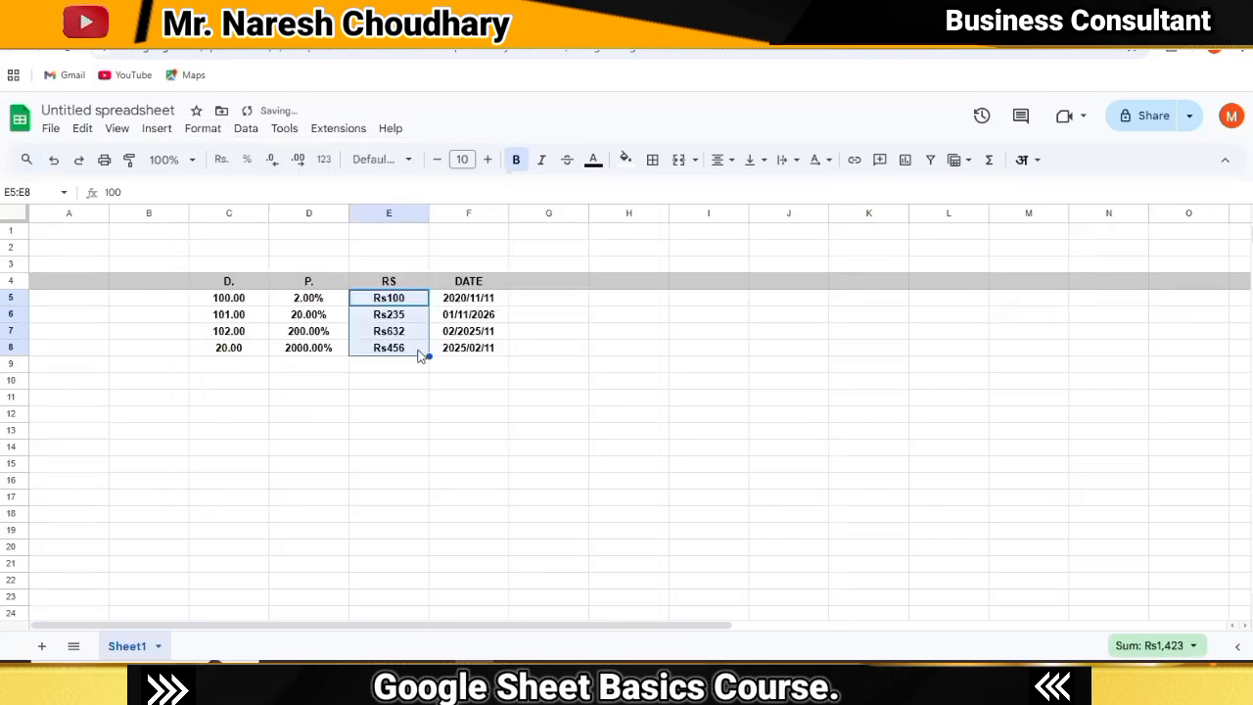
Replace the RS column values in E5:E8 with 1, 10, 100 and 1000.
{"action": "key", "text": "Delete"}
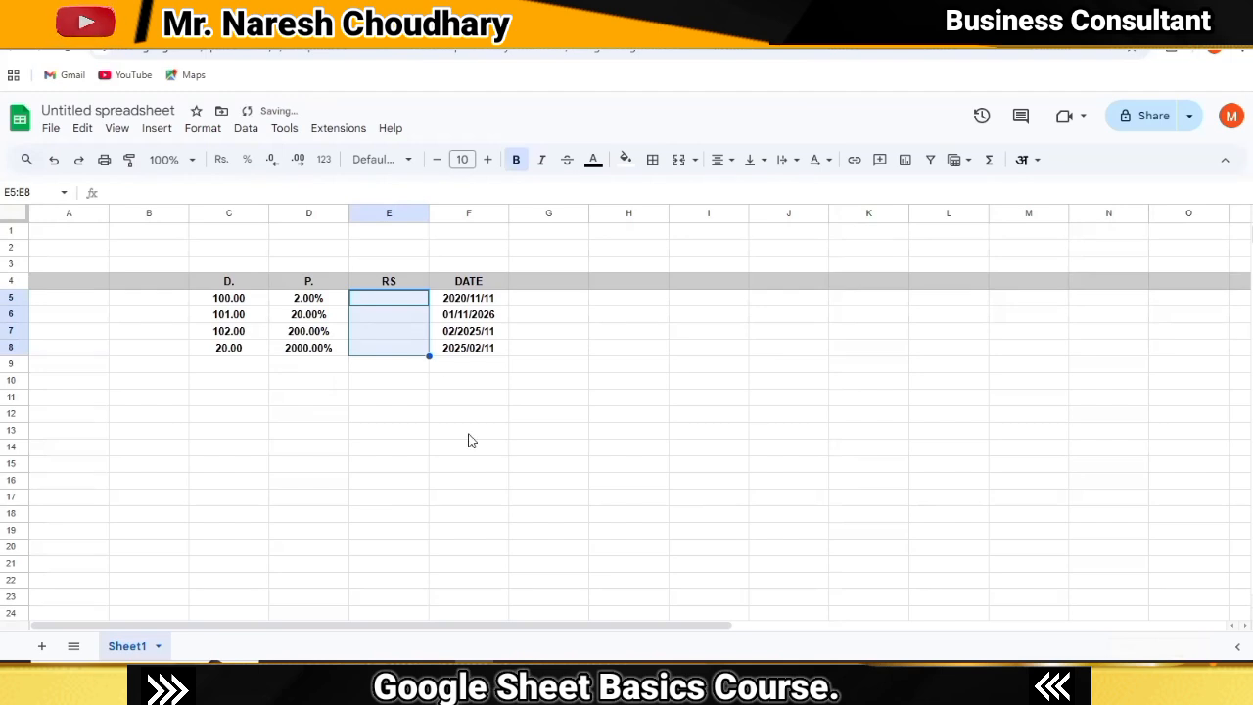
{"action": "left_click", "coordinate": [468, 434]}
{"action": "left_click", "coordinate": [381, 307]}
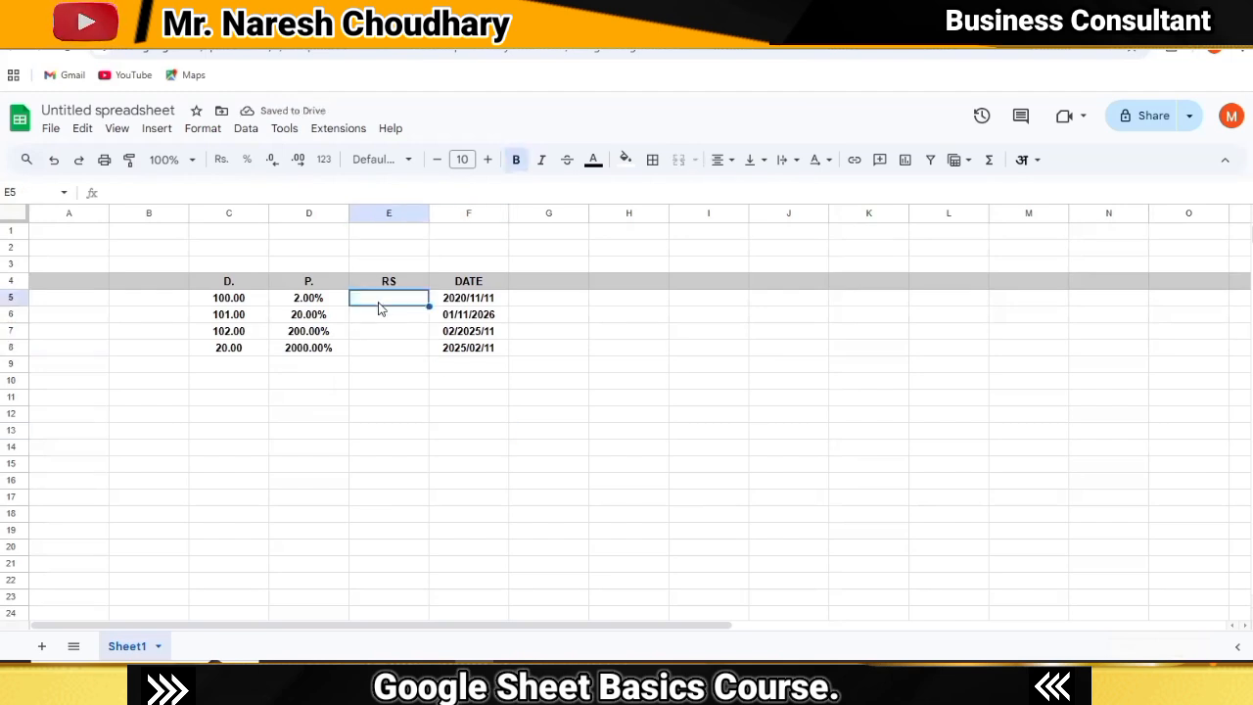
{"action": "type", "text": "1"}
{"action": "key", "text": "Return"}
{"action": "type", "text": "1"}
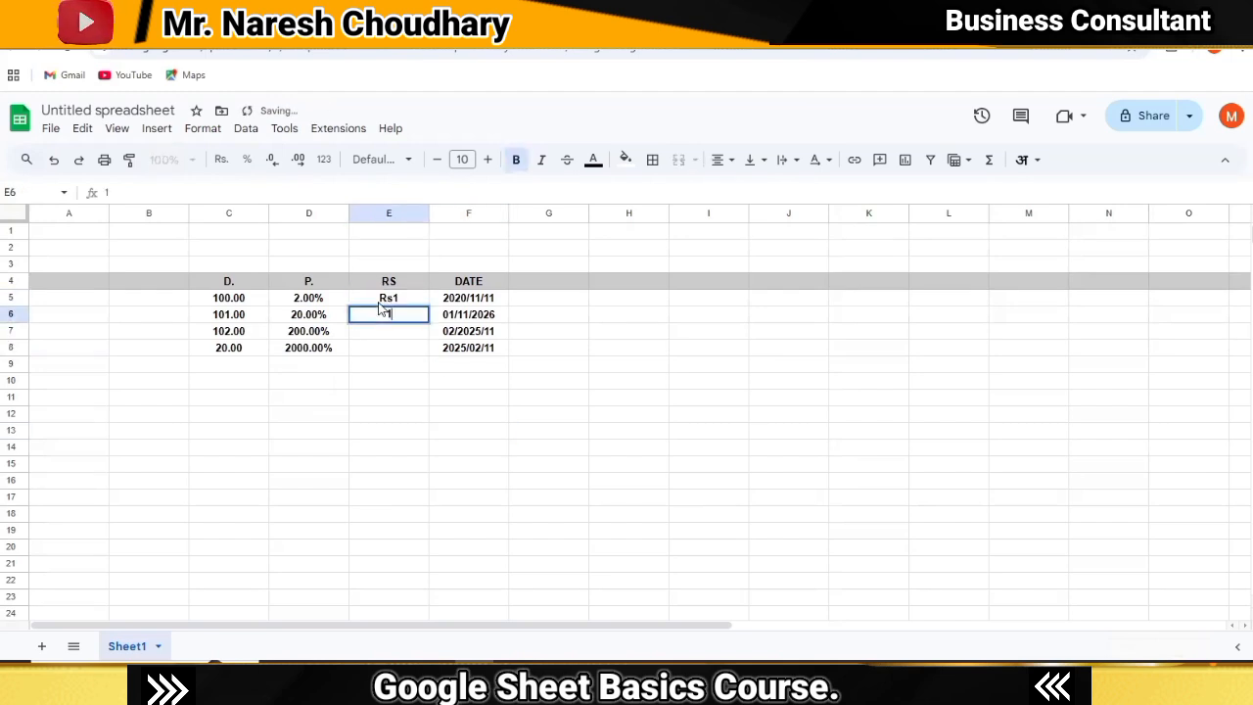
{"action": "type", "text": "0"}
{"action": "key", "text": "Return"}
{"action": "type", "text": "10"}
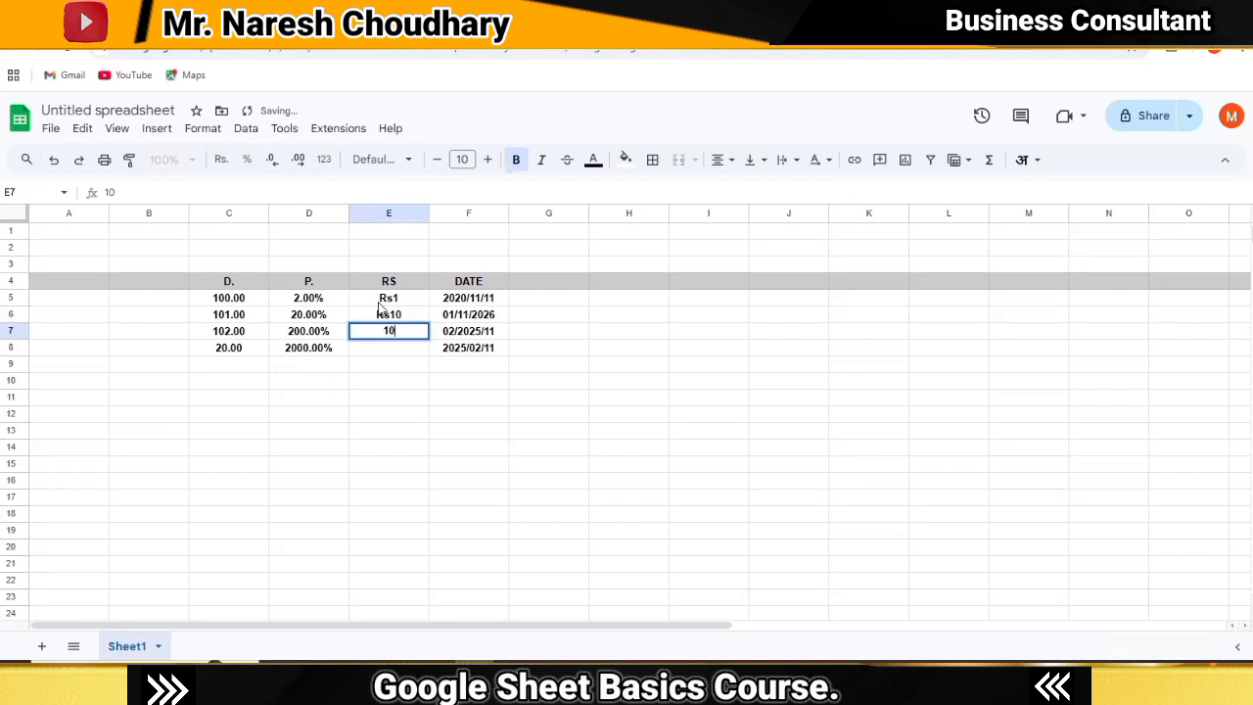
{"action": "type", "text": "0"}
{"action": "key", "text": "Return"}
{"action": "type", "text": "1000"}
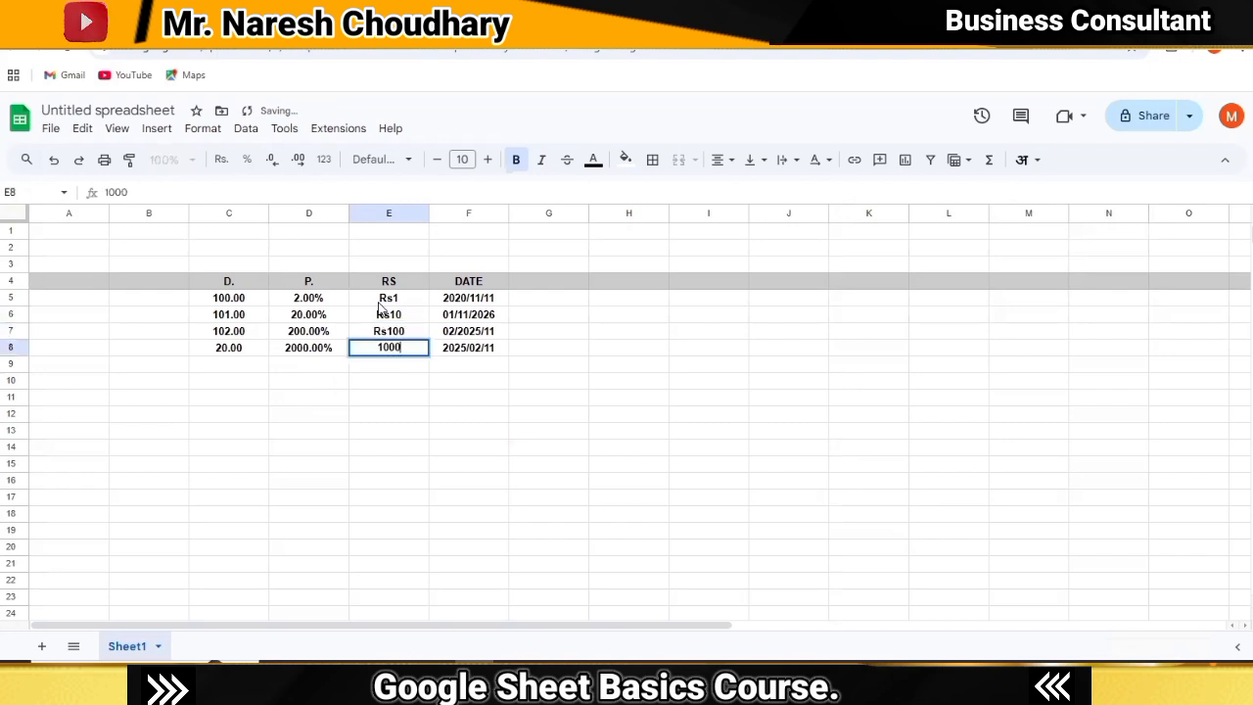
{"action": "key", "text": "Return"}
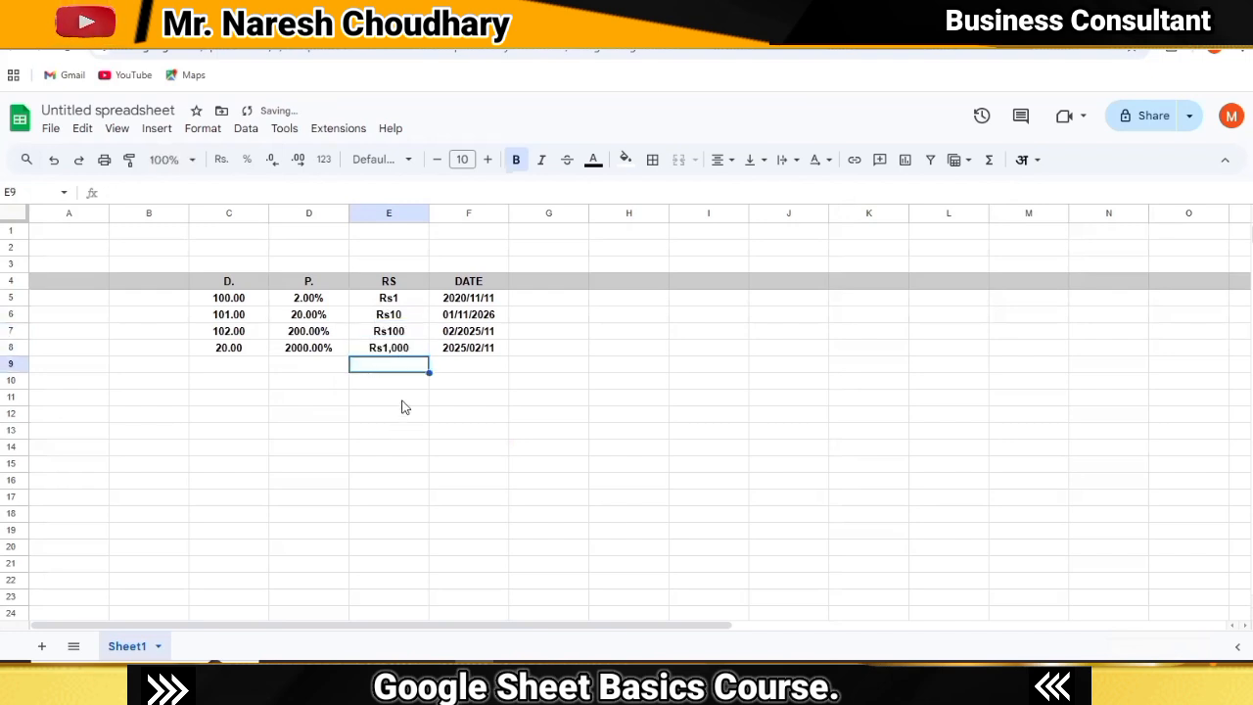
Enter the test value 10000 in cell E9 below the RS column and delete it again.
{"action": "type", "text": "10000"}
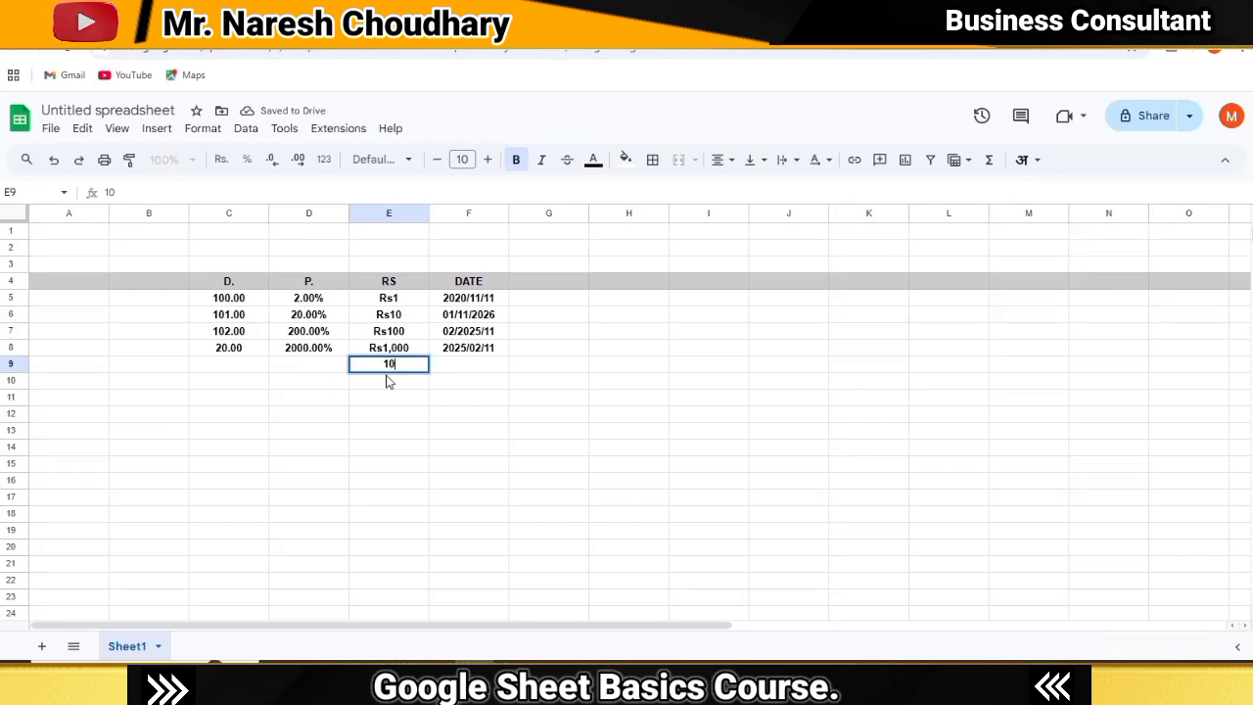
{"action": "key", "text": "Return"}
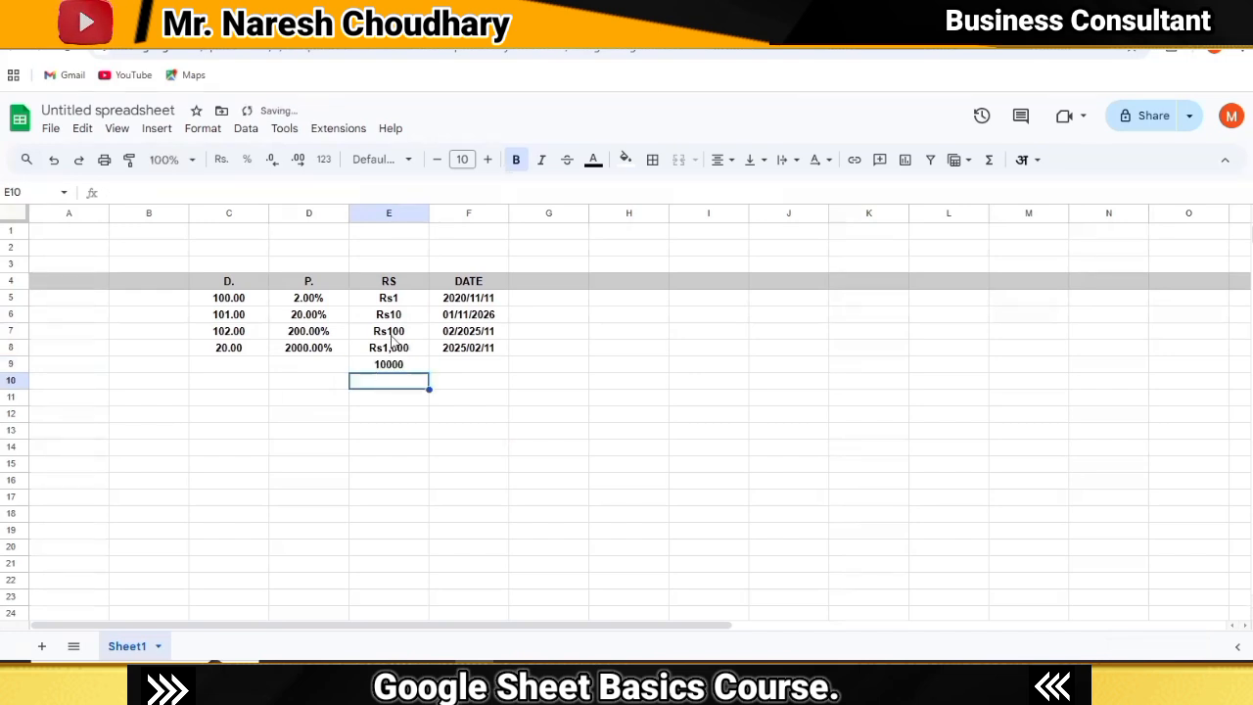
{"action": "left_click", "coordinate": [405, 370]}
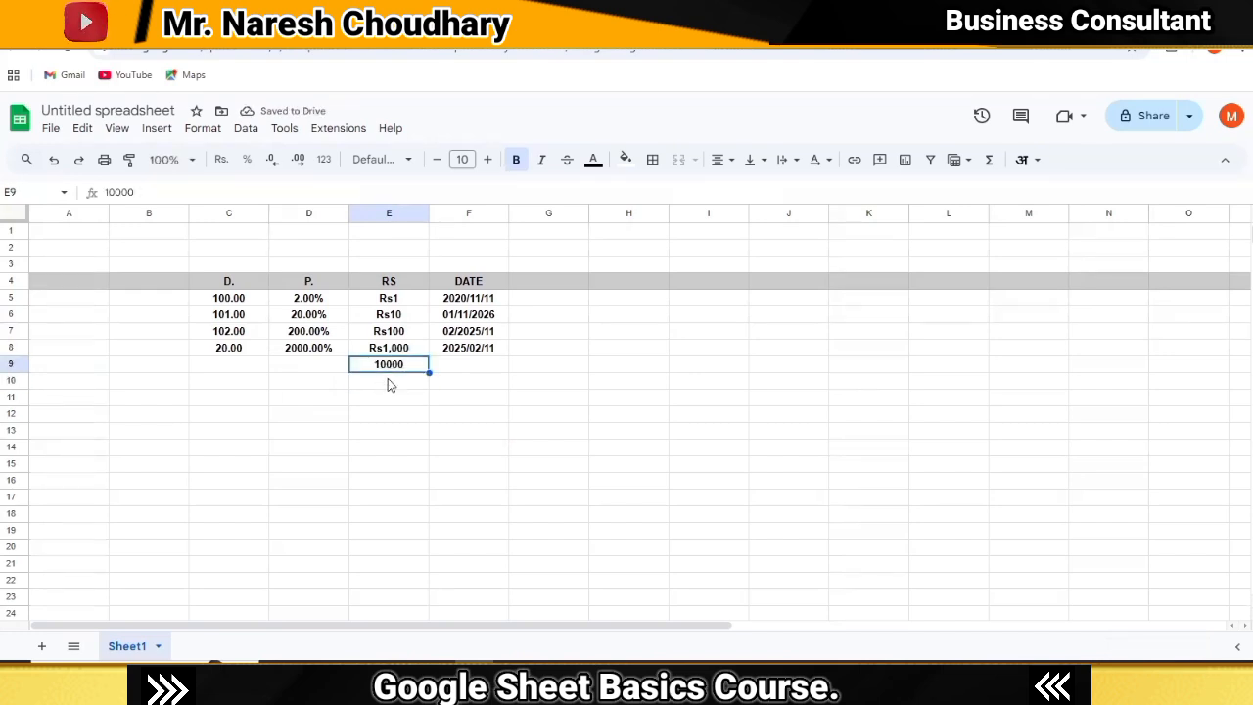
{"action": "key", "text": "Delete"}
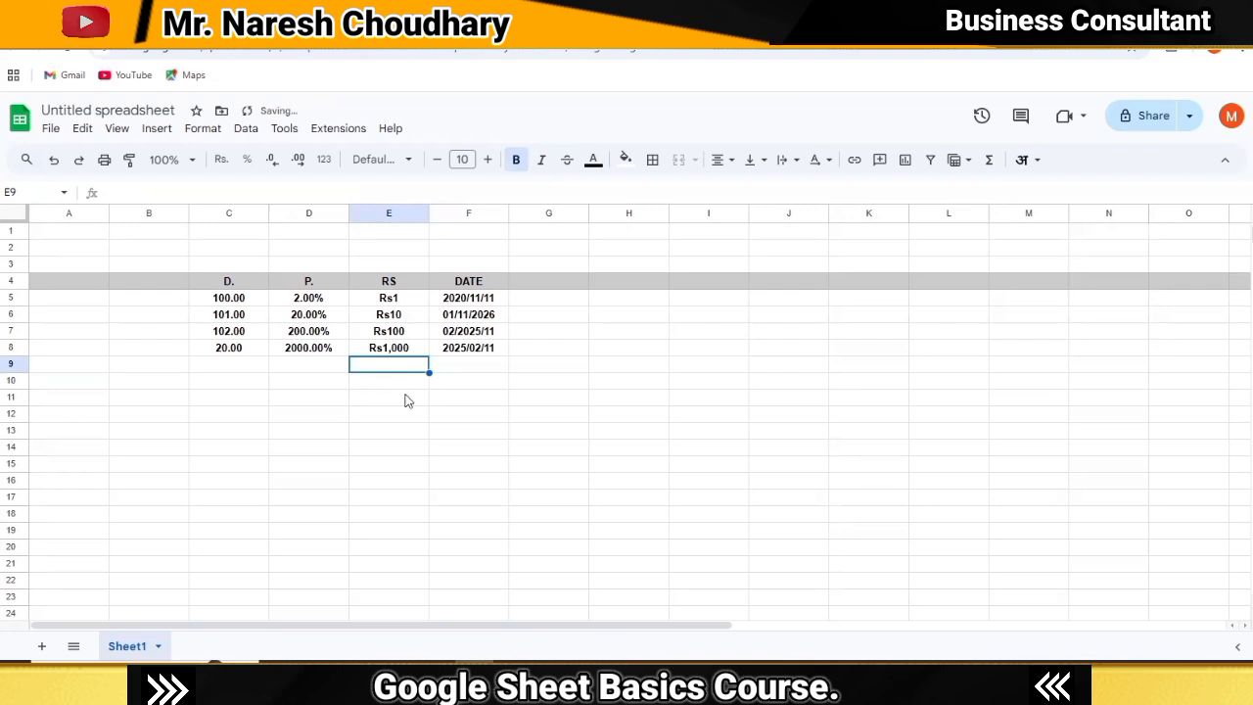
Correct the date in cell F7 of the DATE column to 2024/11/11.
{"action": "left_click", "coordinate": [470, 304]}
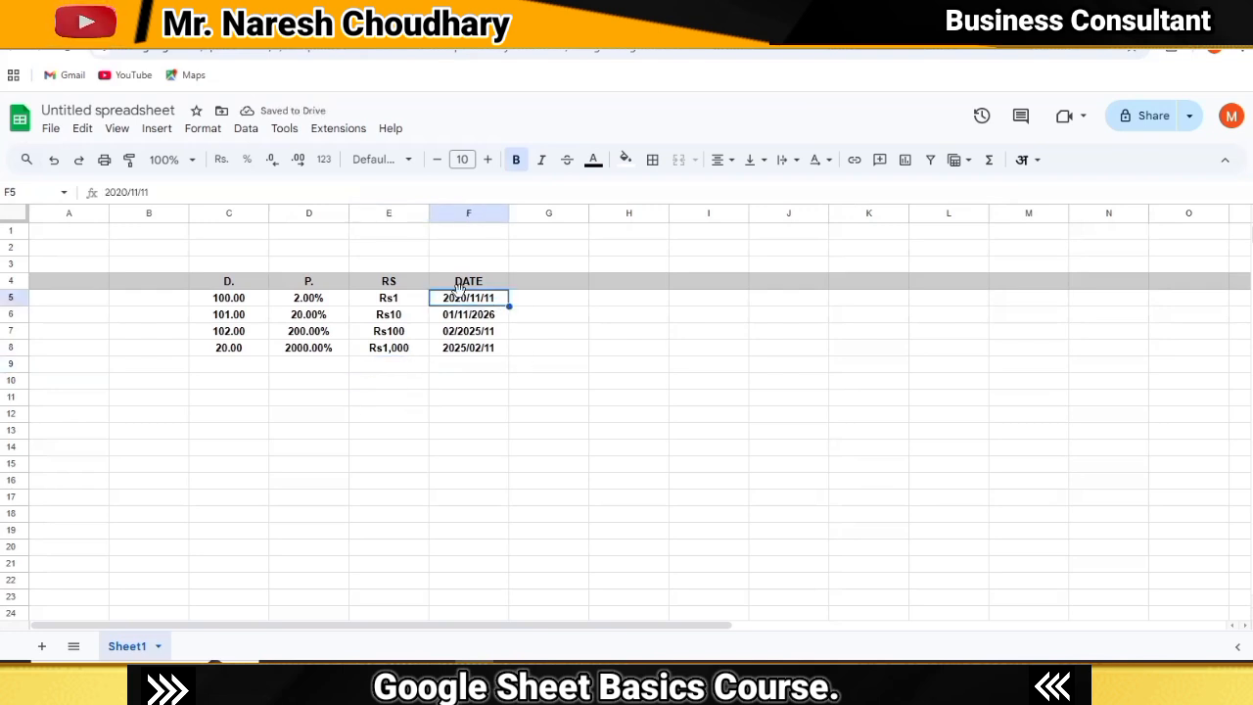
{"action": "left_click", "coordinate": [470, 317]}
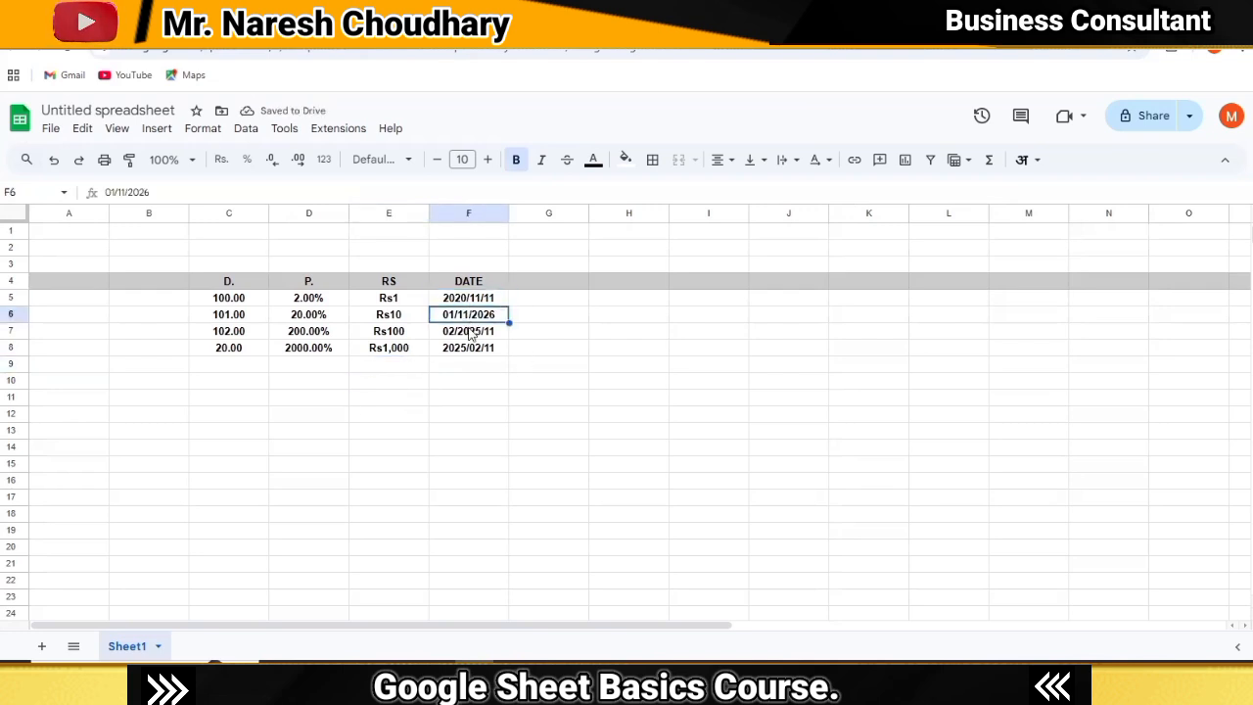
{"action": "left_click", "coordinate": [467, 333]}
{"action": "left_click", "coordinate": [481, 405]}
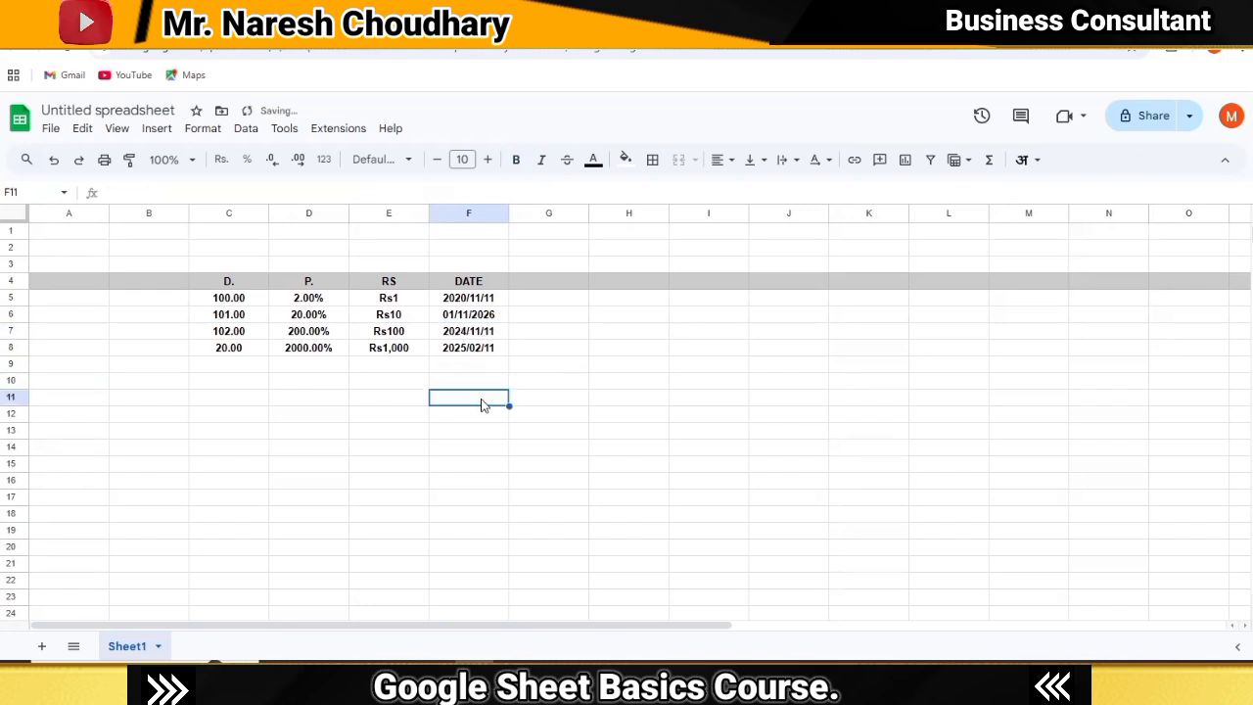
Apply the Date number format to the DATE column values in F5:F8.
{"action": "left_click_drag", "start_coordinate": [476, 303], "coordinate": [469, 361]}
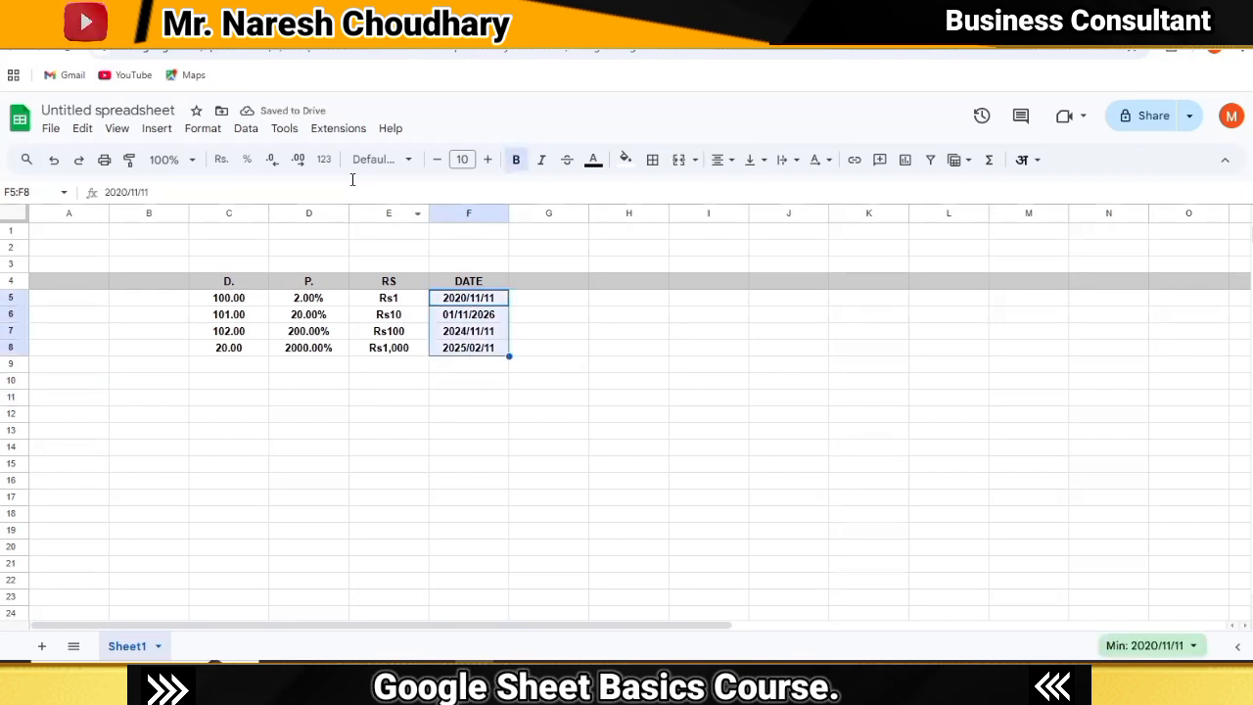
{"action": "left_click", "coordinate": [208, 130]}
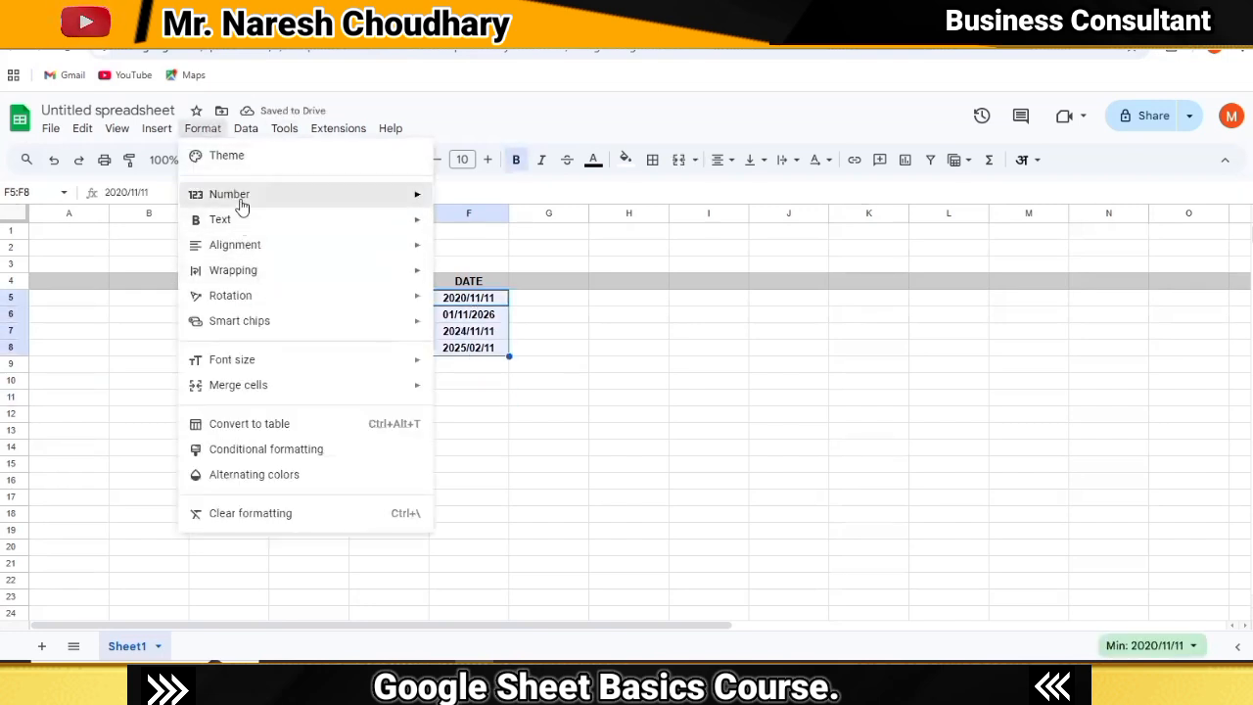
{"action": "mouse_move", "coordinate": [241, 198]}
{"action": "left_click", "coordinate": [517, 468]}
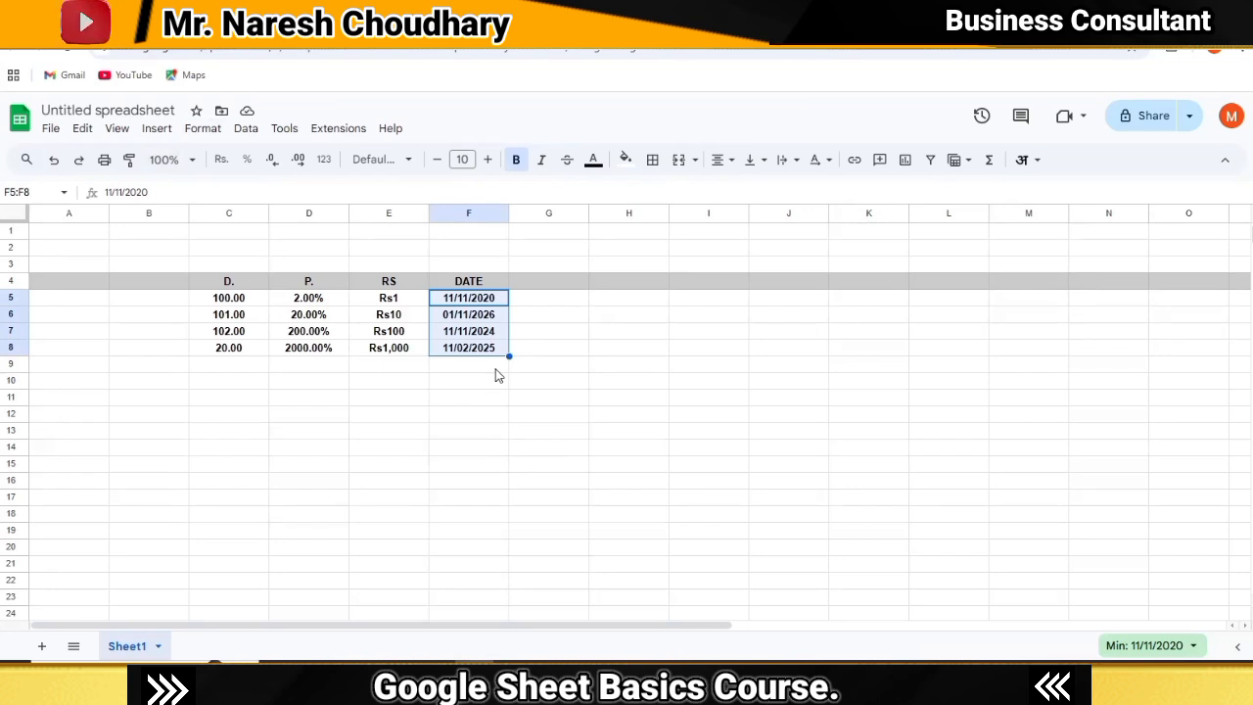
Enter the test date 2025/12/10 in cell F9 below the DATE column.
{"action": "left_click", "coordinate": [470, 368]}
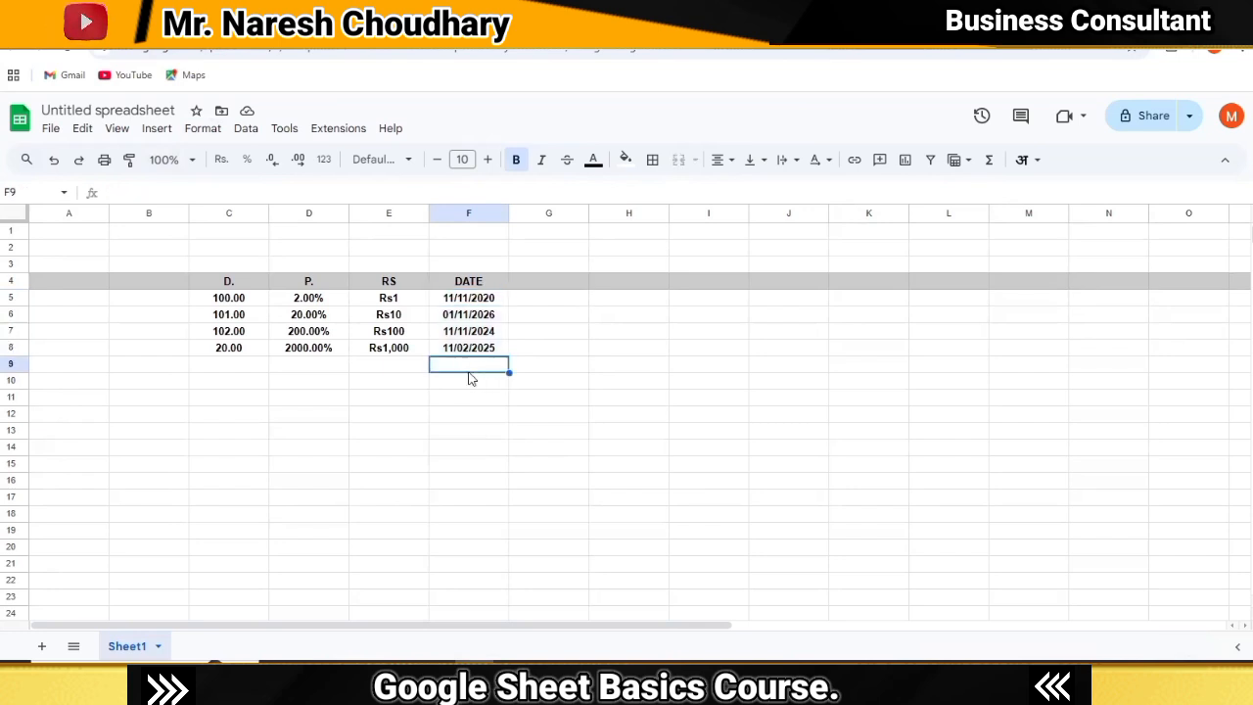
{"action": "type", "text": "20"}
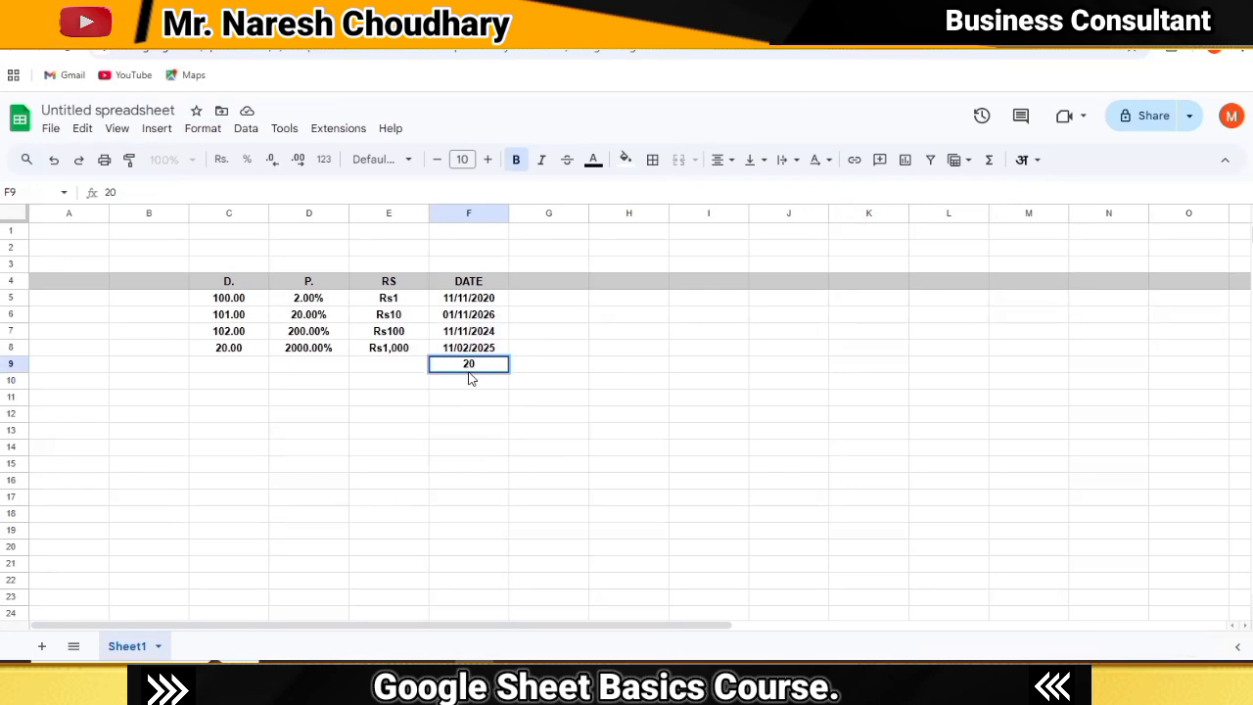
{"action": "type", "text": "25/12"}
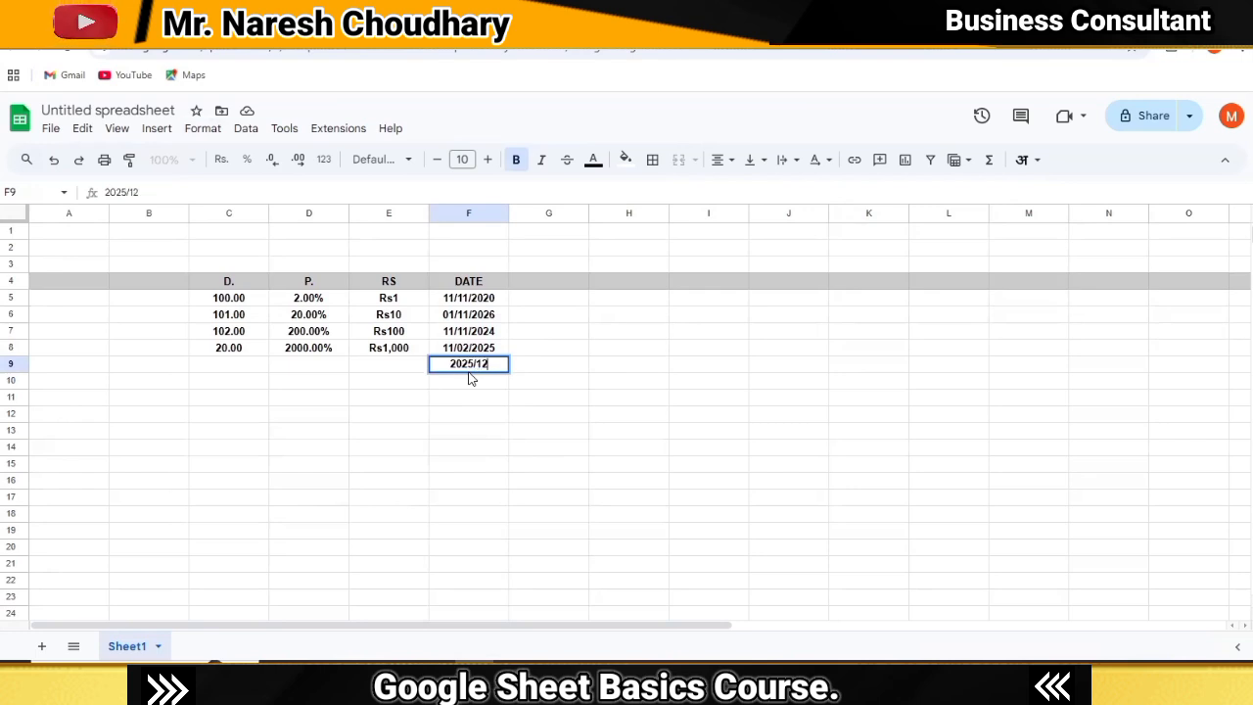
{"action": "type", "text": "/10"}
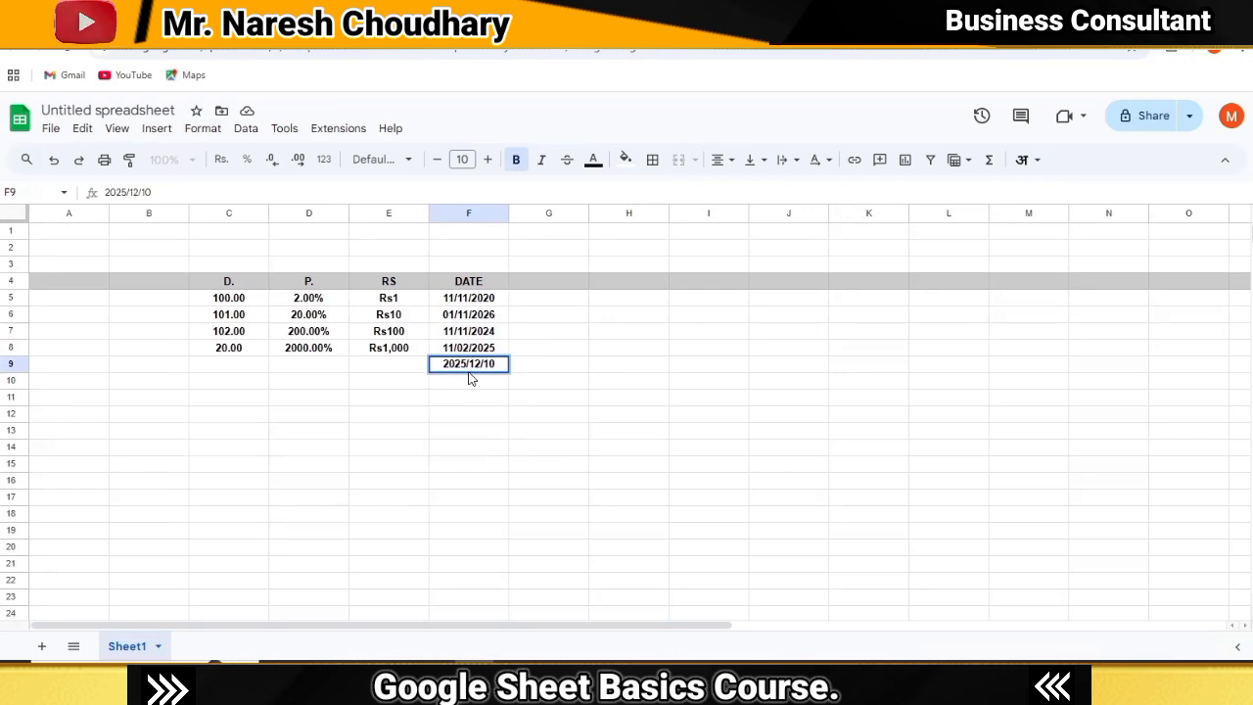
{"action": "key", "text": "Return"}
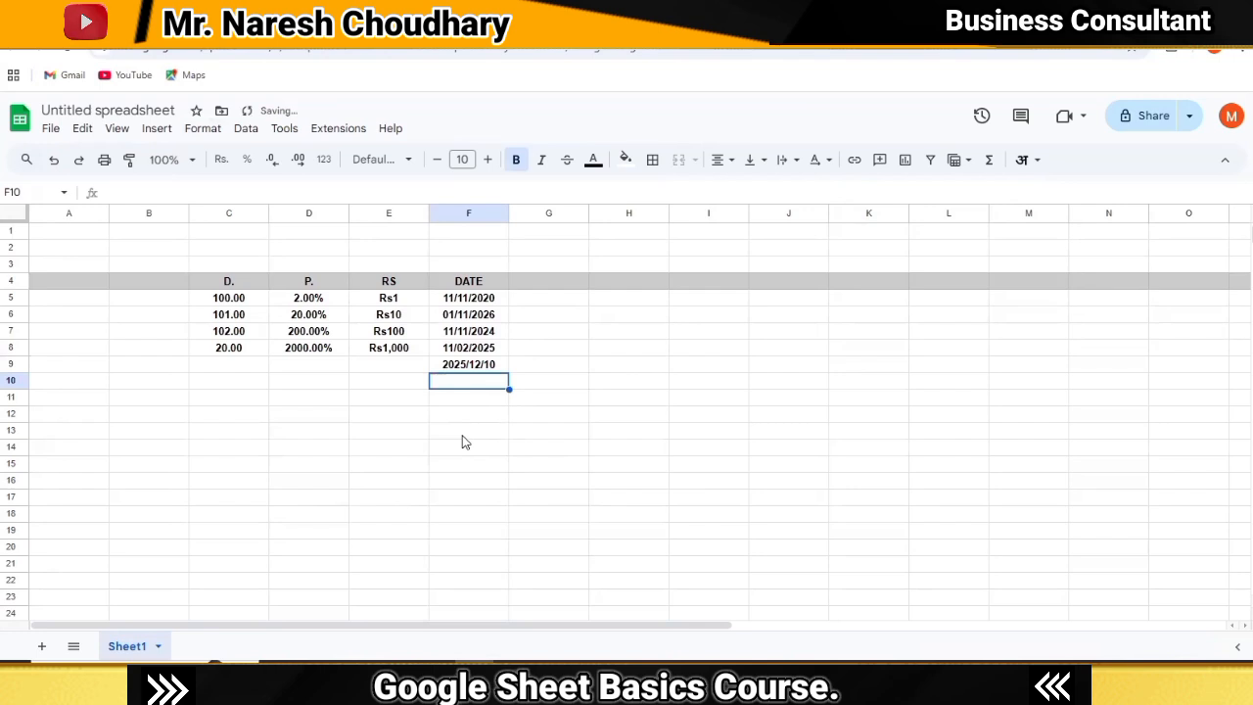
Apply the Date number format to the test date in cell F9, and delete the entry again.
{"action": "left_click", "coordinate": [471, 366]}
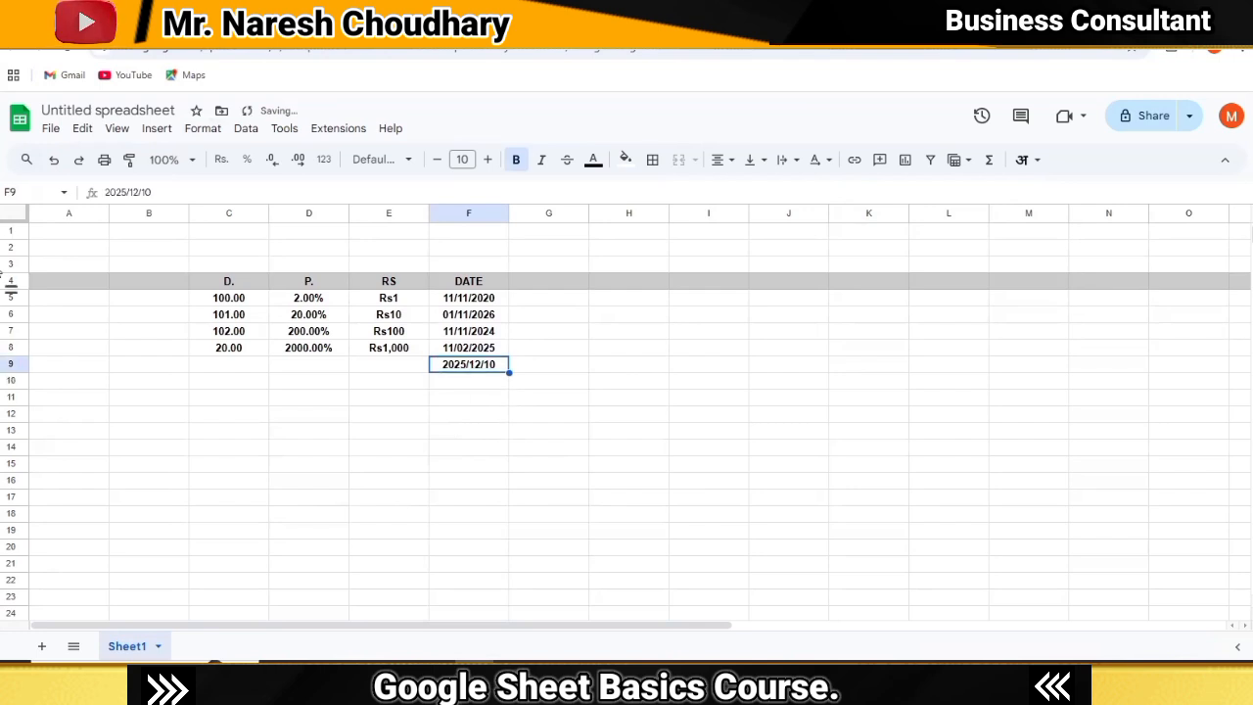
{"action": "left_click", "coordinate": [203, 128]}
{"action": "mouse_move", "coordinate": [382, 193]}
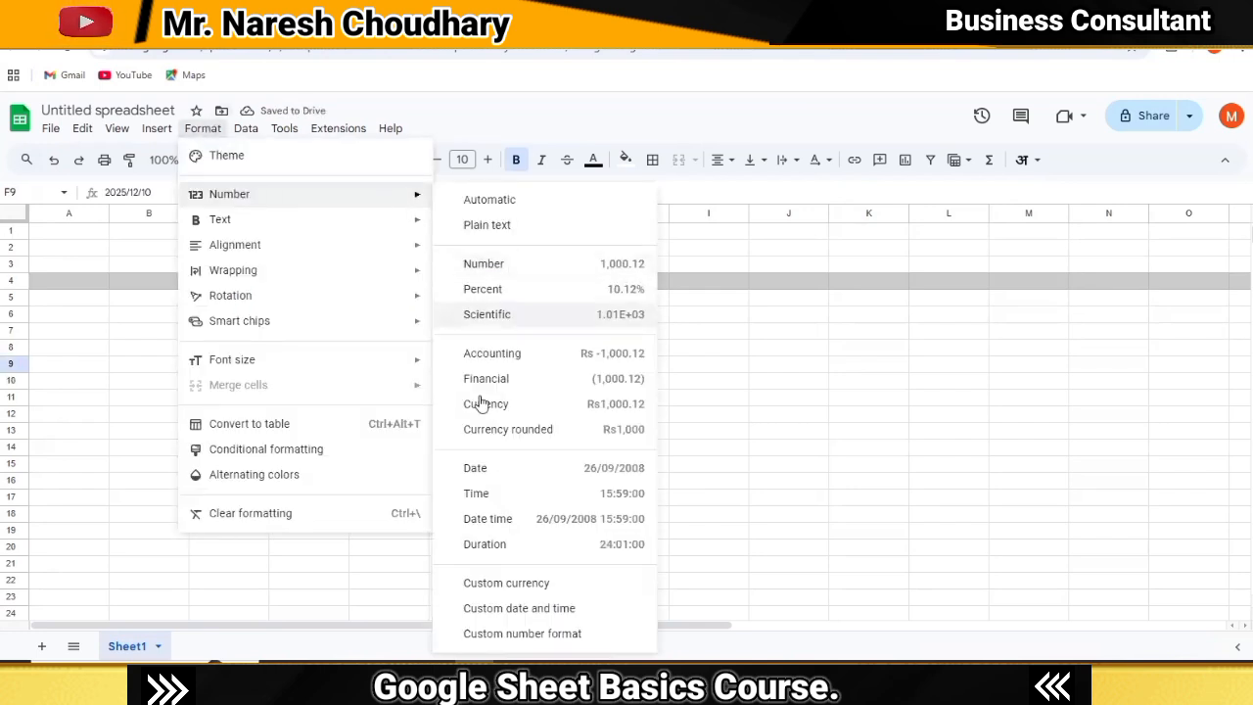
{"action": "left_click", "coordinate": [477, 468]}
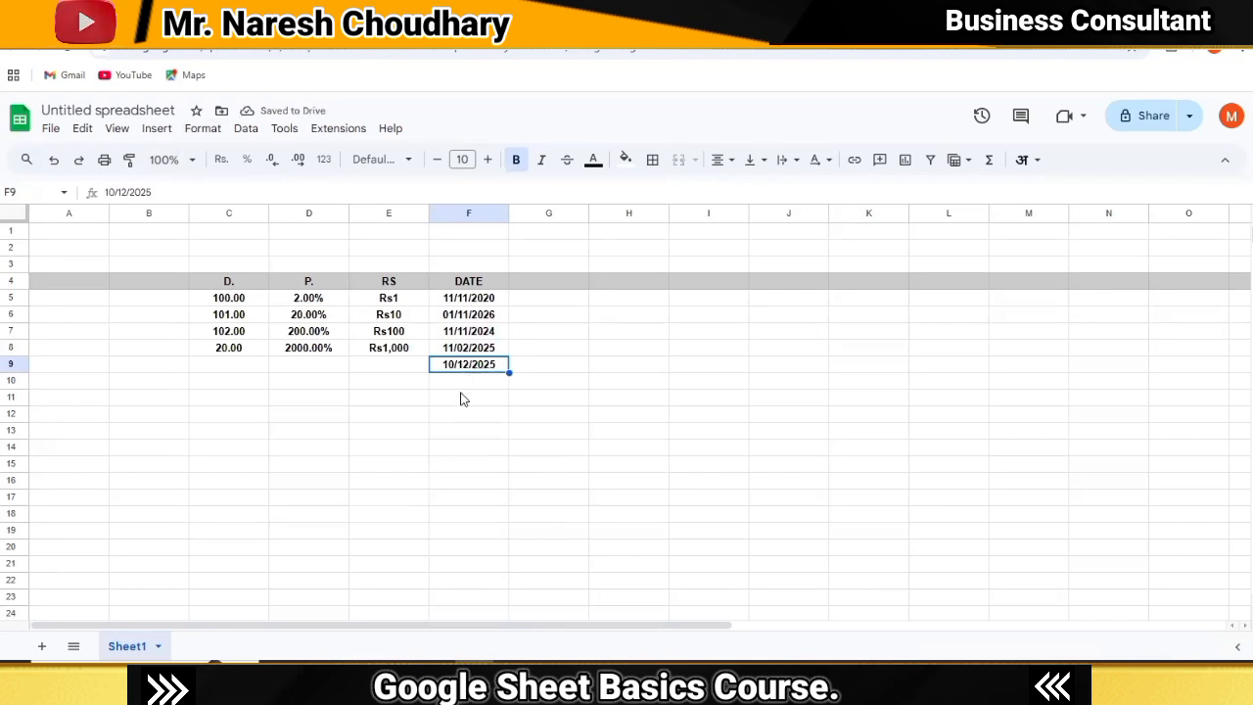
{"action": "key", "text": "Delete"}
{"action": "left_click", "coordinate": [215, 450]}
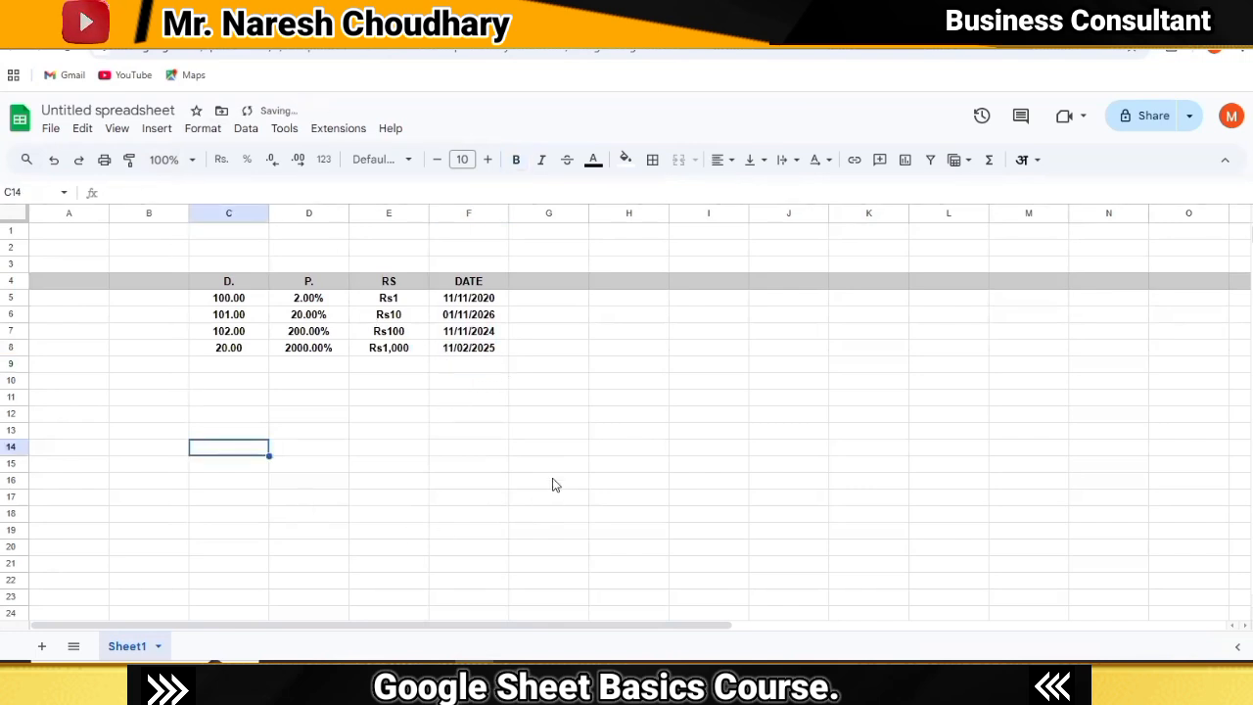
{"action": "left_click_drag", "start_coordinate": [263, 417], "coordinate": [457, 264]}
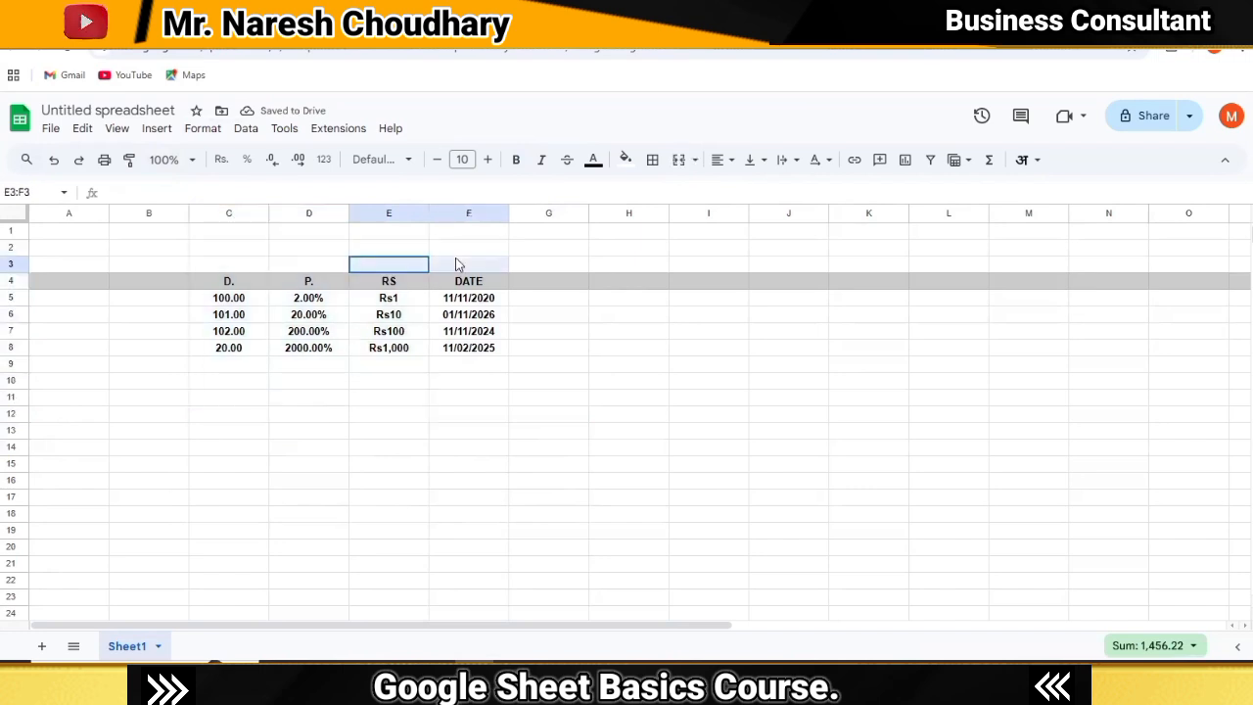
{"action": "left_click", "coordinate": [323, 396]}
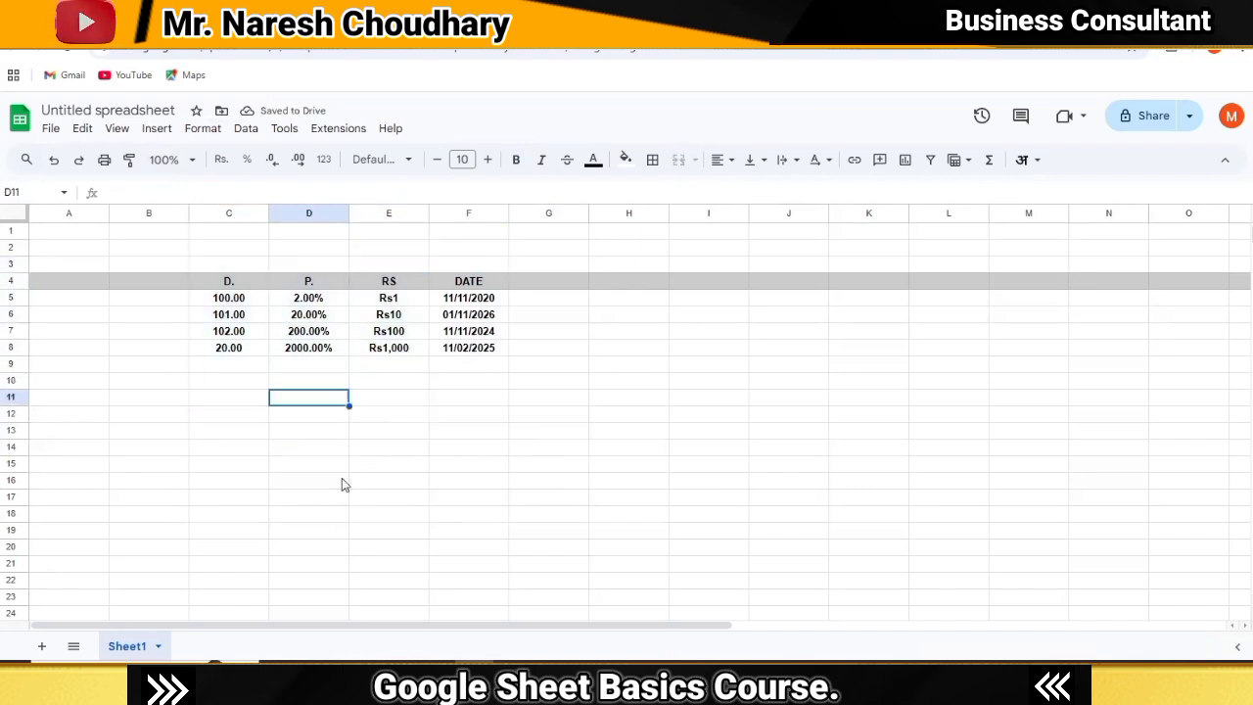
Enter the text DEMO TEXT in cell C12 below the table.
{"action": "left_click", "coordinate": [235, 421]}
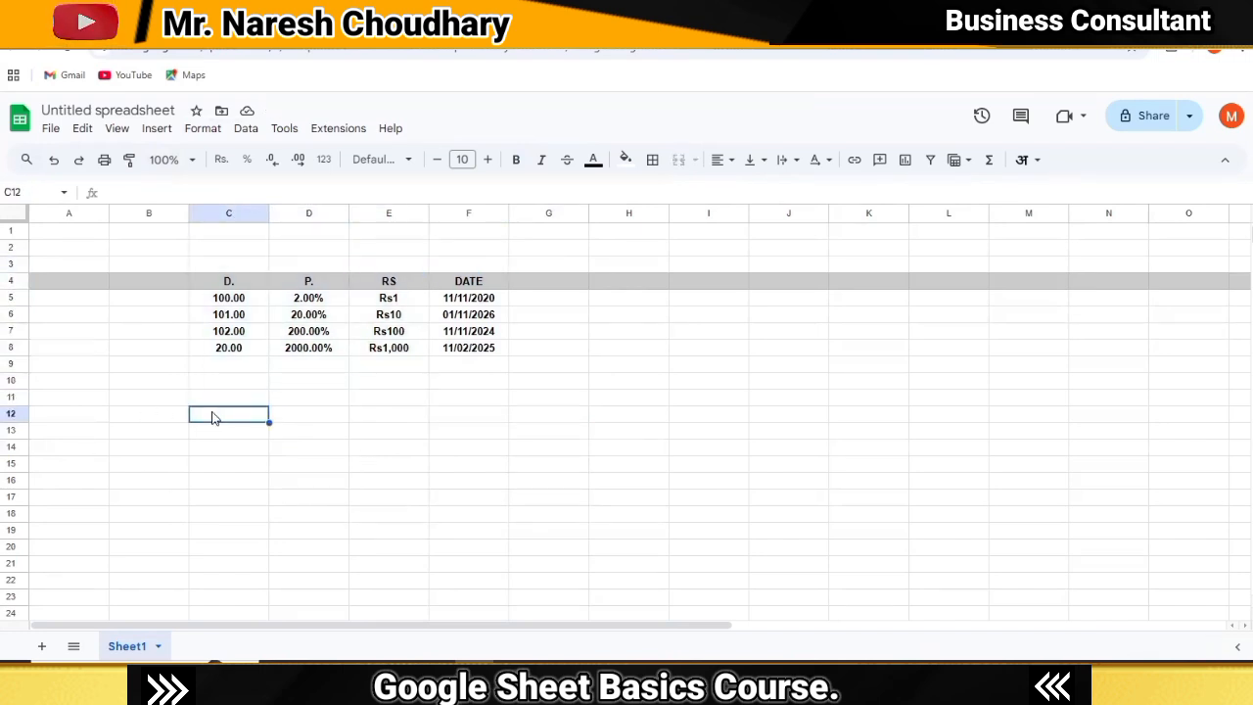
{"action": "type", "text": "D"}
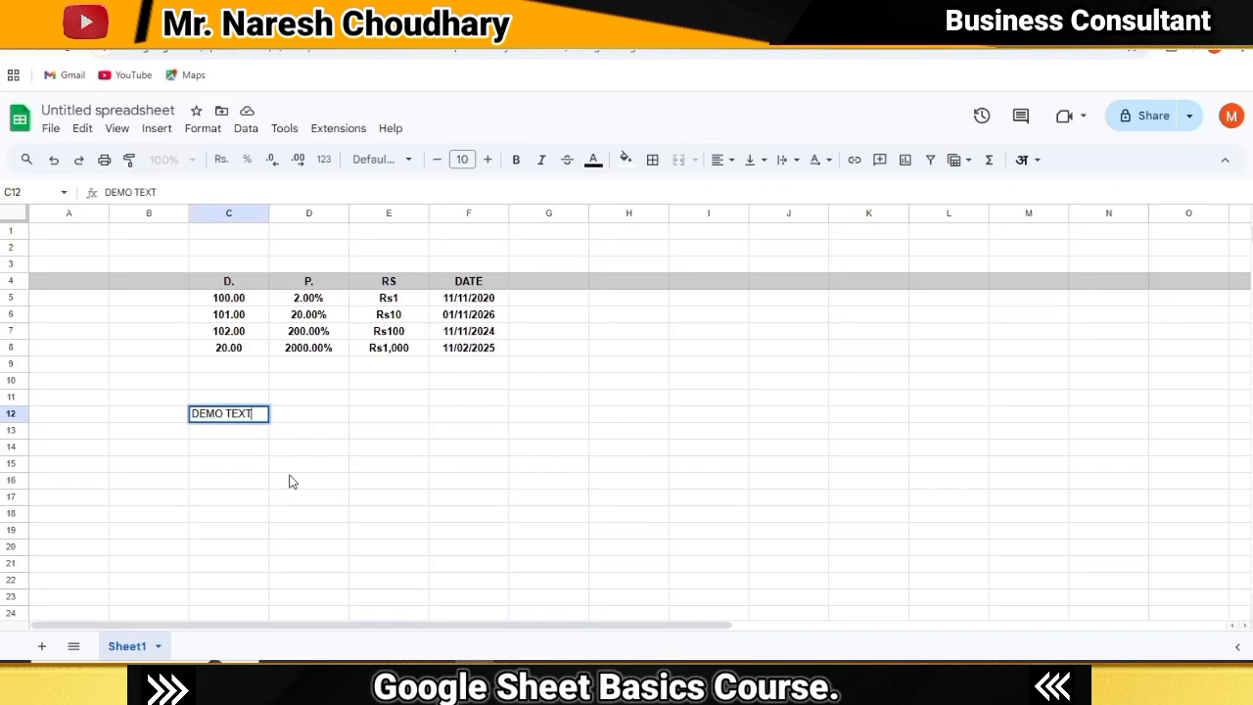
{"action": "type", "text": "EMO TEXT"}
{"action": "left_click_drag", "start_coordinate": [232, 484], "coordinate": [235, 499]}
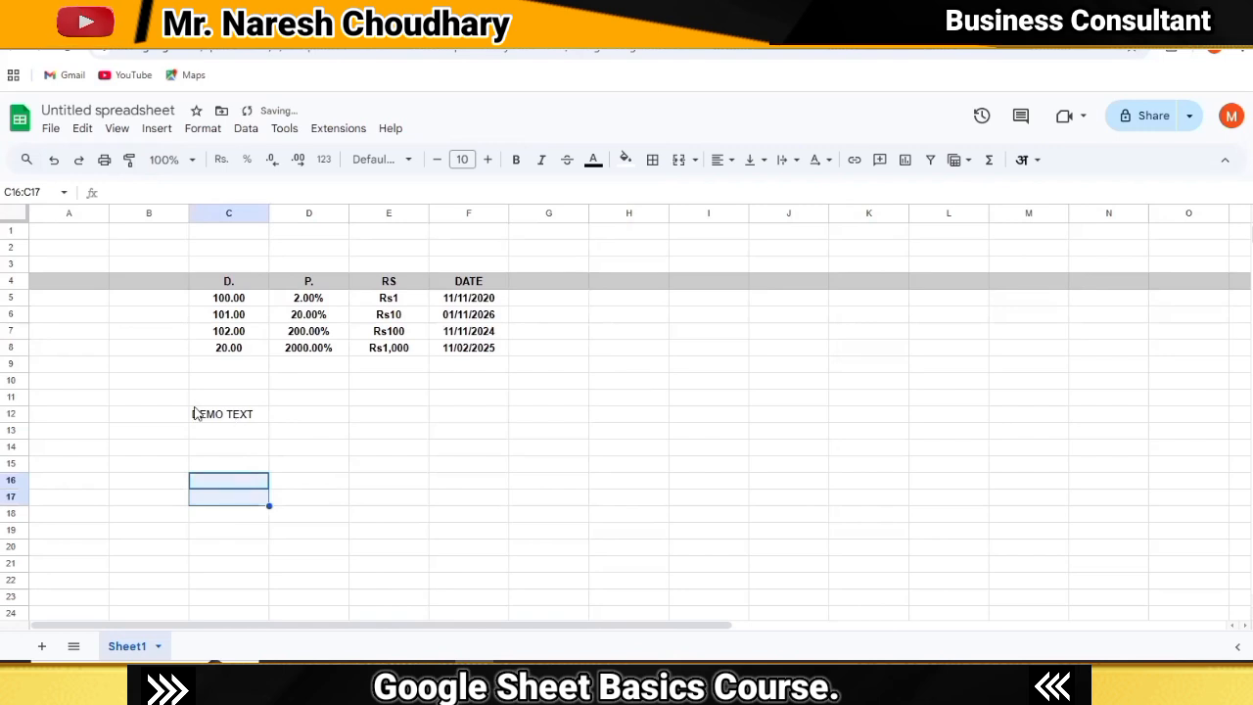
Merge the range C12:G15 into one cell around DEMO TEXT.
{"action": "left_click_drag", "start_coordinate": [198, 419], "coordinate": [562, 473]}
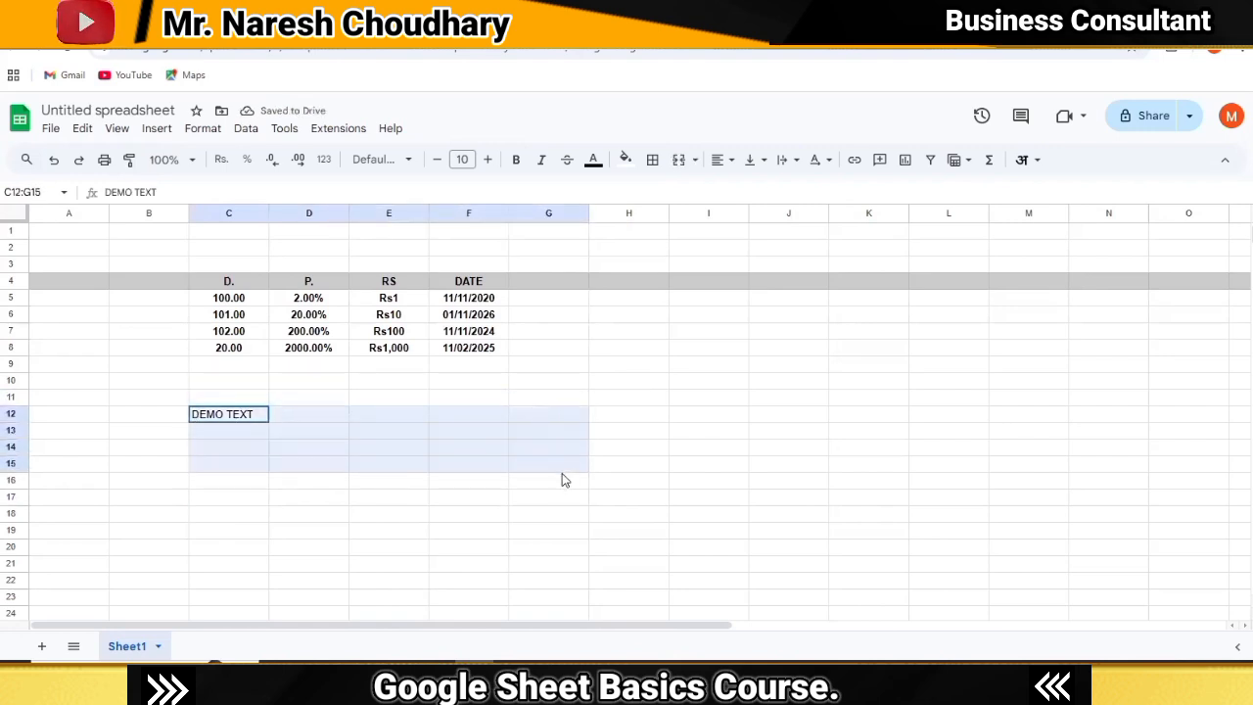
{"action": "left_click", "coordinate": [679, 160]}
{"action": "left_click", "coordinate": [401, 532]}
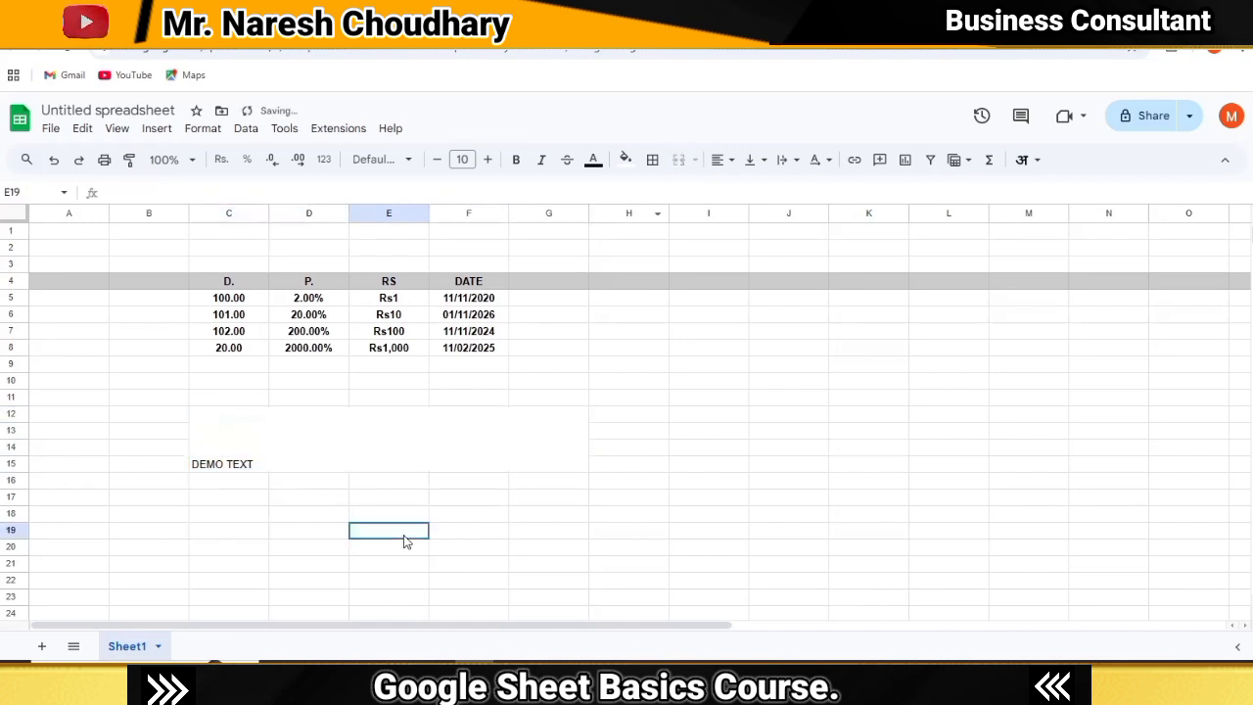
Center DEMO TEXT horizontally and align it to the middle vertically in the merged cell.
{"action": "left_click", "coordinate": [367, 429]}
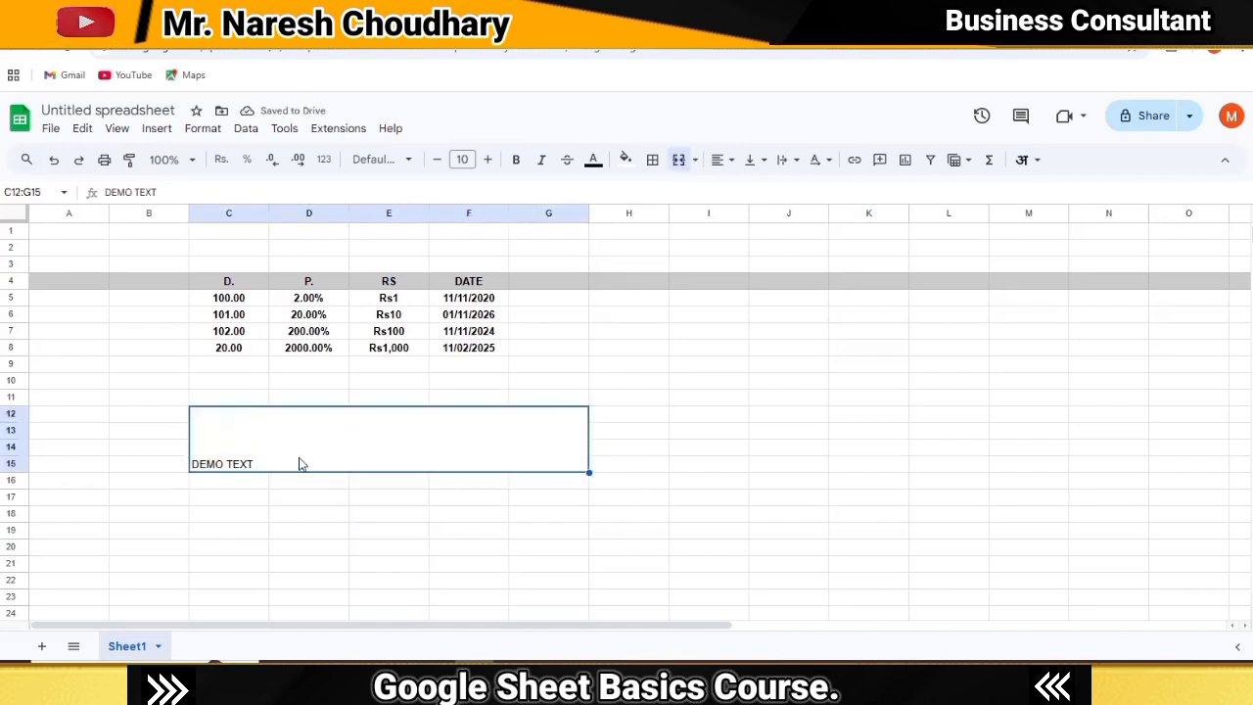
{"action": "left_click", "coordinate": [722, 160]}
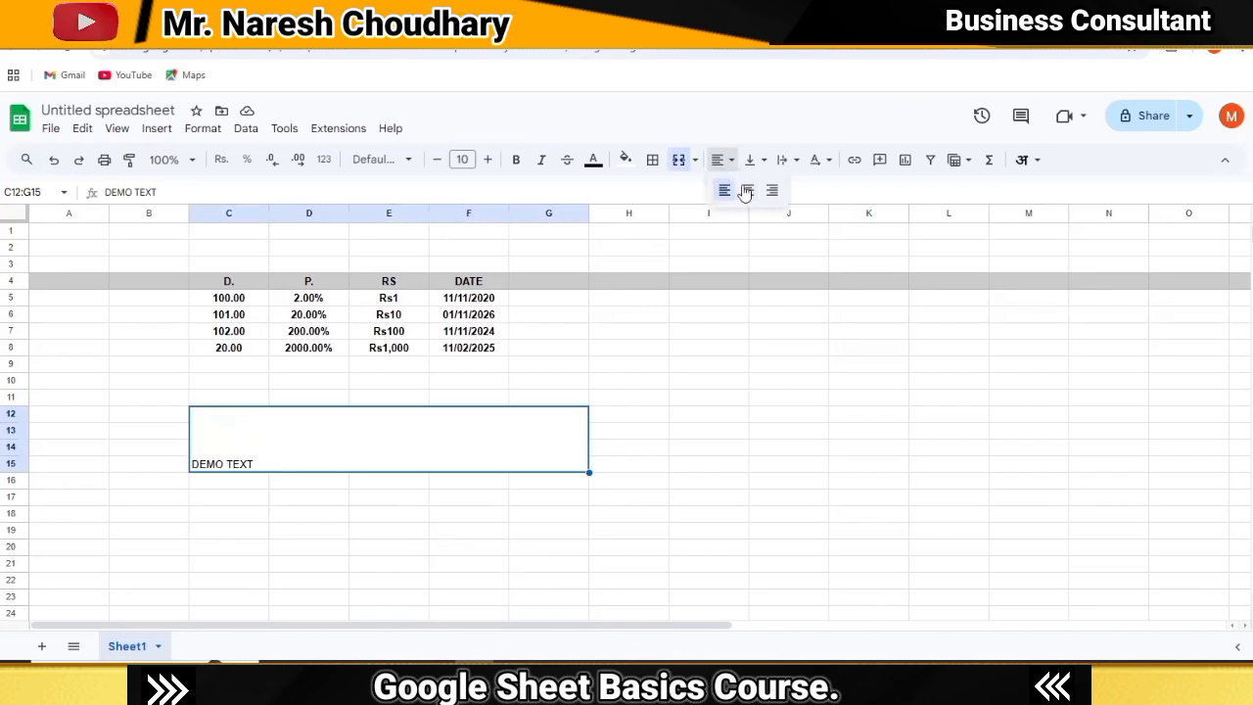
{"action": "left_click", "coordinate": [750, 189]}
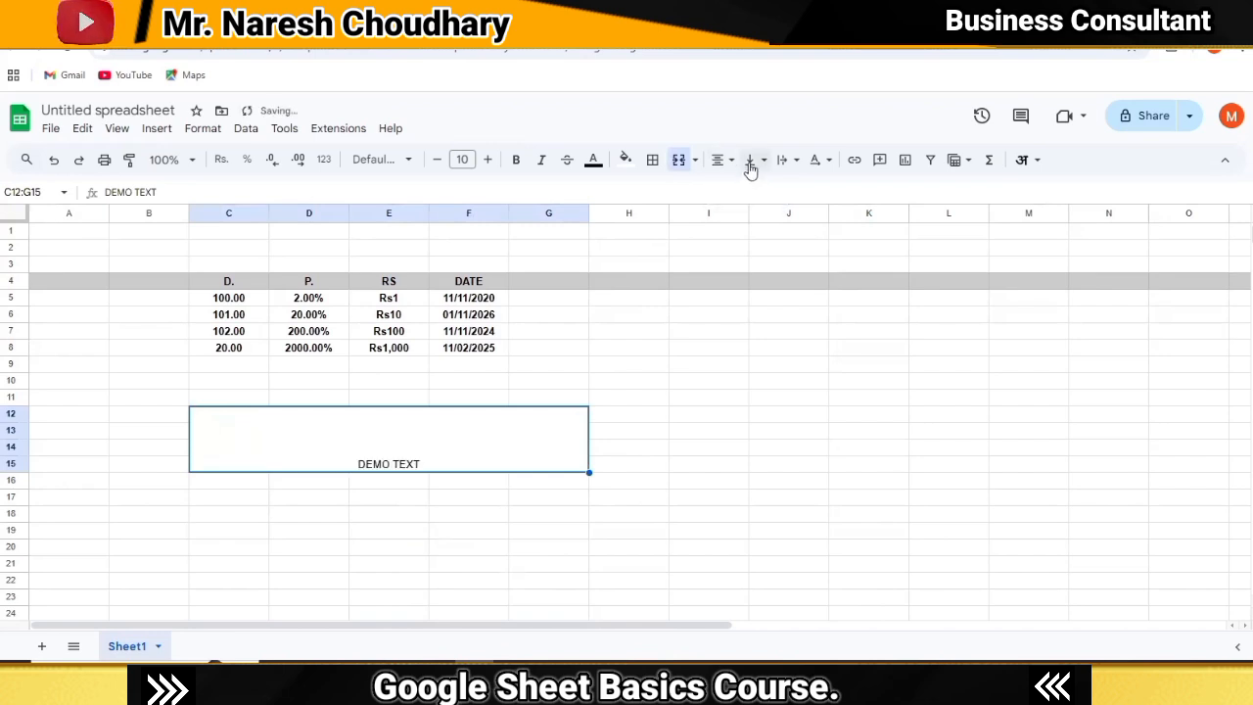
{"action": "left_click", "coordinate": [754, 160]}
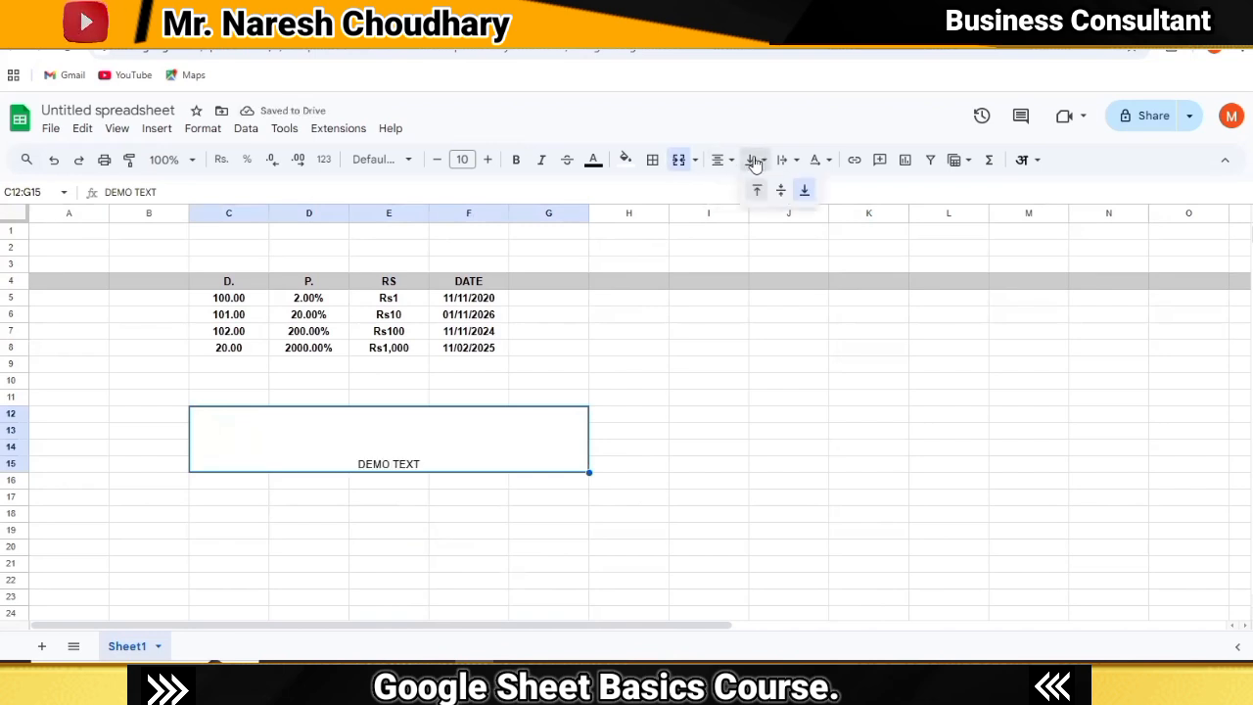
{"action": "left_click", "coordinate": [782, 193]}
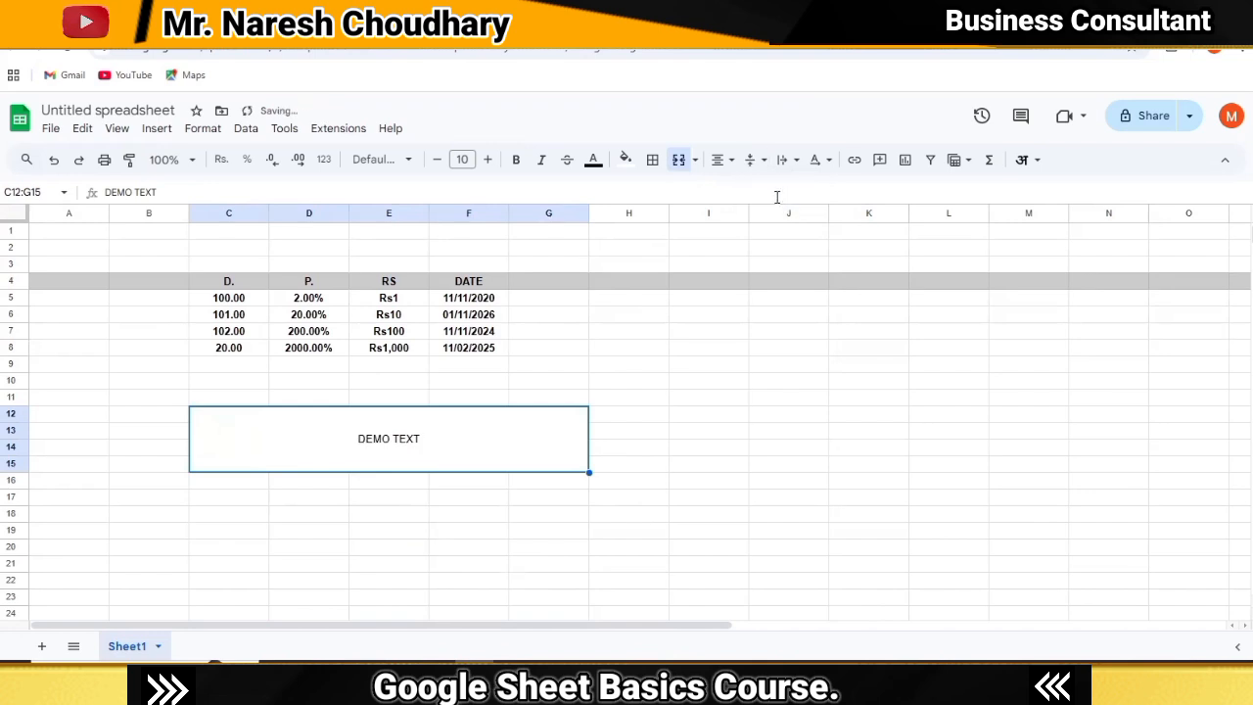
Make DEMO TEXT in the merged cell bold and set its font size to 28.
{"action": "left_click", "coordinate": [517, 162]}
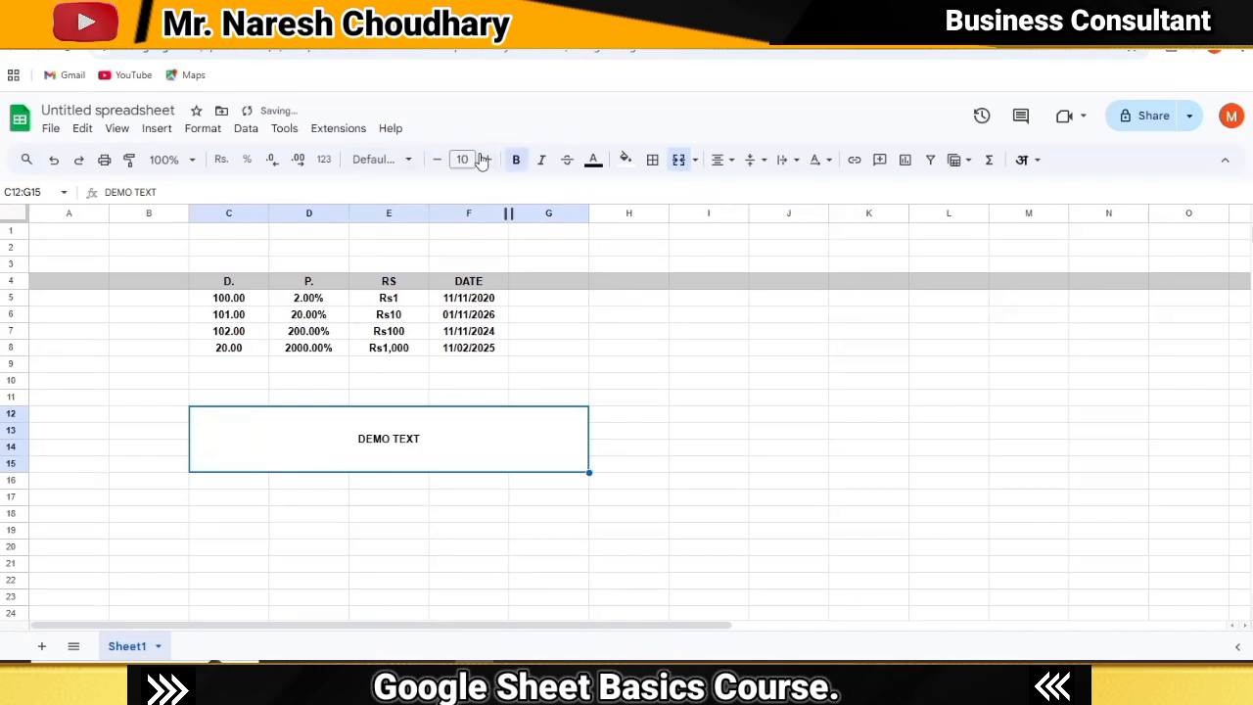
{"action": "left_click", "coordinate": [484, 160]}
{"action": "left_click", "coordinate": [485, 160]}
{"action": "left_click", "coordinate": [484, 159]}
{"action": "left_click", "coordinate": [486, 160]}
{"action": "left_click", "coordinate": [486, 161]}
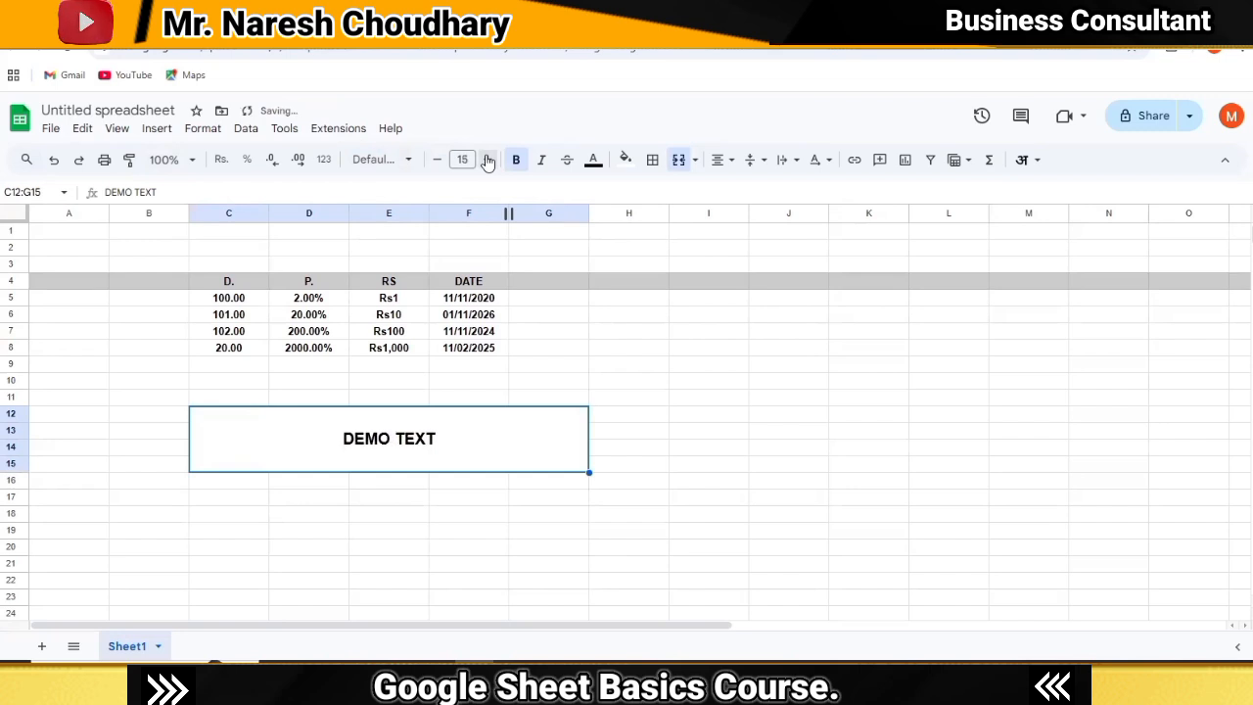
{"action": "left_click", "coordinate": [486, 160]}
{"action": "left_click", "coordinate": [486, 160]}
{"action": "left_click", "coordinate": [485, 159]}
{"action": "left_click", "coordinate": [486, 160]}
{"action": "left_click", "coordinate": [485, 160]}
{"action": "left_click", "coordinate": [484, 159]}
{"action": "left_click", "coordinate": [482, 160]}
{"action": "left_click", "coordinate": [482, 159]}
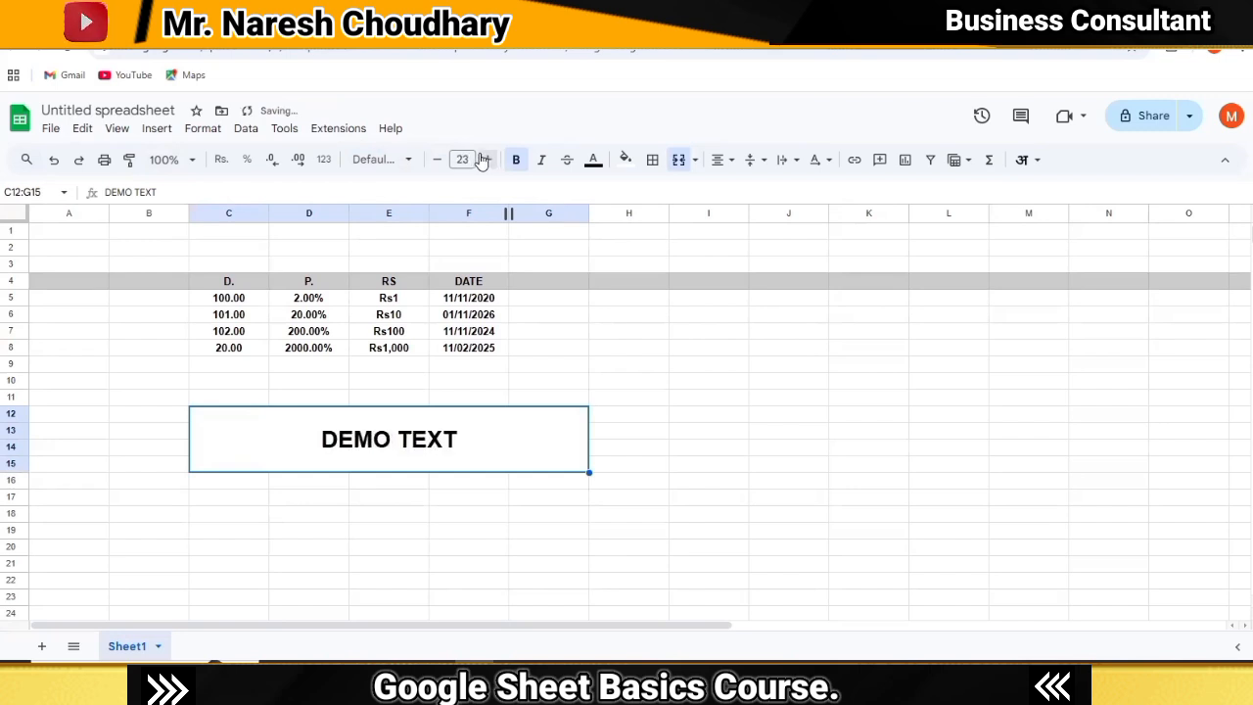
{"action": "left_click", "coordinate": [482, 160]}
{"action": "left_click", "coordinate": [482, 160]}
{"action": "left_click", "coordinate": [482, 159]}
{"action": "left_click", "coordinate": [481, 160]}
{"action": "left_click", "coordinate": [481, 159]}
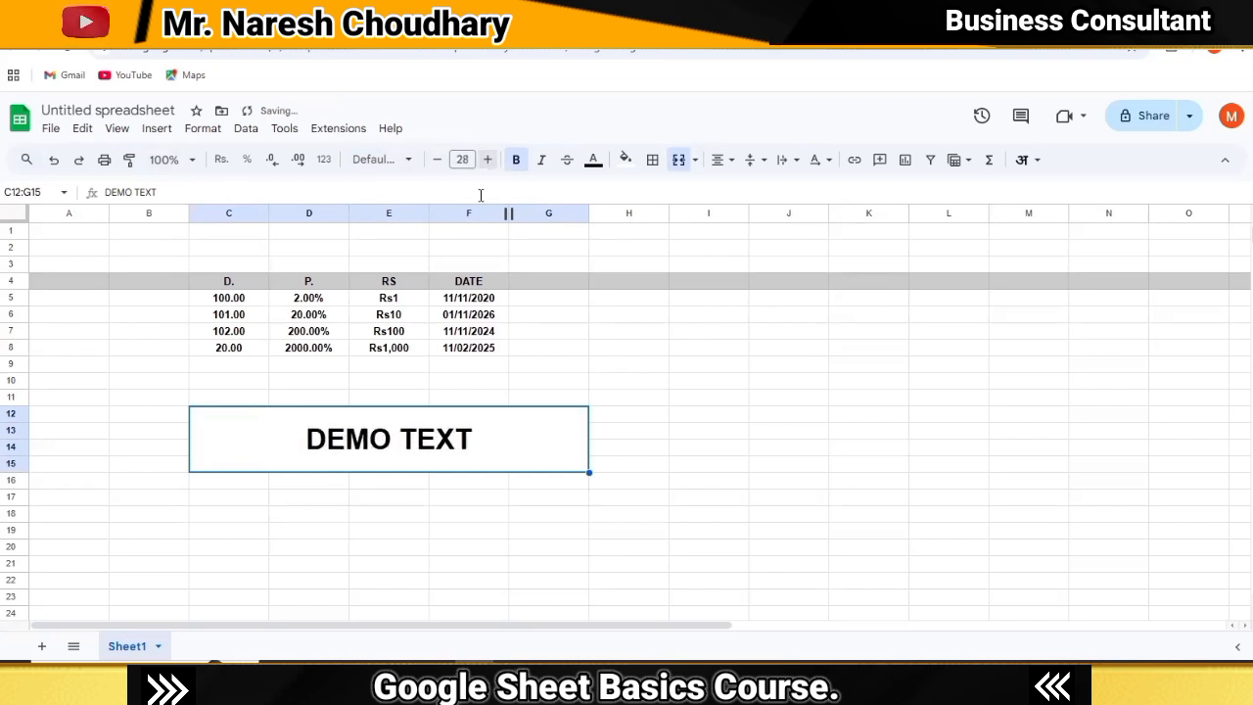
Fill the merged DEMO TEXT cell C12:G15 with a light gray background color.
{"action": "left_click", "coordinate": [626, 160]}
{"action": "left_click", "coordinate": [736, 219]}
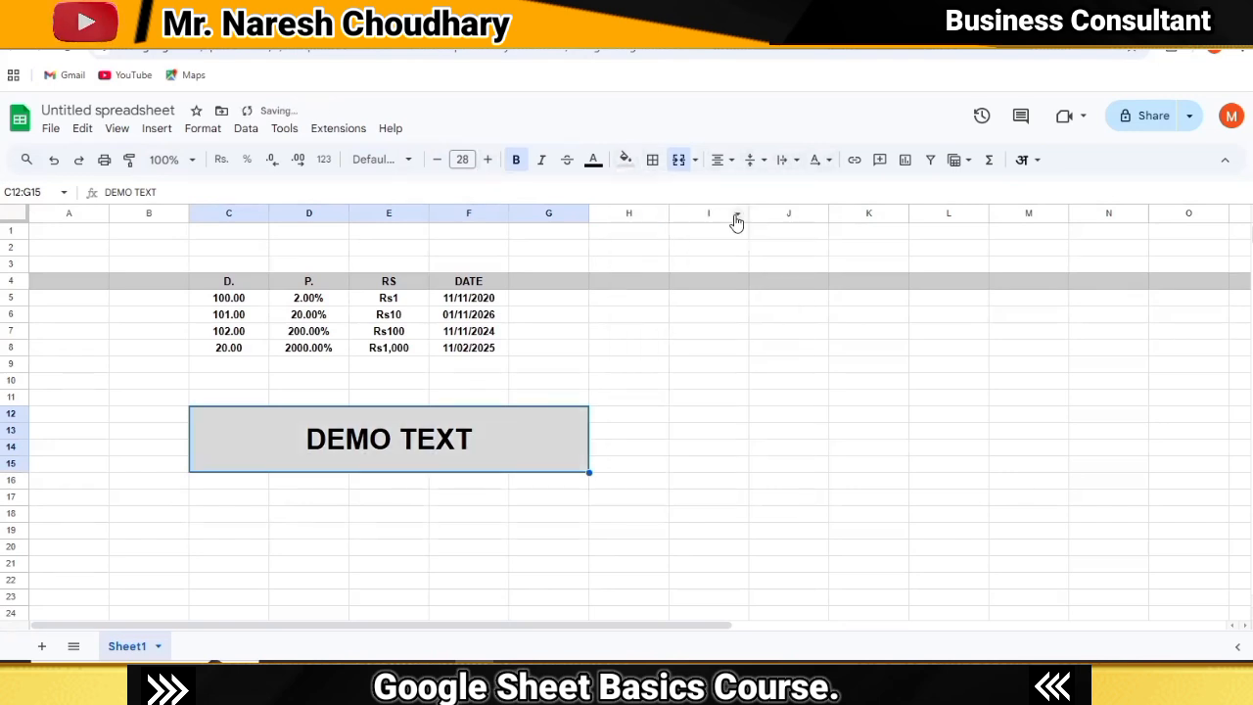
{"action": "left_click", "coordinate": [684, 384]}
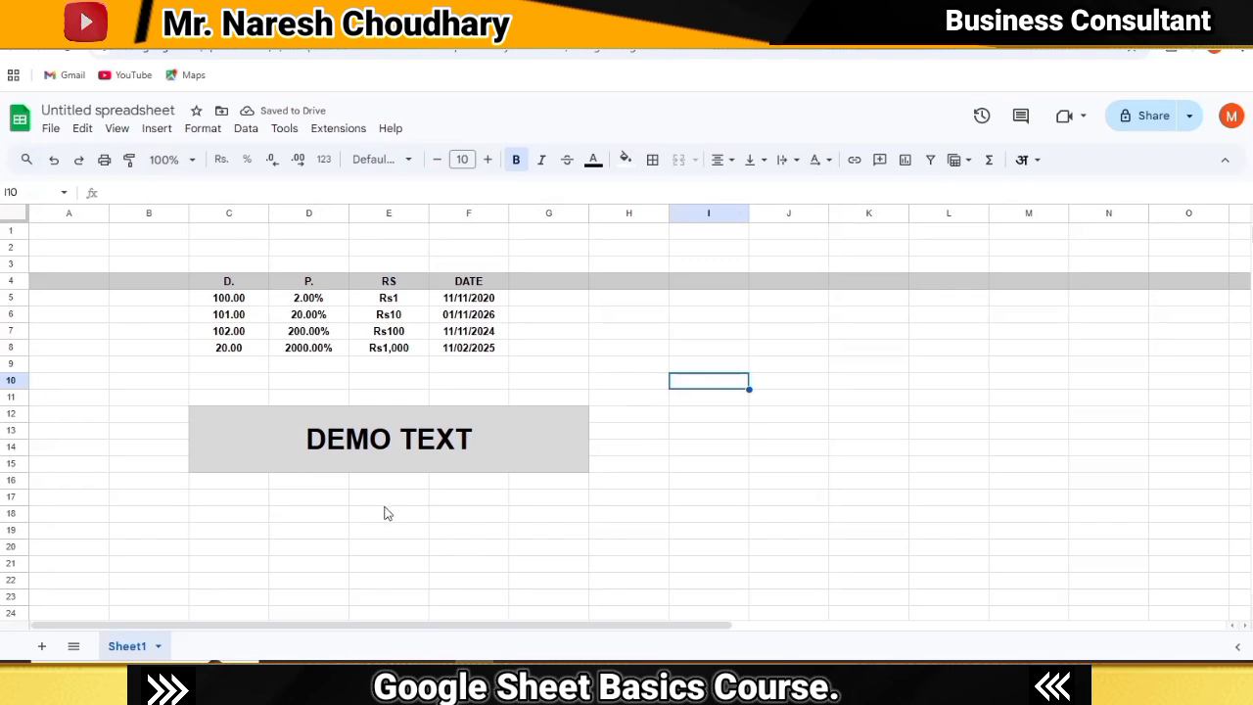
{"action": "scroll", "coordinate": [385, 532], "scroll_direction": "down", "scroll_amount": 2}
{"action": "scroll", "coordinate": [388, 532], "scroll_direction": "up", "scroll_amount": 2}
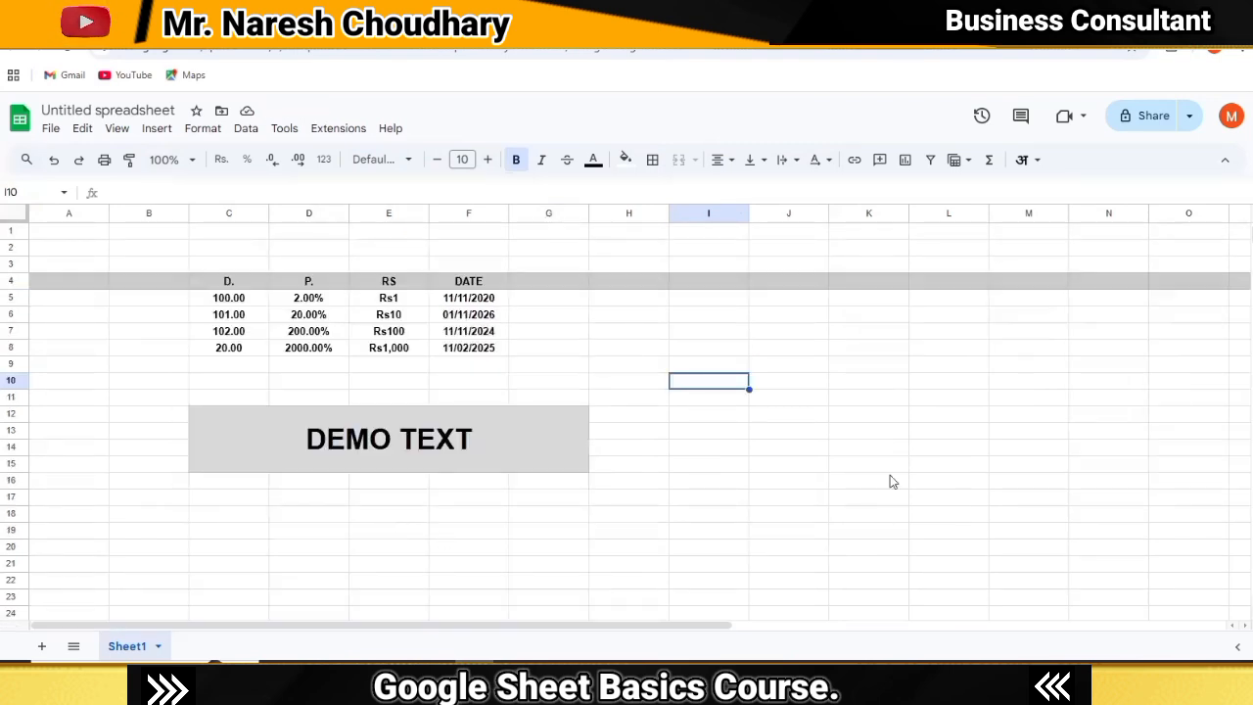
{"action": "left_click", "coordinate": [725, 355]}
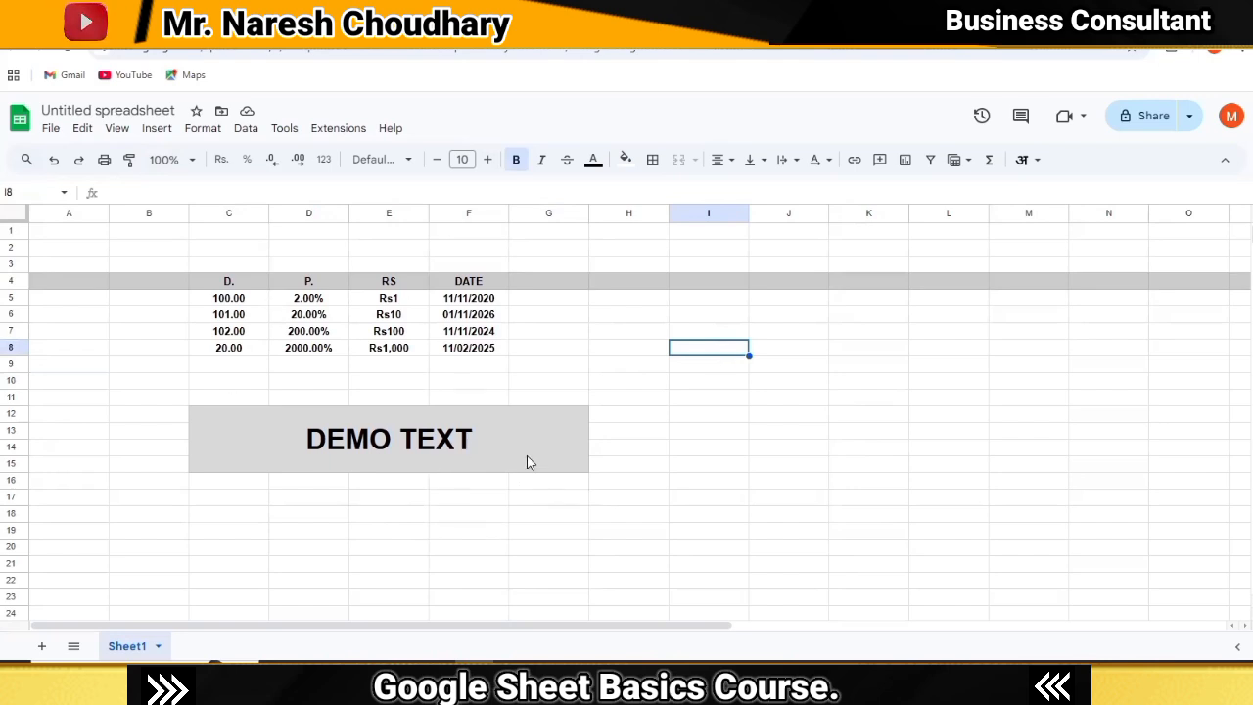
Enter the text DEMO DEMO DEMO in cell F18 below the merged block.
{"action": "left_click", "coordinate": [468, 513]}
{"action": "type", "text": "DEMO DE"}
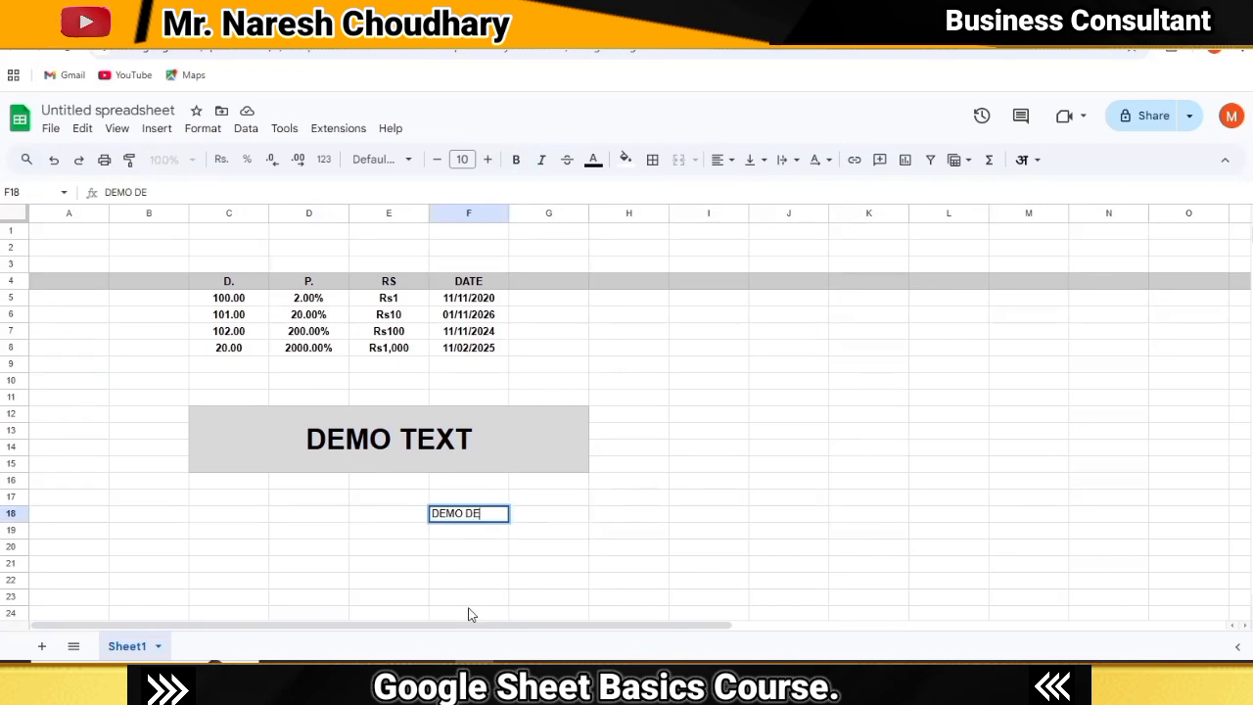
{"action": "type", "text": "MO DEMO"}
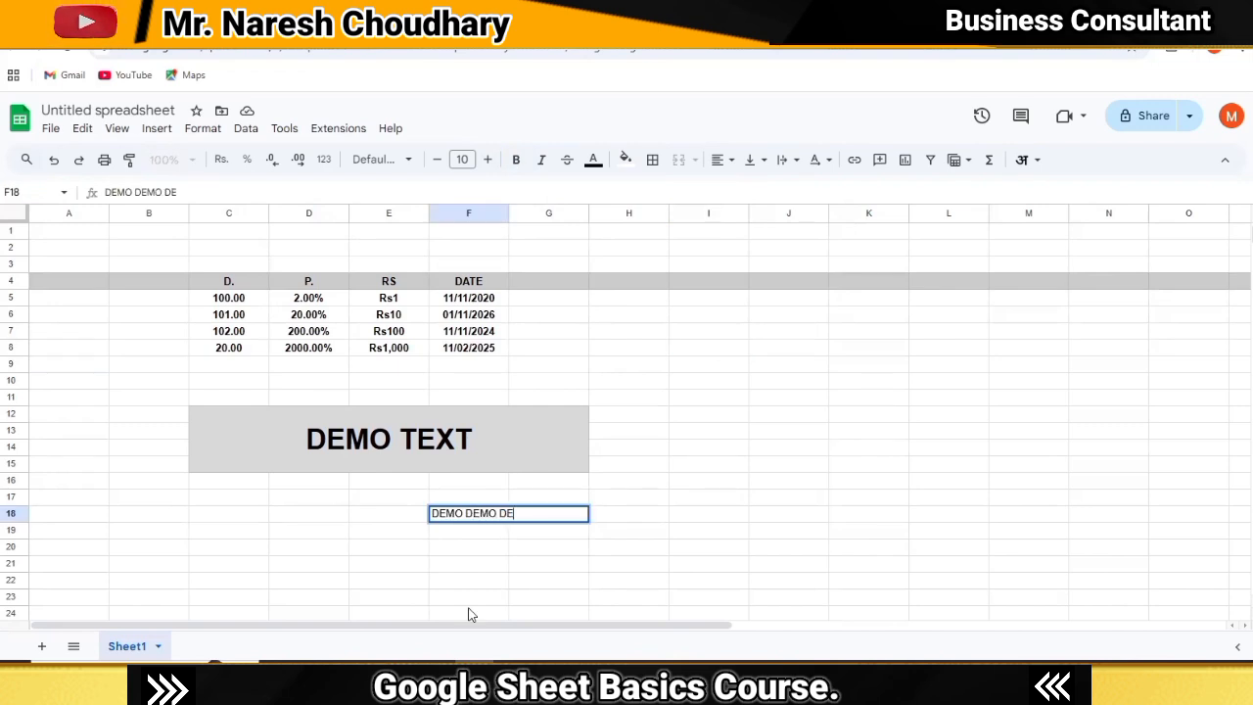
{"action": "key", "text": "Return"}
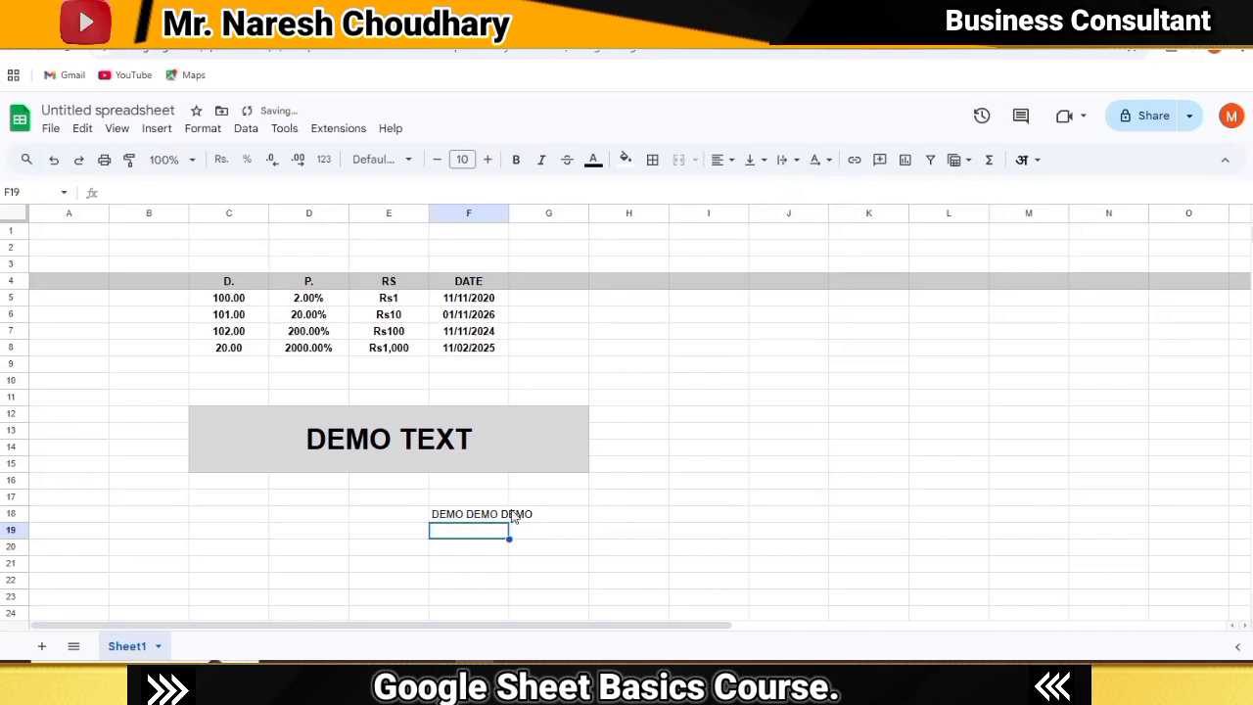
Set the text wrapping of cell F18, containing DEMO DEMO DEMO, to Wrap.
{"action": "left_click_drag", "start_coordinate": [476, 502], "coordinate": [475, 511]}
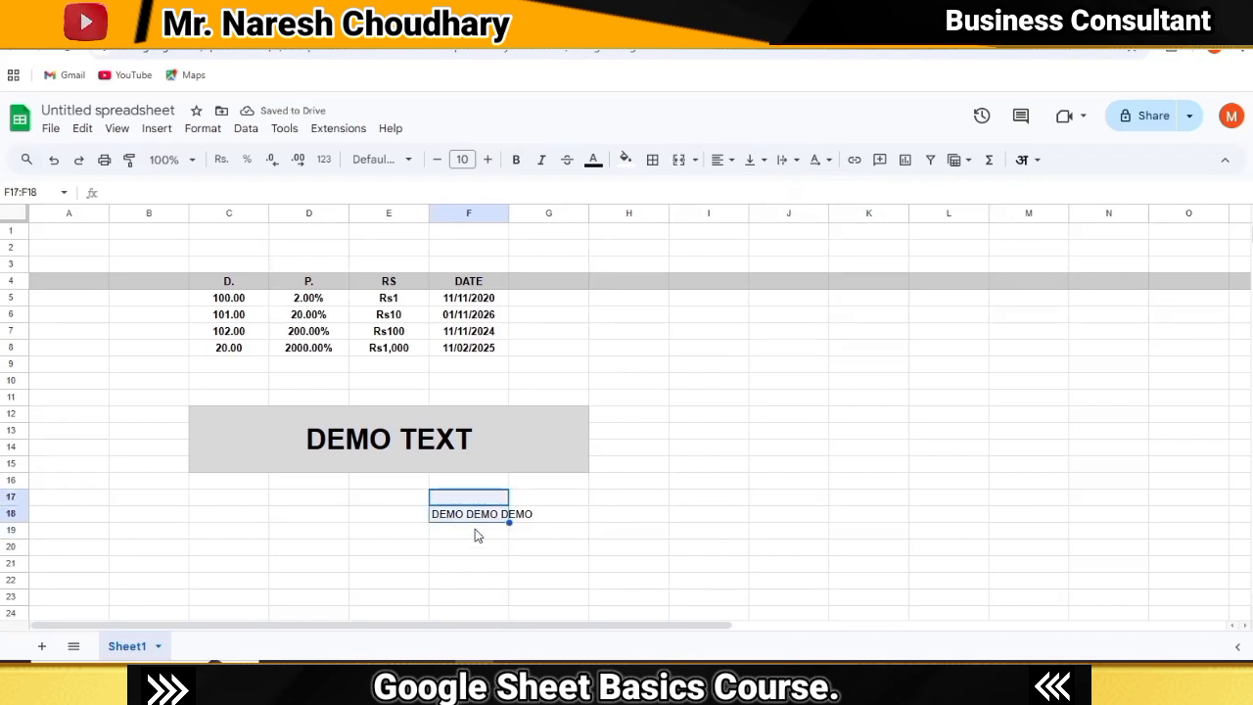
{"action": "left_click", "coordinate": [474, 529]}
{"action": "left_click", "coordinate": [474, 514]}
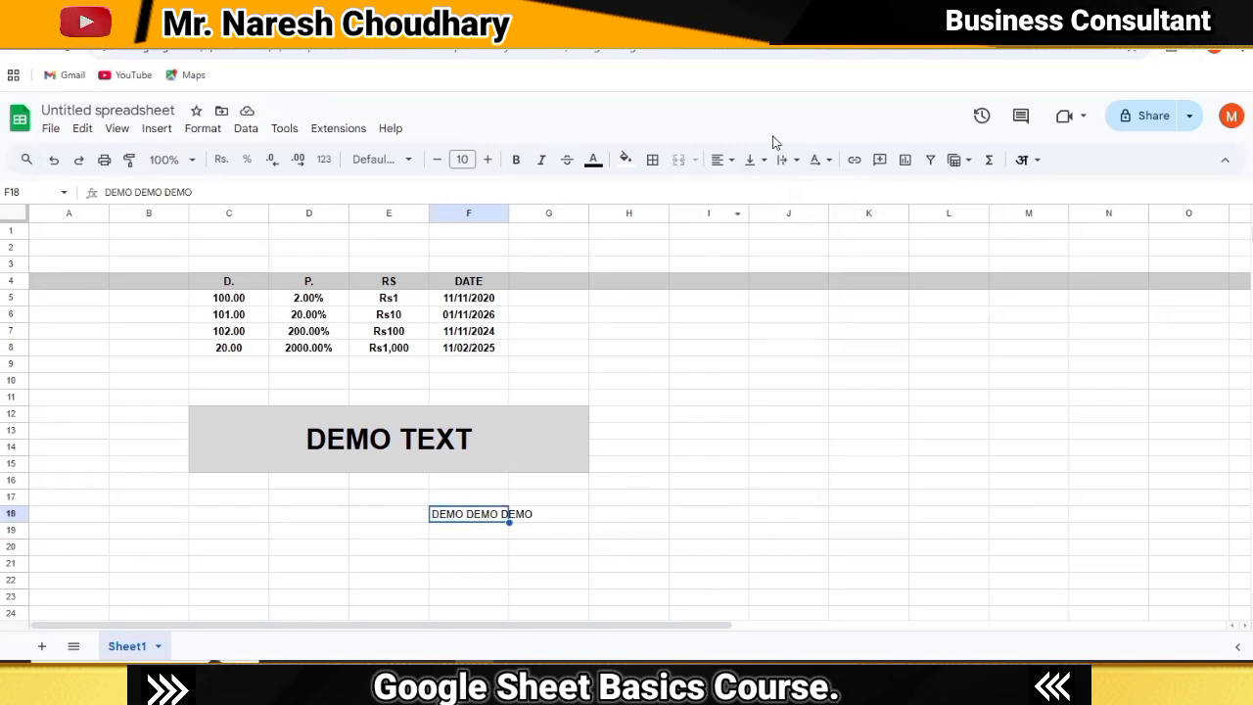
{"action": "left_click", "coordinate": [788, 159]}
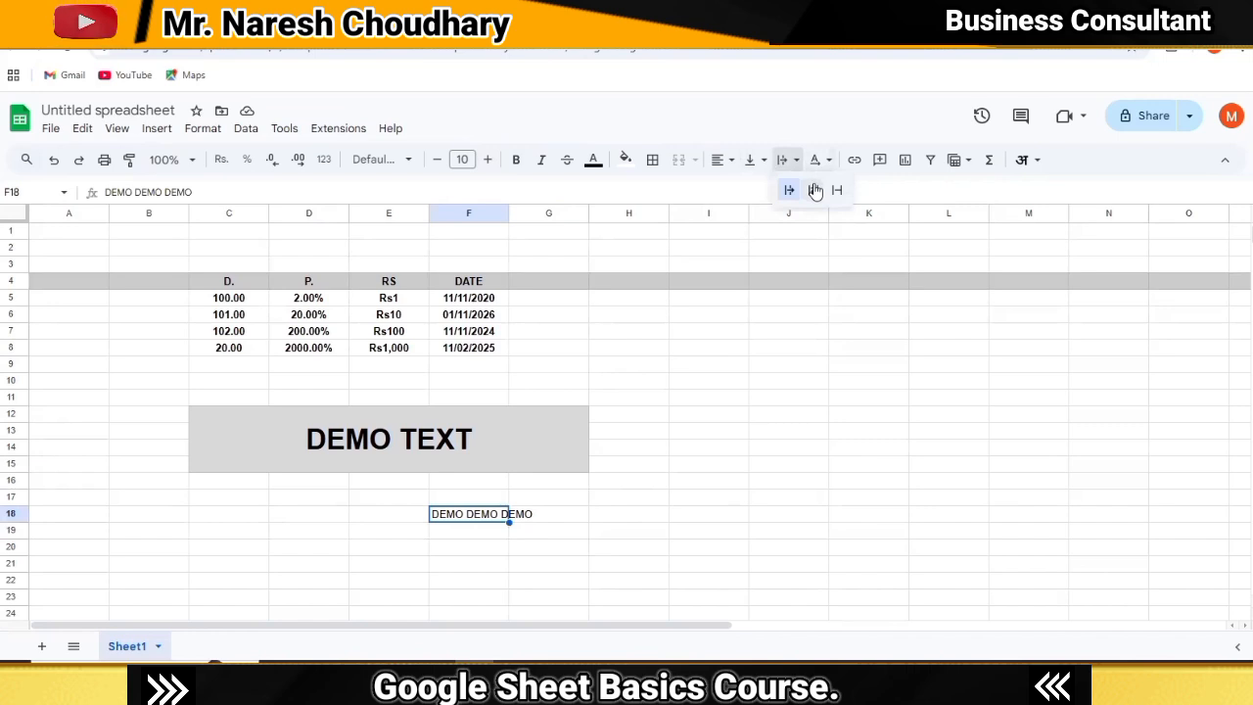
{"action": "left_click", "coordinate": [816, 190]}
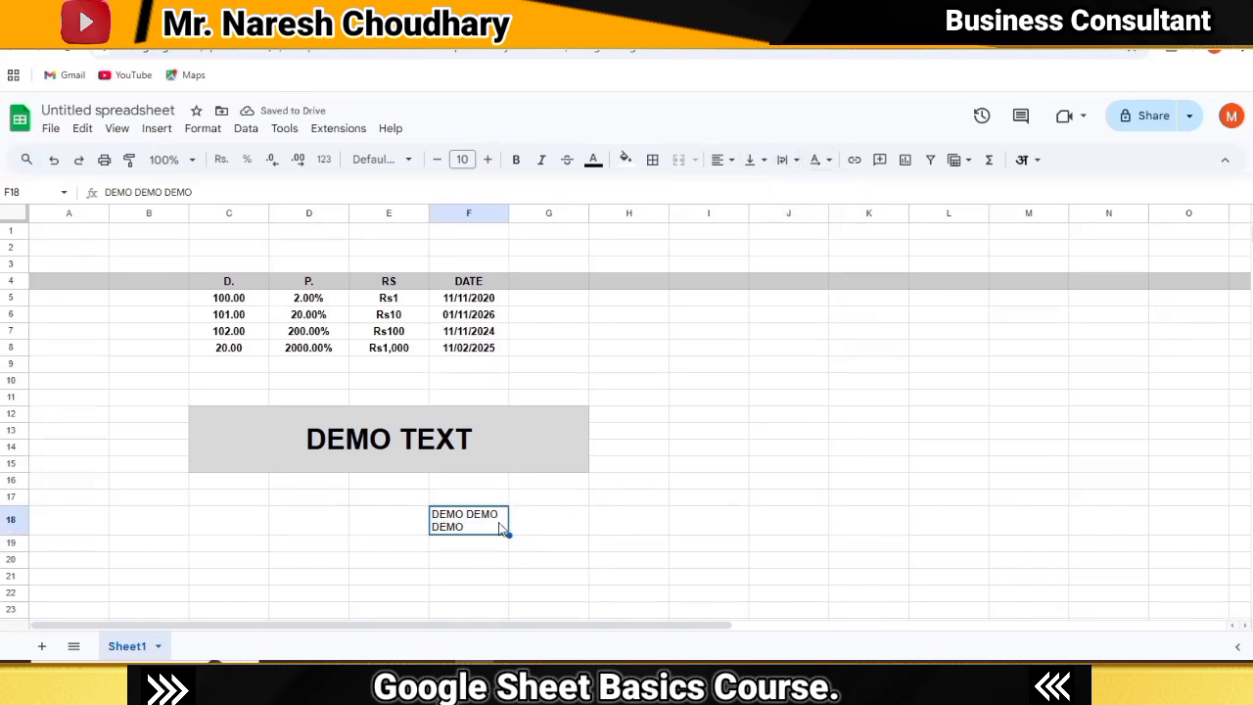
Set the text wrapping of the DEMO DEMO DEMO cell F18 to Clip.
{"action": "left_click", "coordinate": [783, 159]}
{"action": "left_click", "coordinate": [837, 191]}
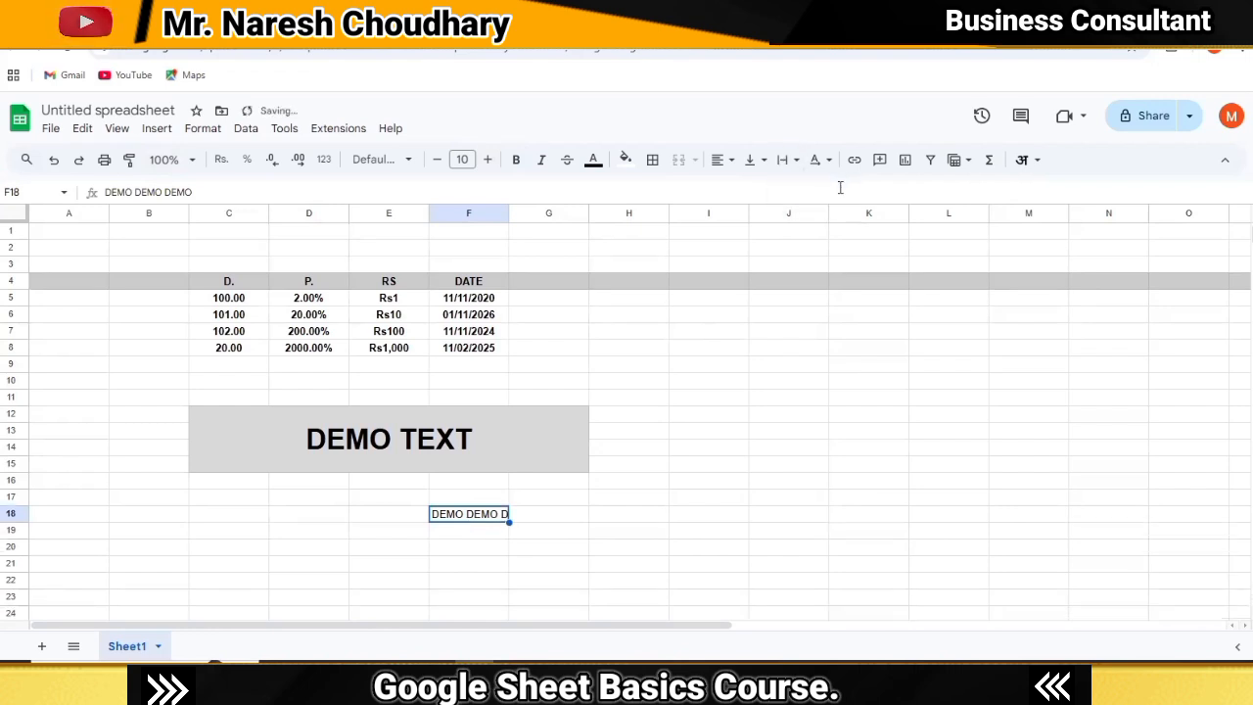
{"action": "left_click", "coordinate": [467, 537]}
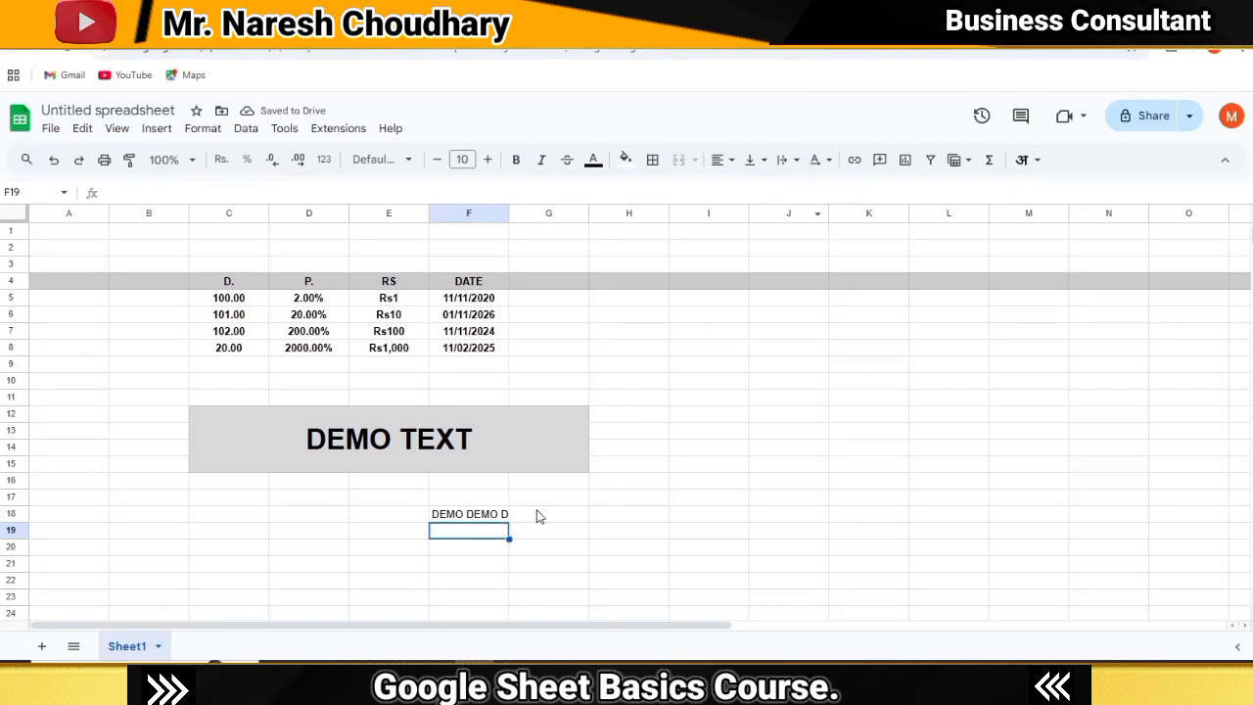
{"action": "left_click_drag", "start_coordinate": [443, 514], "coordinate": [498, 505]}
{"action": "left_click", "coordinate": [482, 536]}
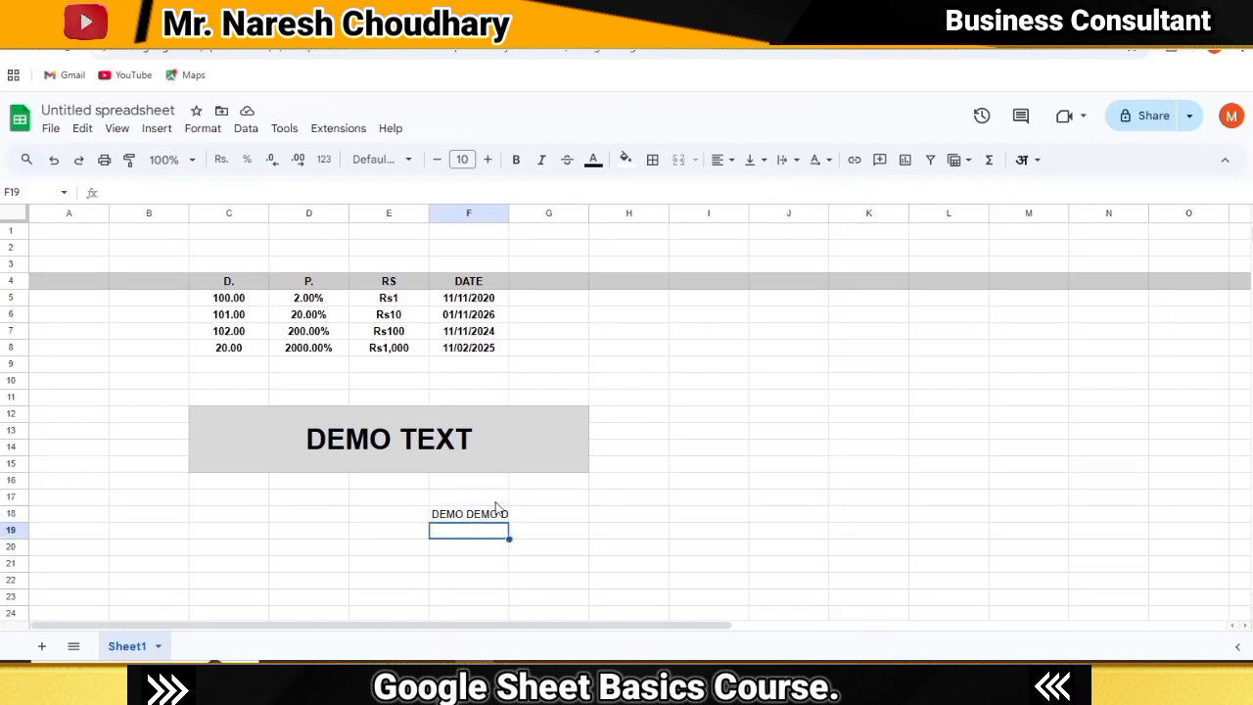
Start a conditional formatting rule for range I8:J12 with the condition Is empty.
{"action": "left_click", "coordinate": [806, 354]}
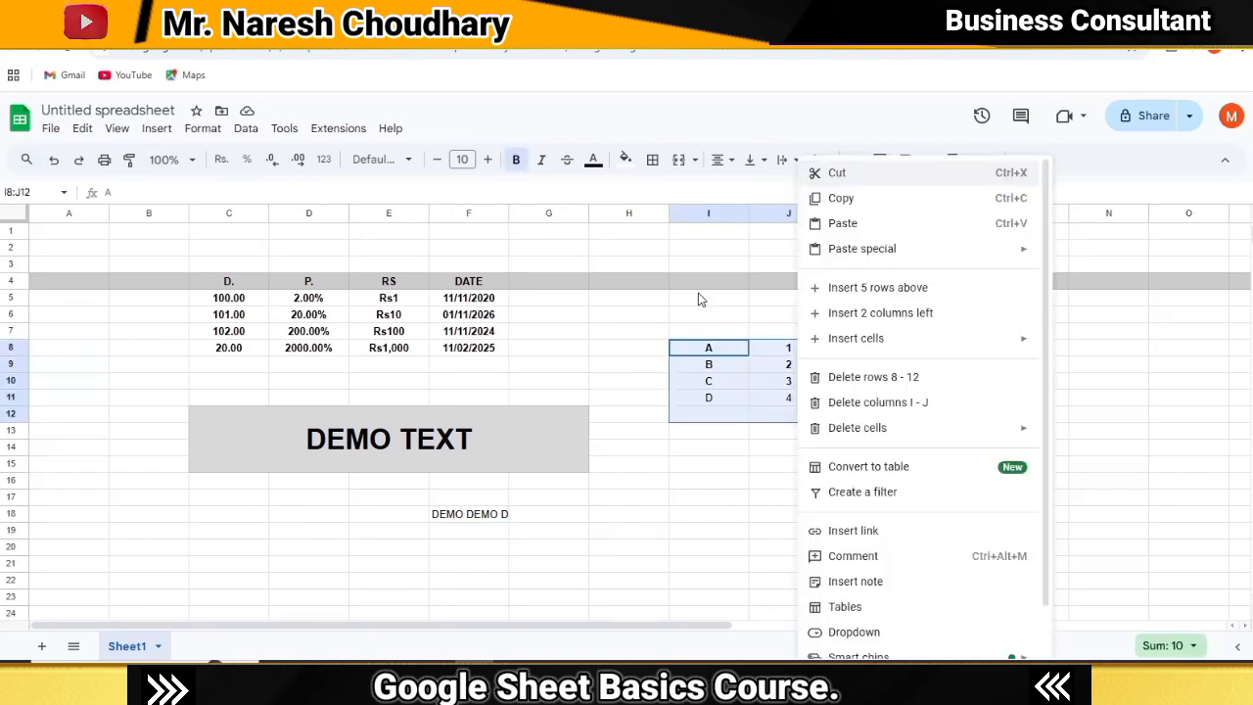
{"action": "left_click", "coordinate": [699, 296]}
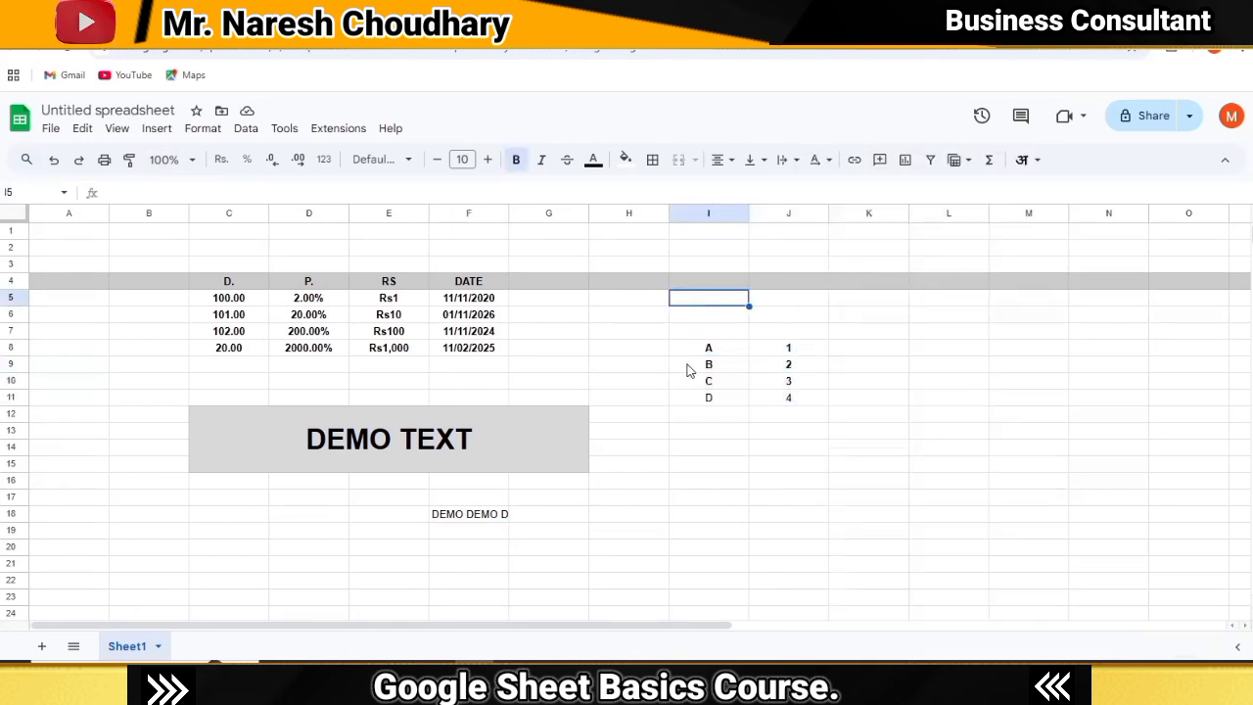
{"action": "left_click_drag", "start_coordinate": [674, 351], "coordinate": [763, 398]}
{"action": "left_click", "coordinate": [207, 129]}
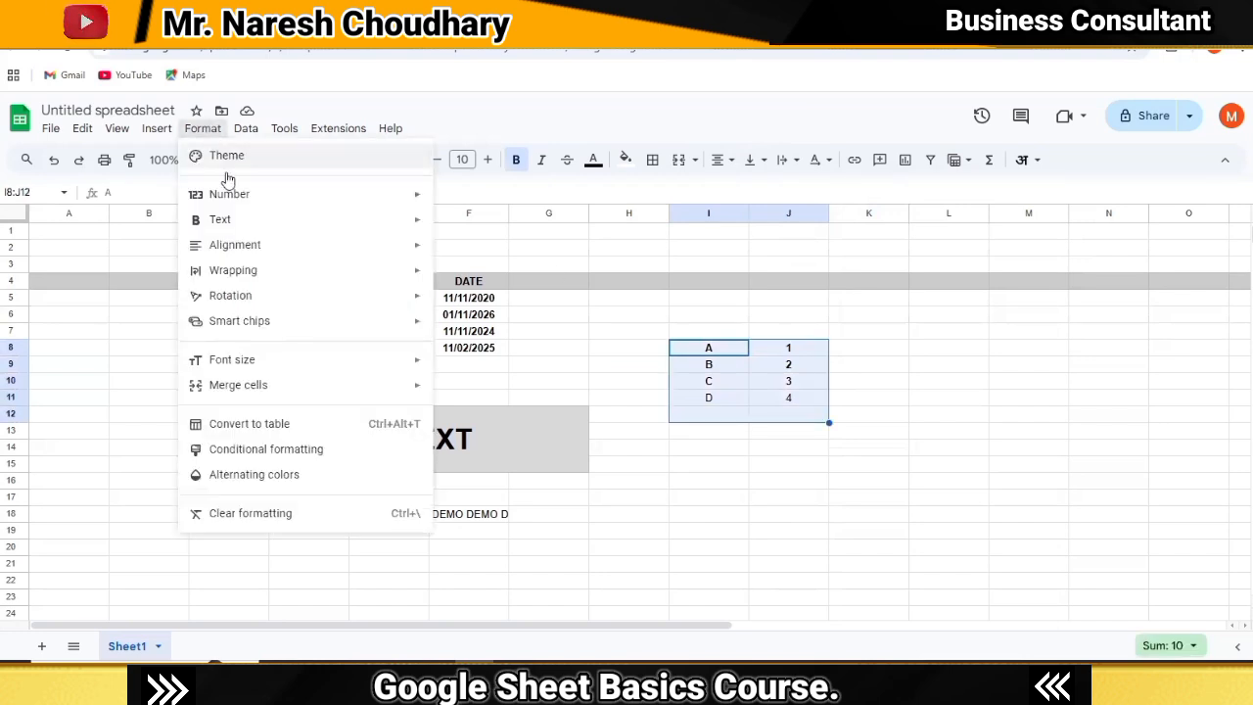
{"action": "left_click", "coordinate": [259, 448]}
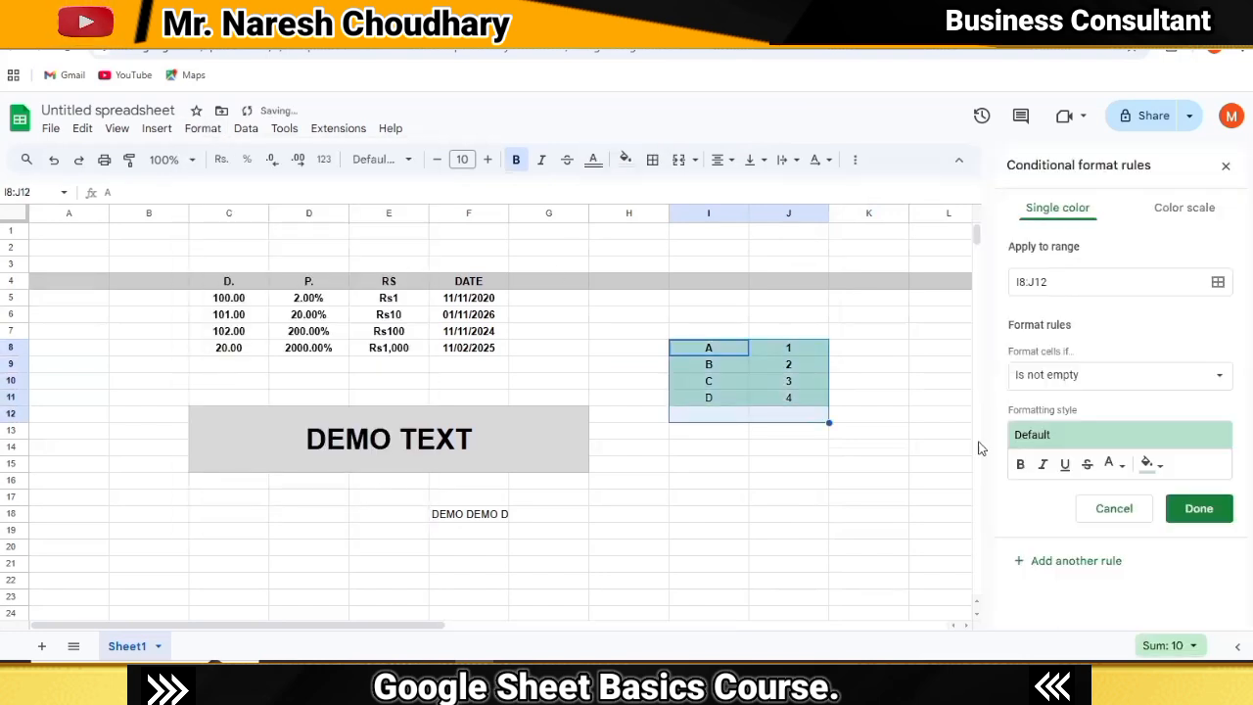
{"action": "left_click", "coordinate": [1116, 375]}
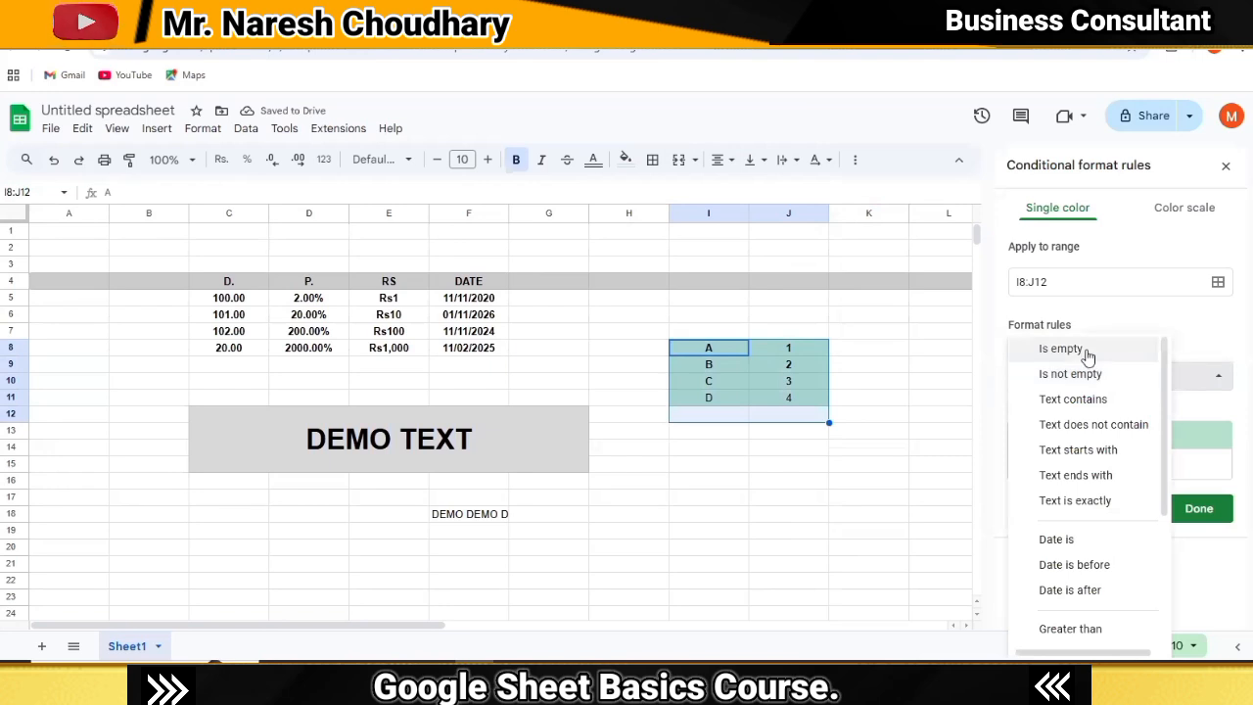
{"action": "left_click", "coordinate": [1085, 352]}
Give the empty-cell rule a red fill color and save the rule.
{"action": "left_click", "coordinate": [1150, 464]}
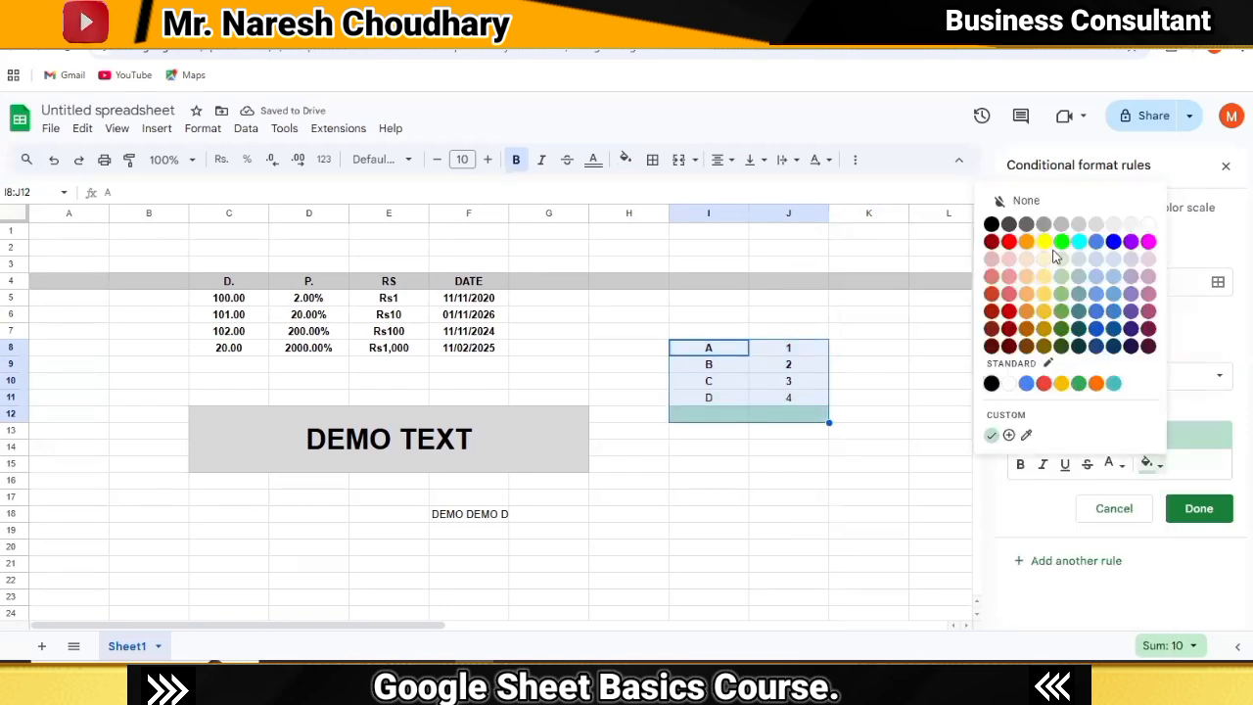
{"action": "left_click", "coordinate": [1010, 241]}
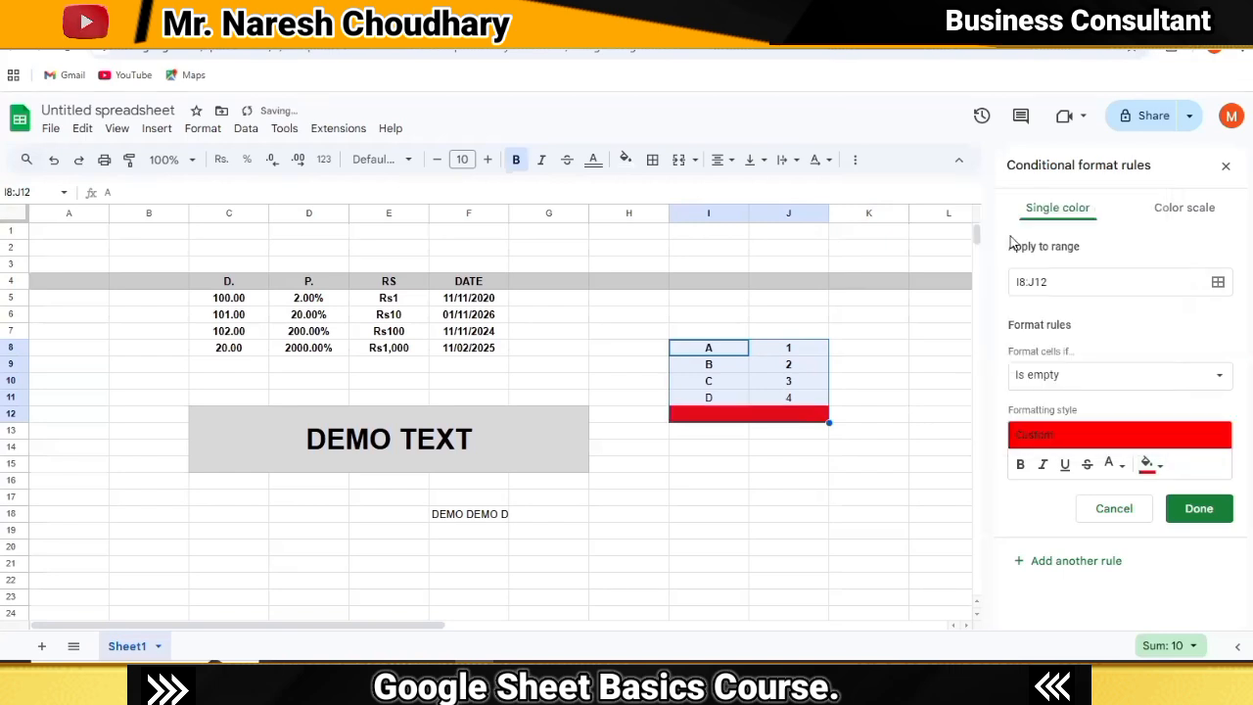
{"action": "left_click", "coordinate": [790, 449]}
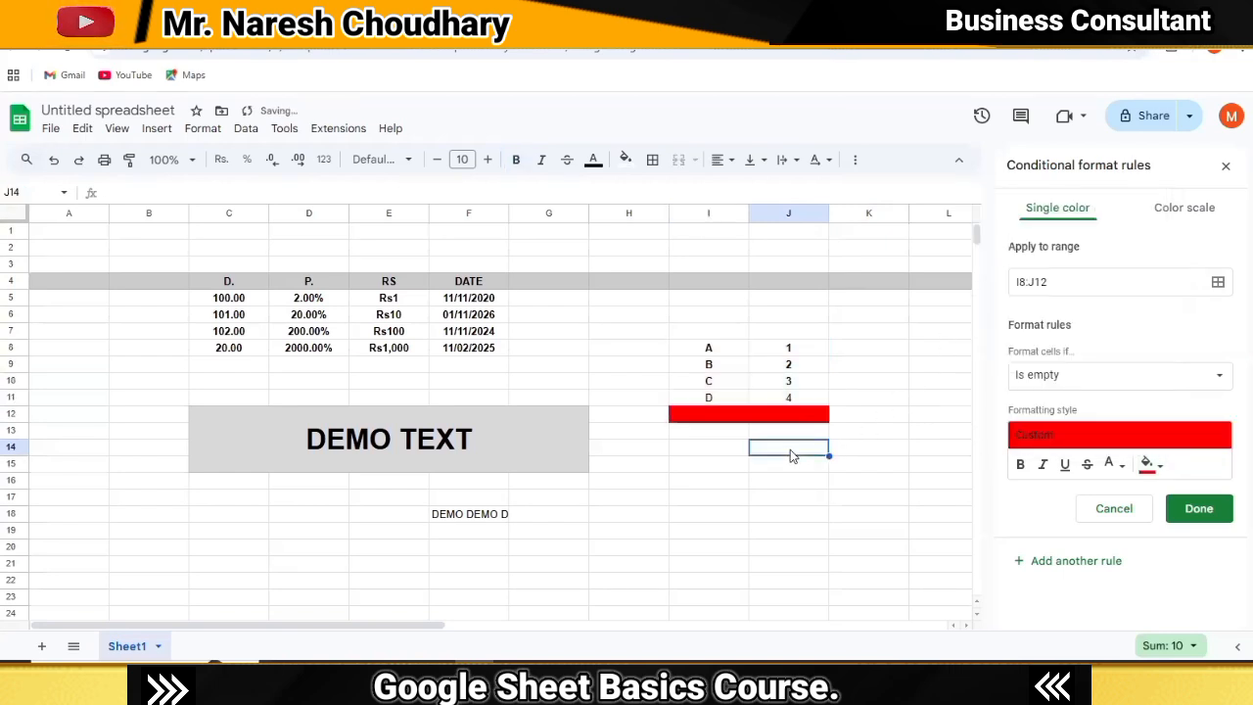
{"action": "left_click", "coordinate": [1200, 509]}
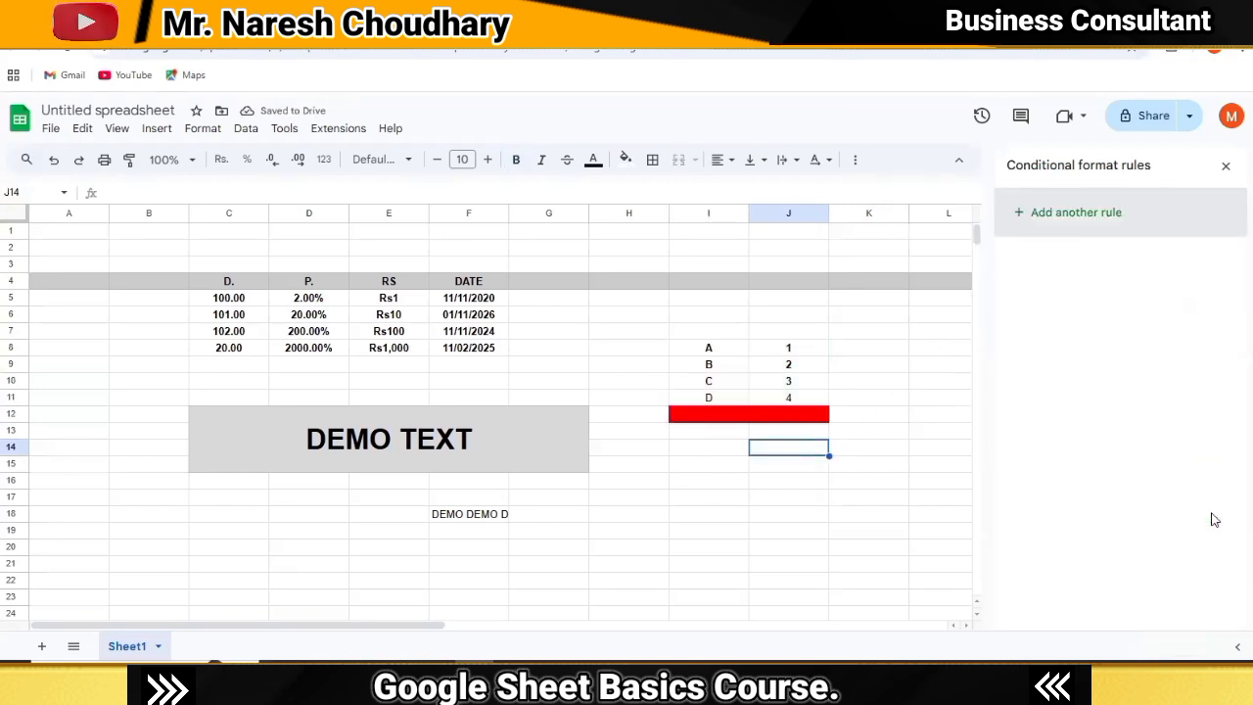
Fill the empty red cells of the small table with 5 in J12 and E in I12.
{"action": "left_click", "coordinate": [783, 419]}
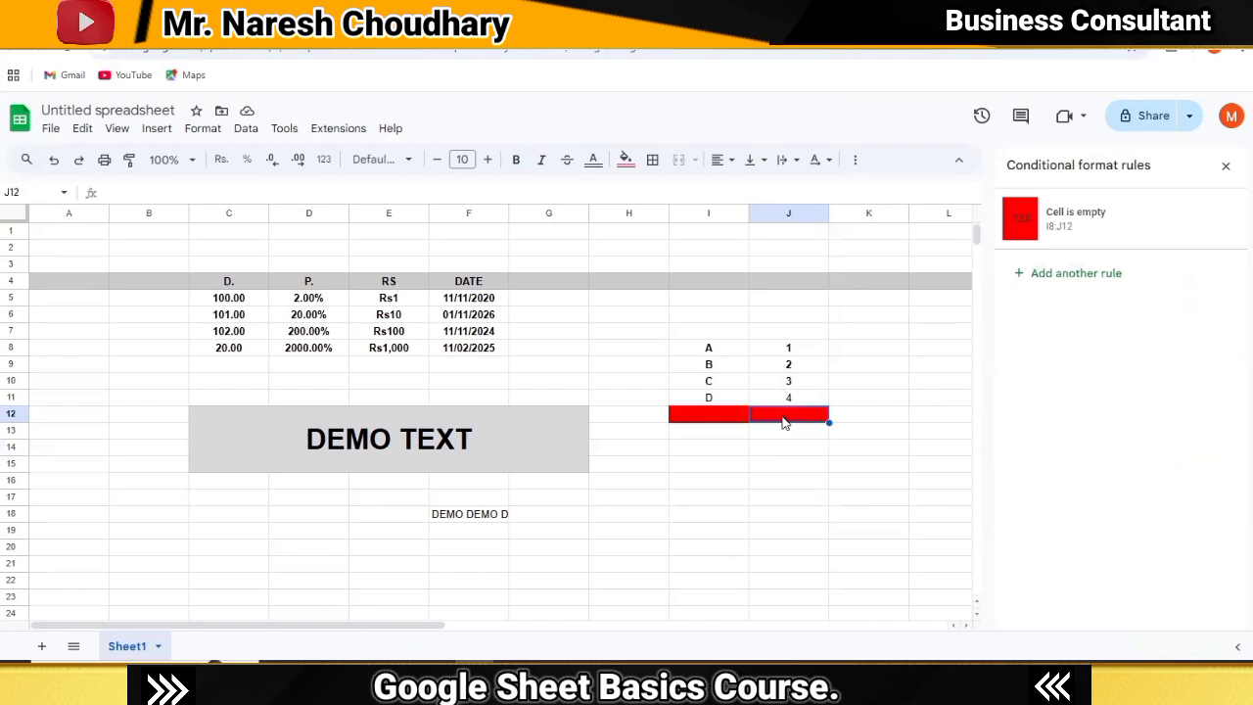
{"action": "type", "text": "5"}
{"action": "key", "text": "Return"}
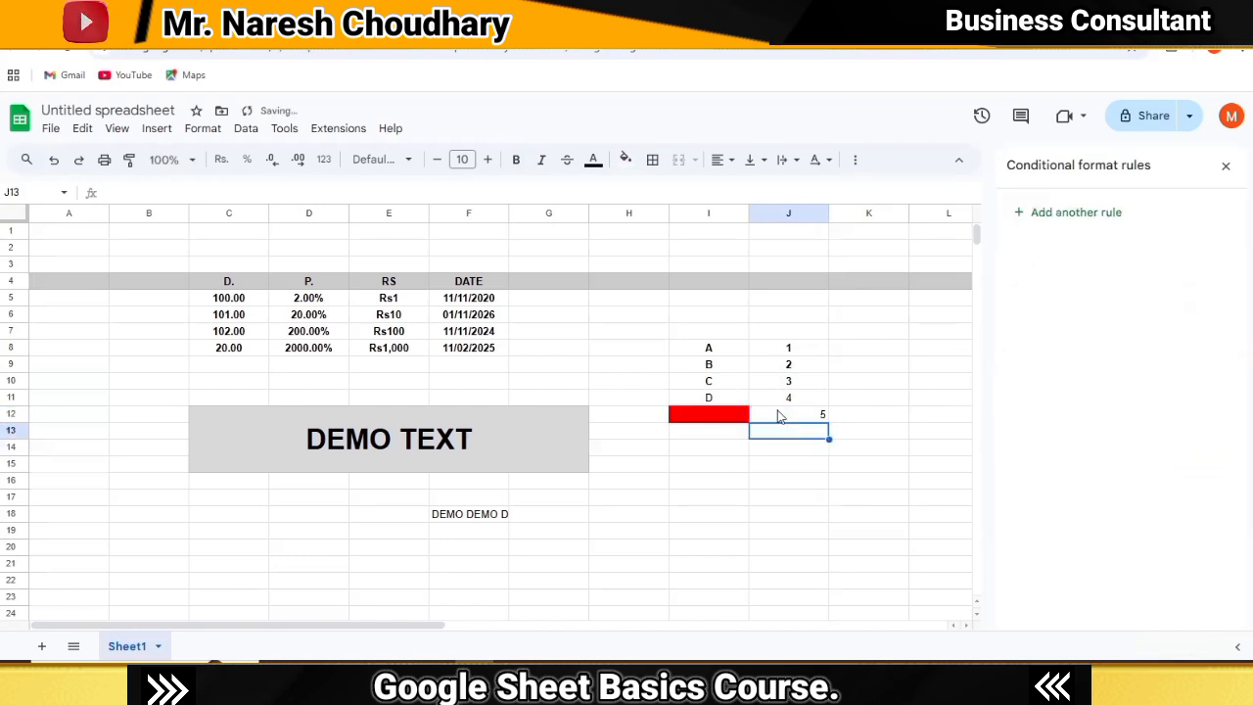
{"action": "left_click", "coordinate": [701, 419]}
{"action": "type", "text": "E"}
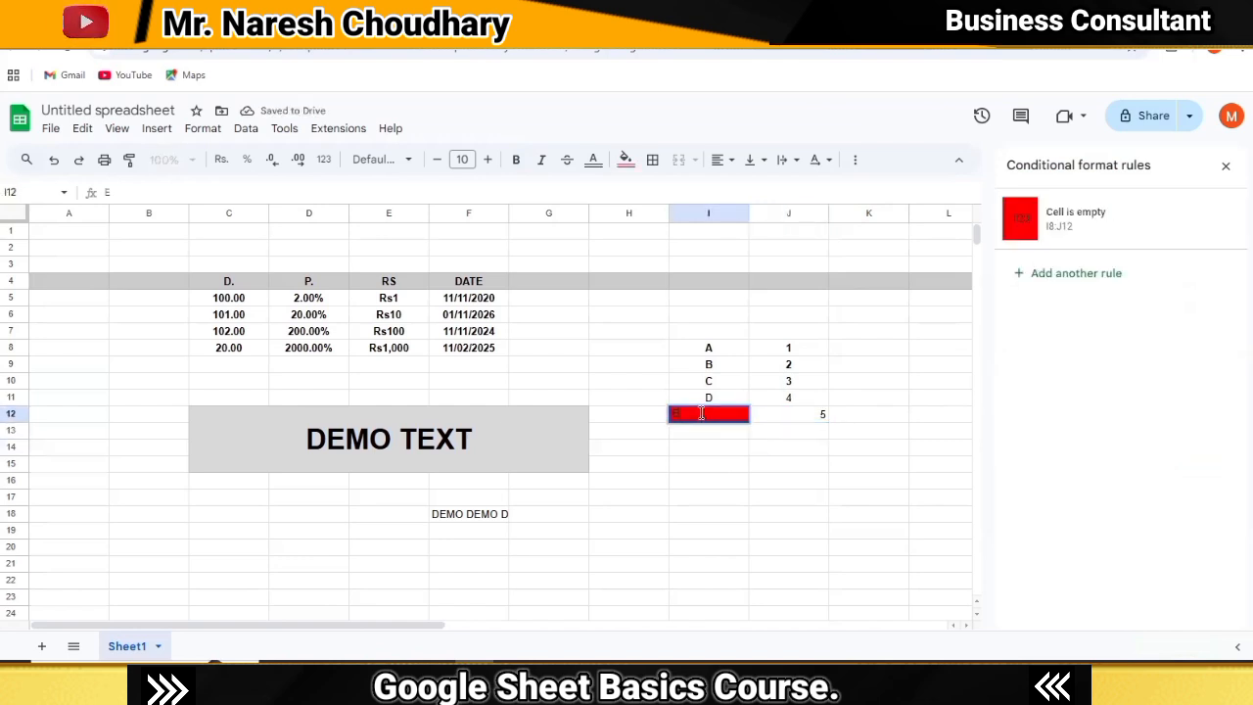
{"action": "key", "text": "Return"}
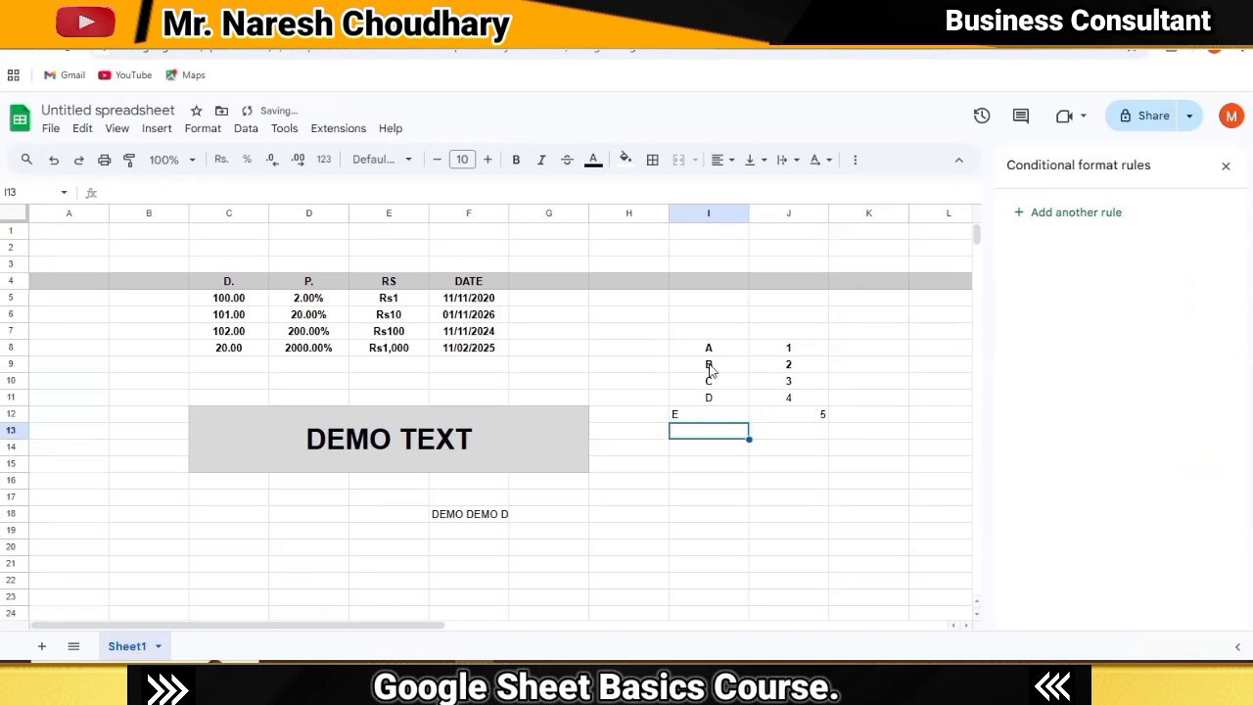
Clear cells I9 and J11 in the small table to test the empty-cell rule.
{"action": "left_click", "coordinate": [712, 369]}
{"action": "key", "text": "Delete"}
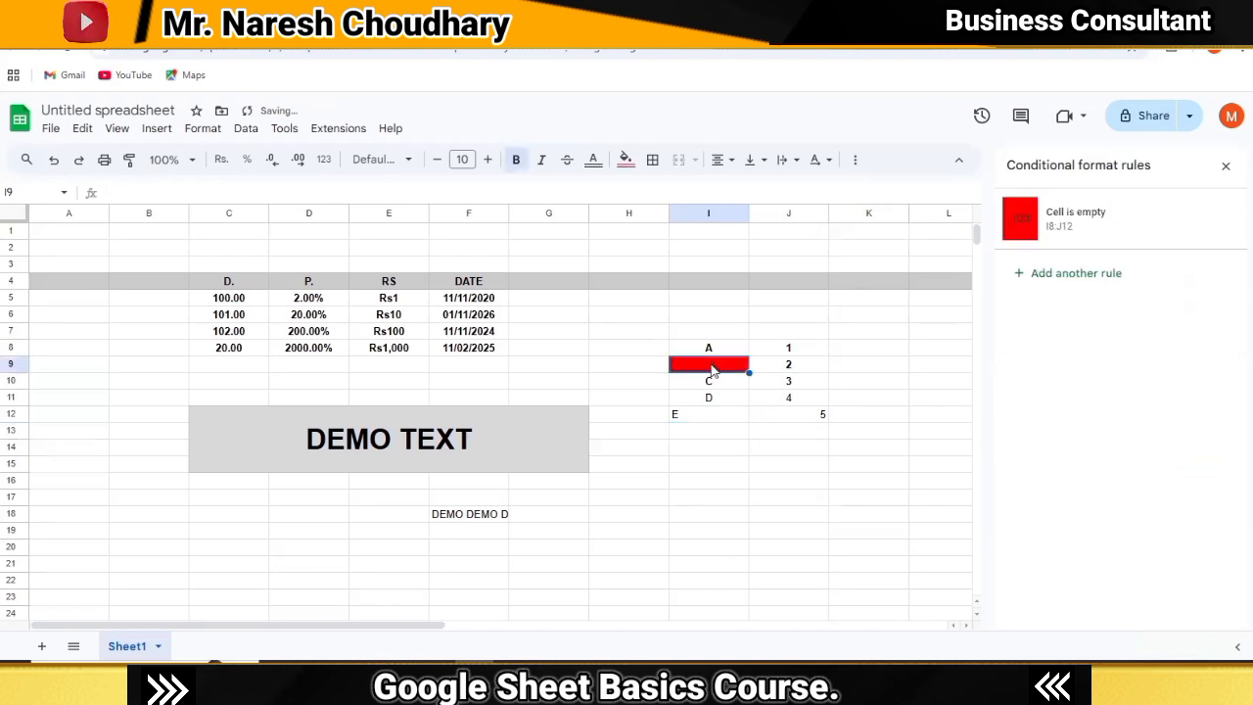
{"action": "left_click", "coordinate": [784, 397]}
{"action": "key", "text": "Delete"}
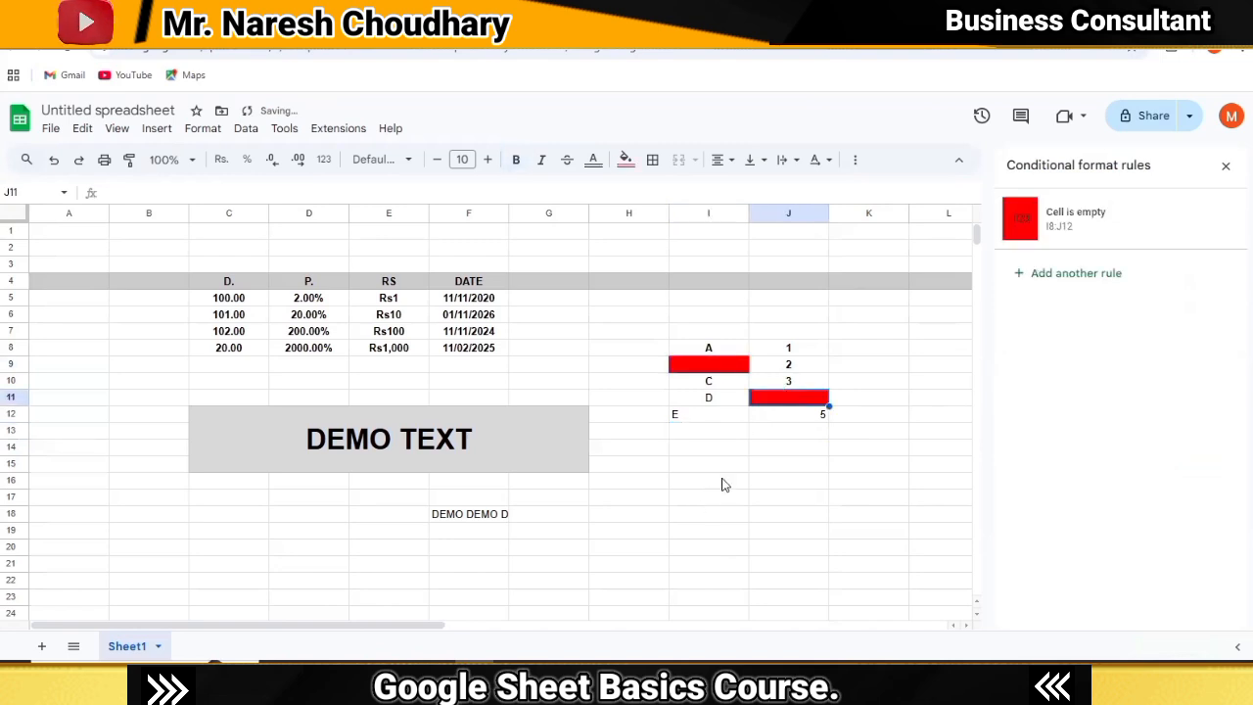
{"action": "left_click", "coordinate": [718, 436]}
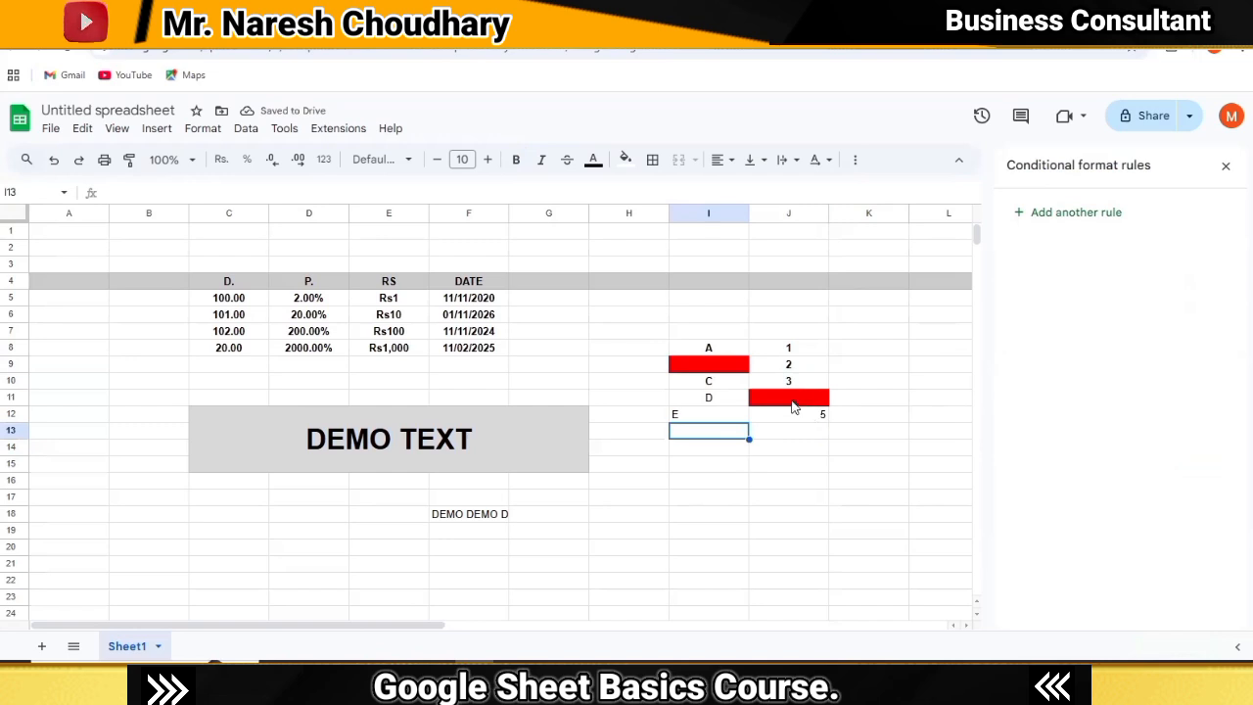
Delete the contents of range I6:J15, including the whole letter and number table.
{"action": "left_click_drag", "start_coordinate": [756, 316], "coordinate": [682, 472]}
{"action": "key", "text": "Delete"}
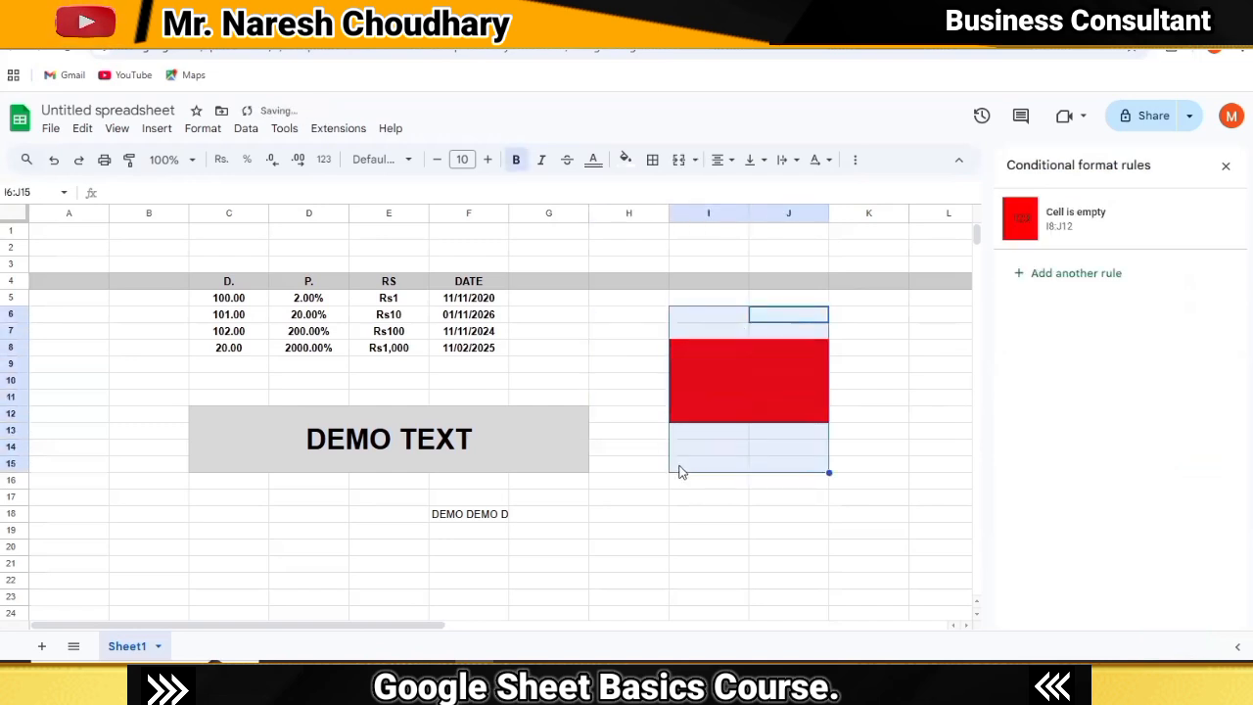
{"action": "left_click", "coordinate": [713, 532]}
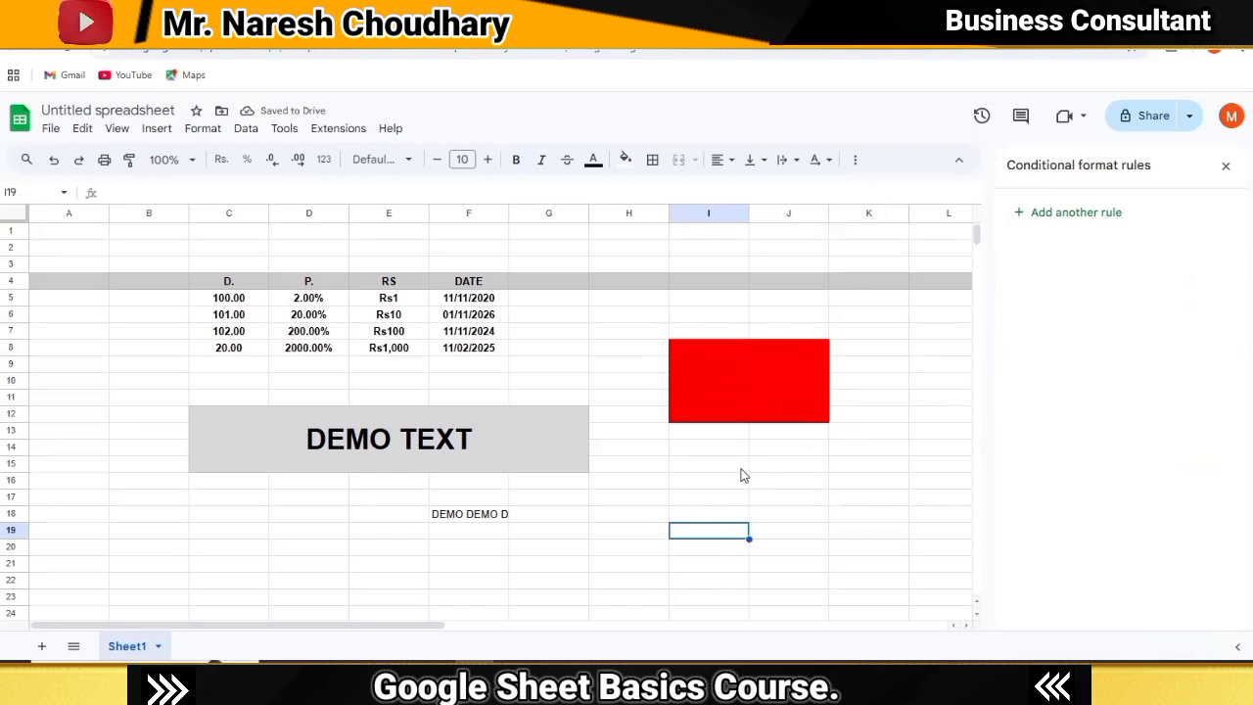
Enter the text DEMO.DEMO.DEMO.DEMO in cell D21.
{"action": "scroll", "coordinate": [741, 472], "scroll_direction": "down", "scroll_amount": 5}
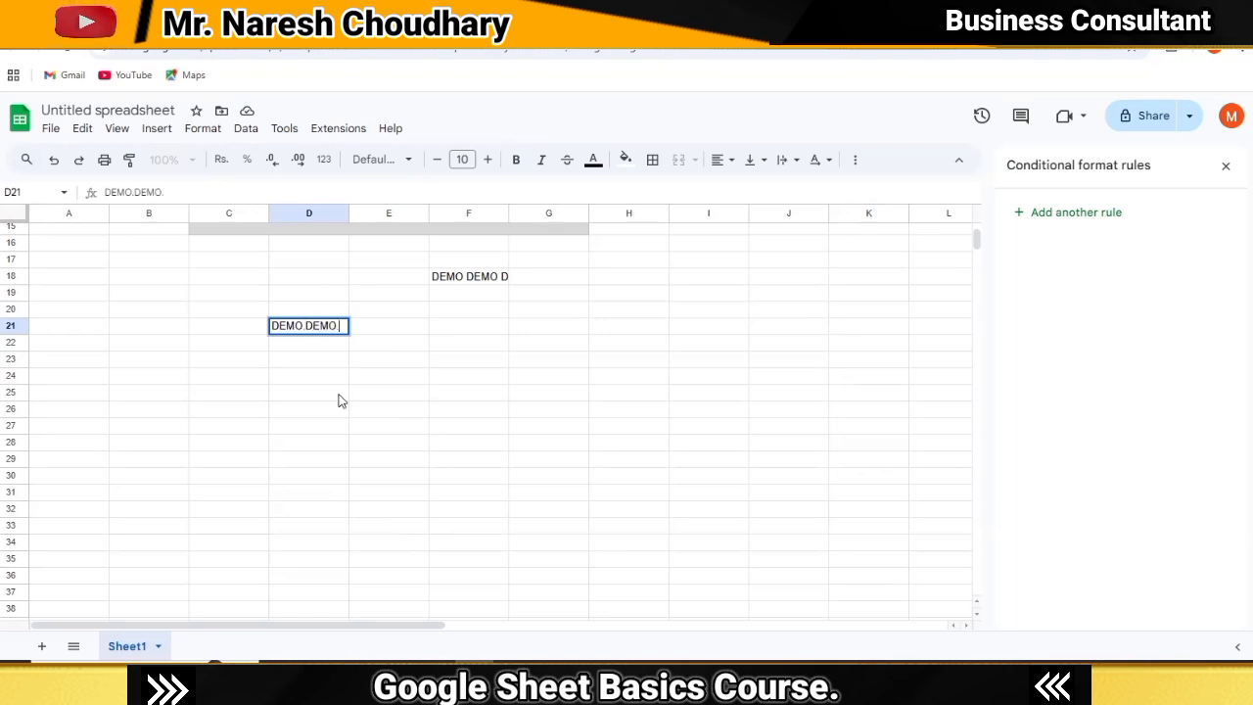
{"action": "type", "text": "DEMO.DEMO"}
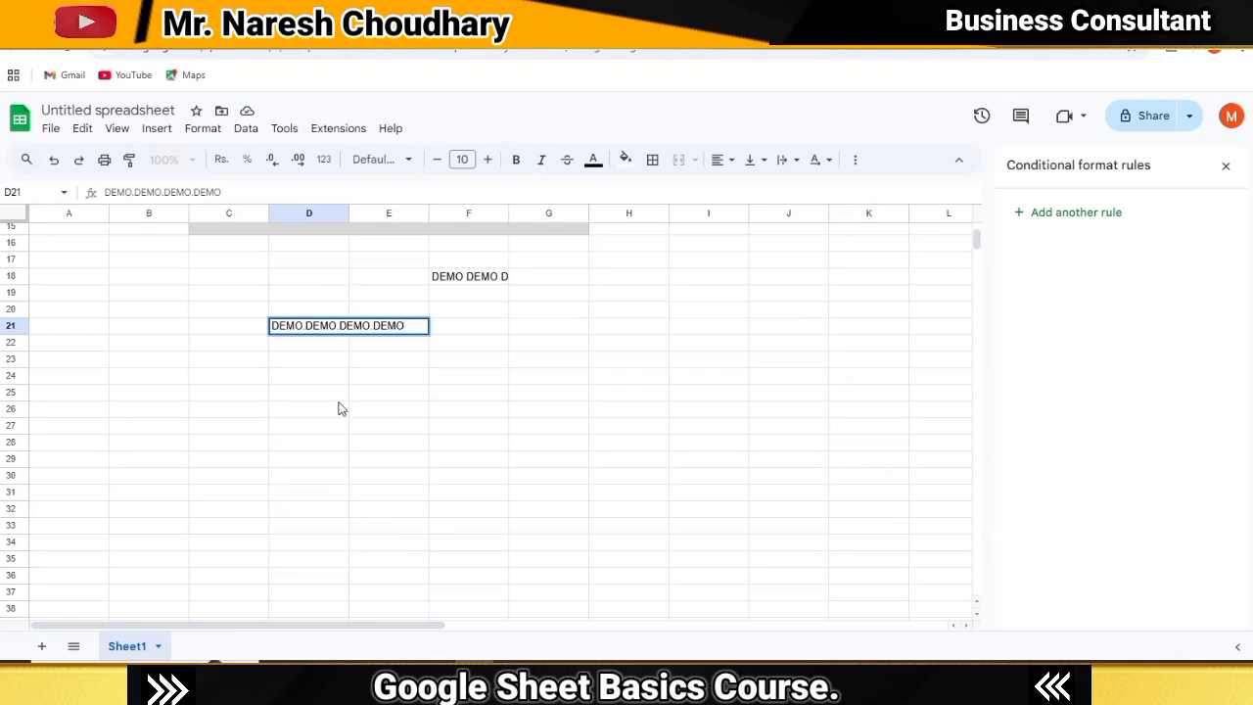
{"action": "left_click", "coordinate": [339, 399]}
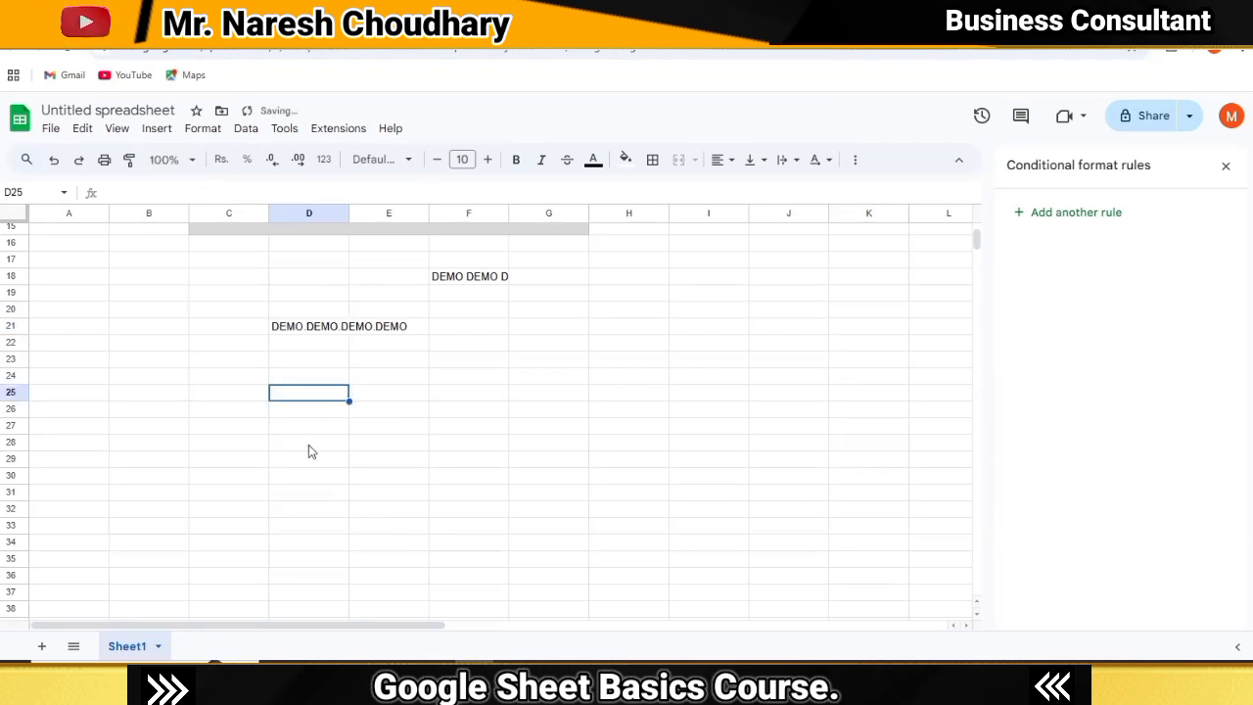
Split the text in D21 into columns using a custom period separator, and select the resulting cells D21:G21.
{"action": "left_click", "coordinate": [307, 333]}
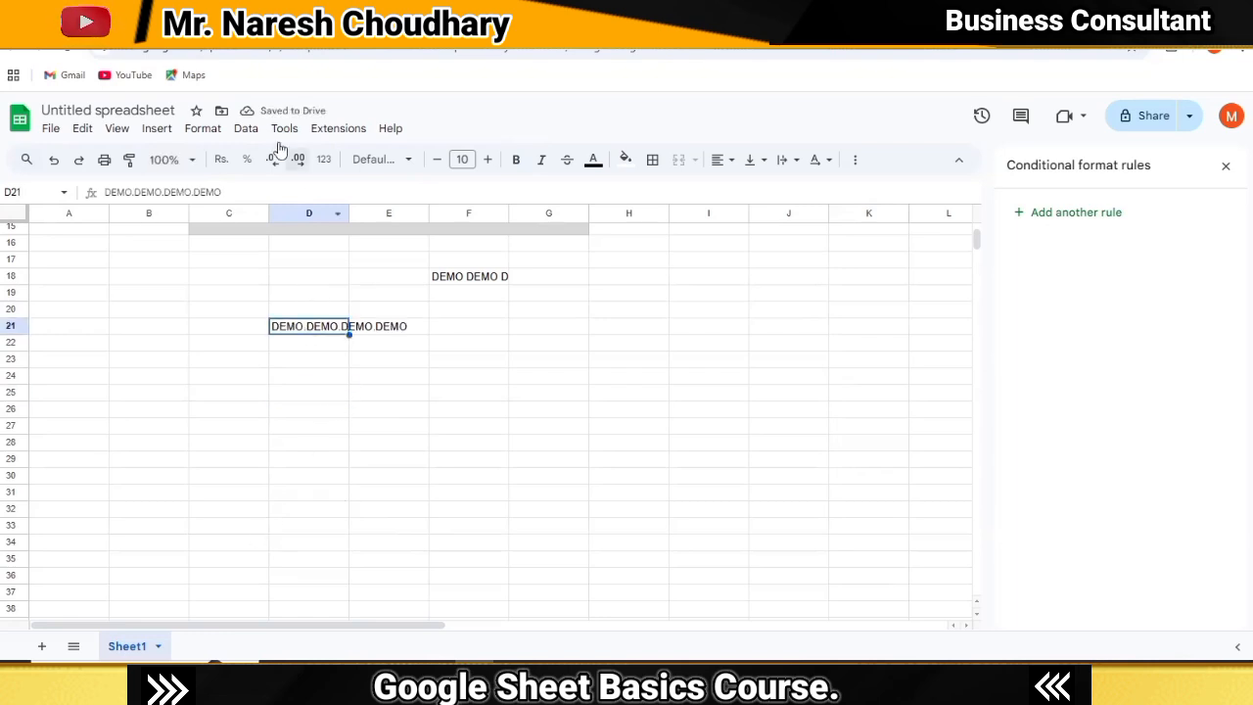
{"action": "left_click", "coordinate": [245, 129]}
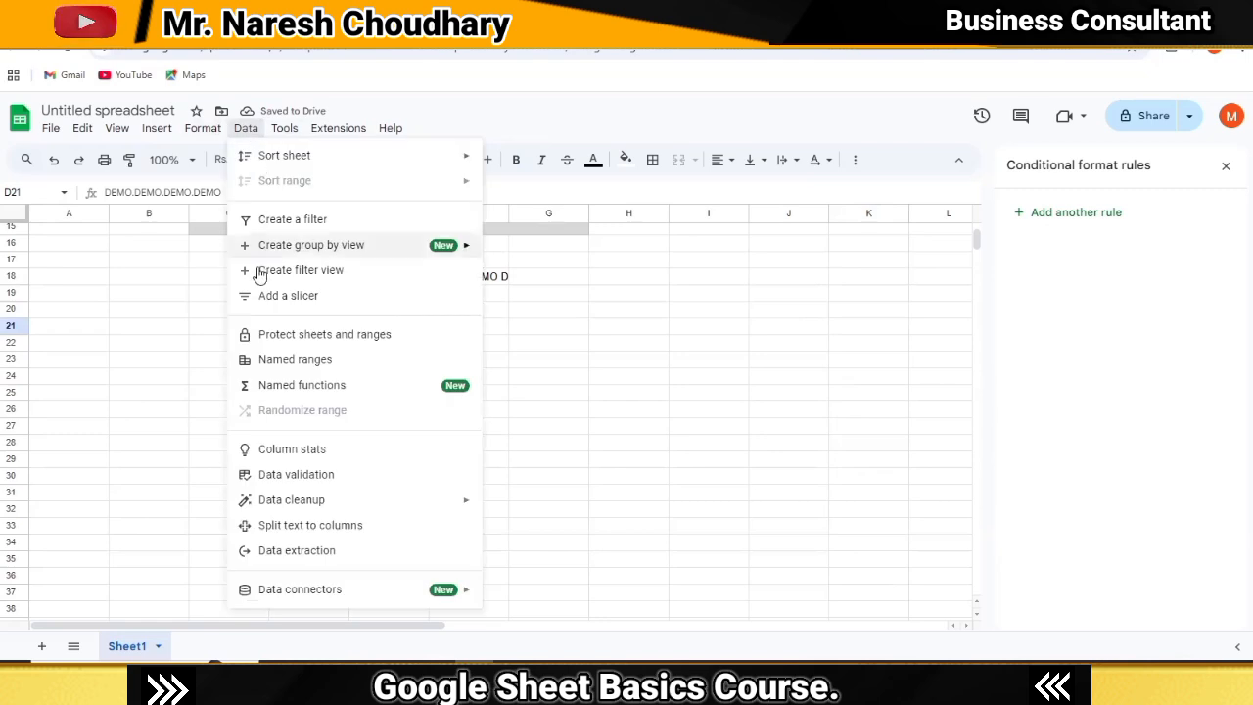
{"action": "left_click", "coordinate": [270, 530]}
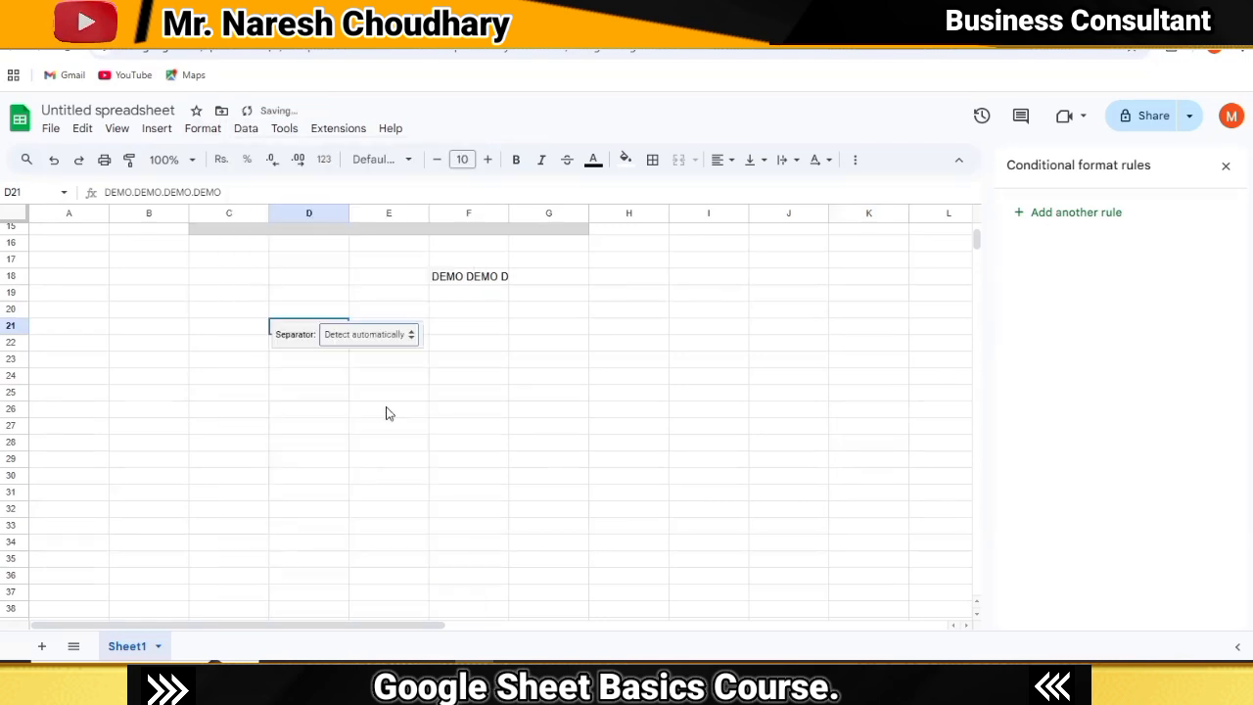
{"action": "left_click", "coordinate": [411, 341]}
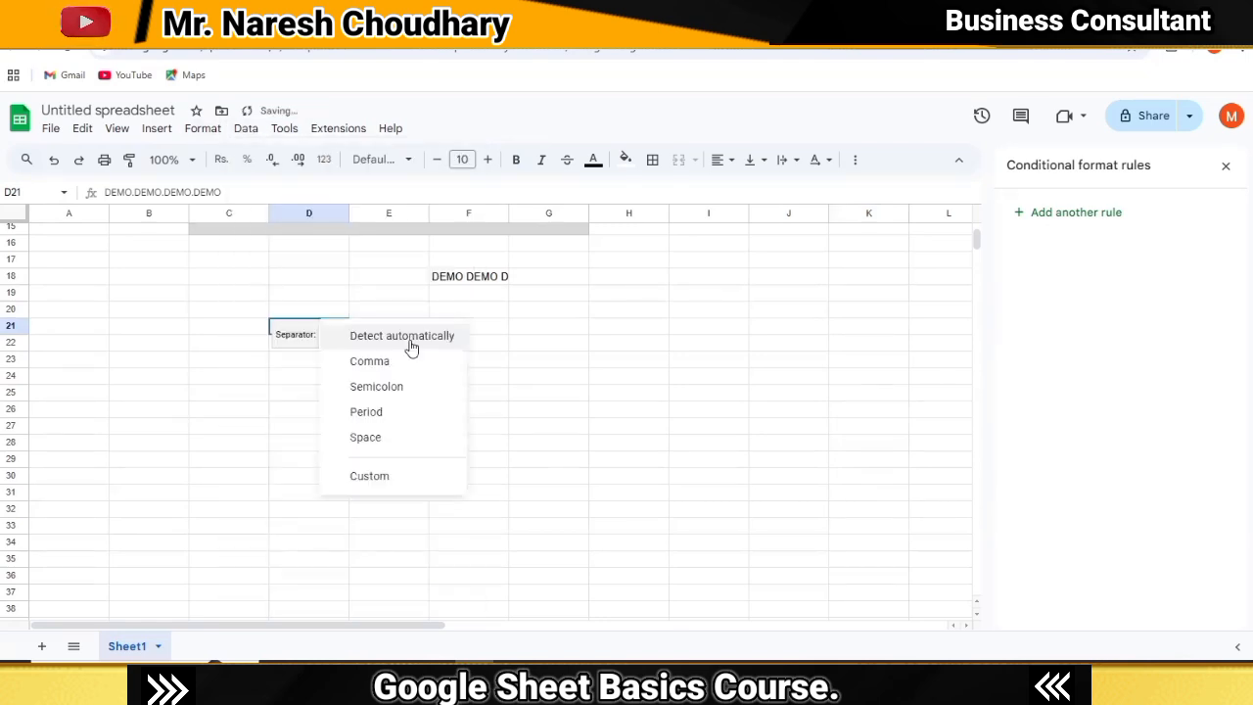
{"action": "left_click", "coordinate": [386, 478]}
{"action": "type", "text": "."}
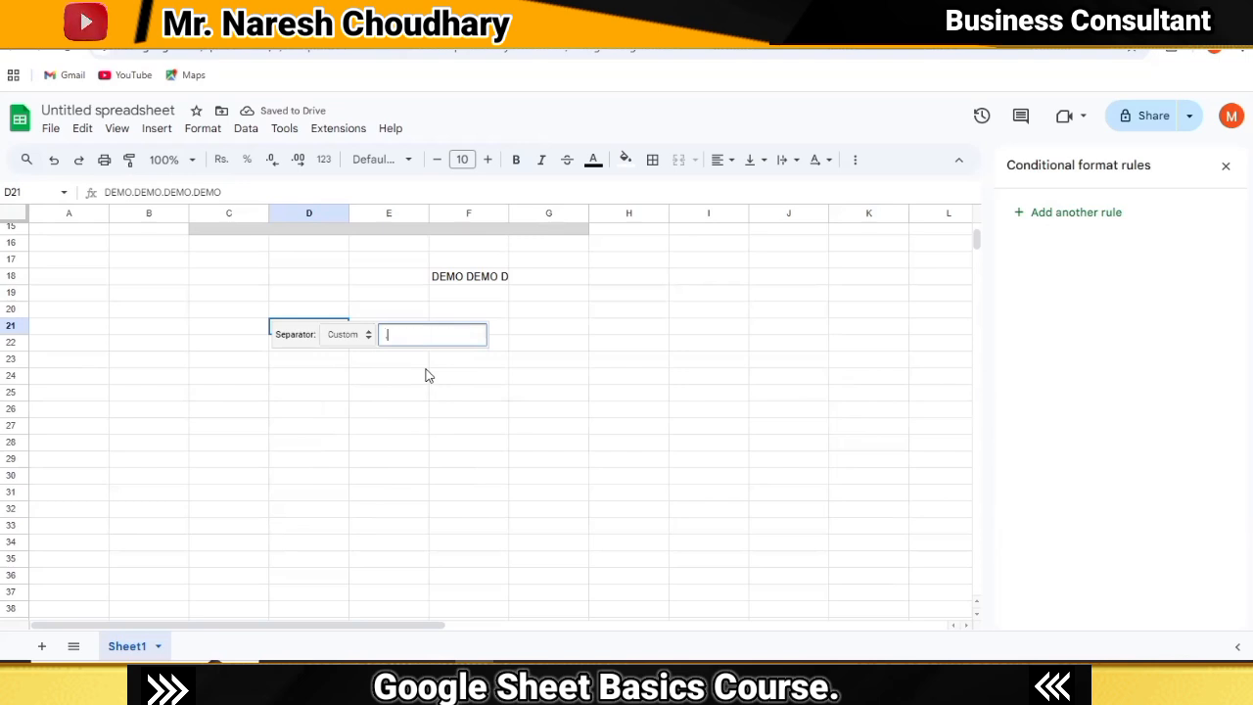
{"action": "left_click", "coordinate": [540, 431]}
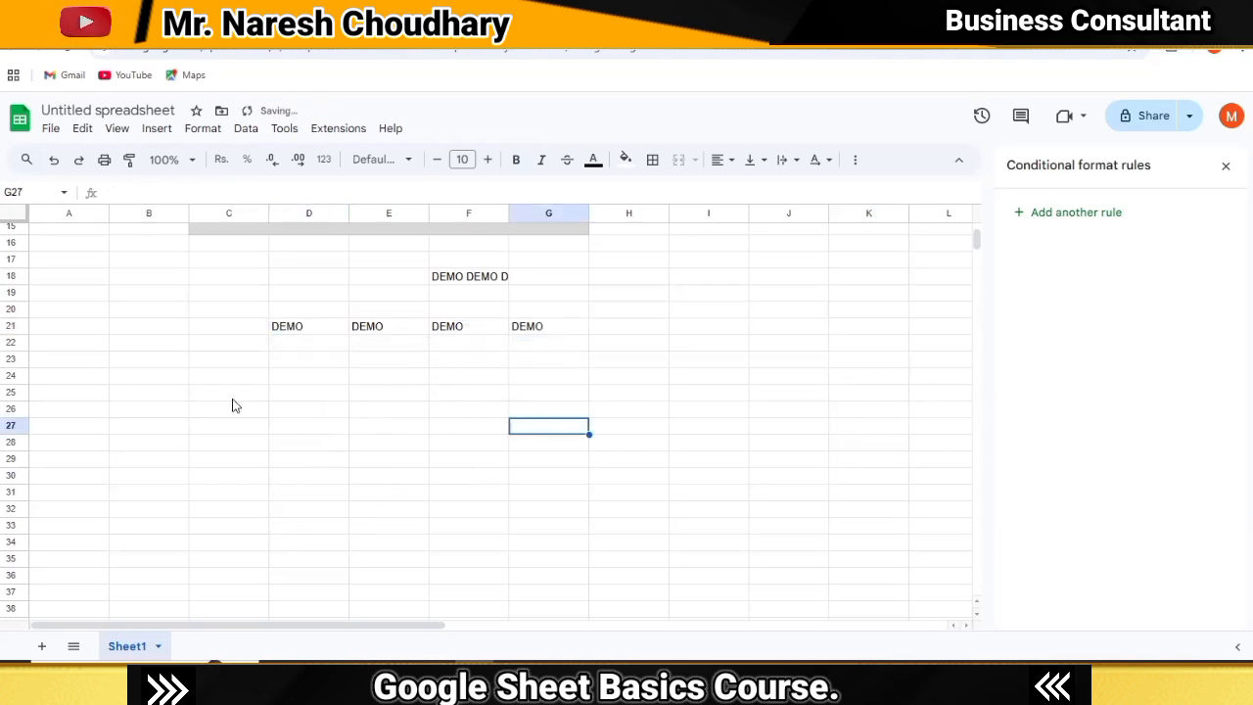
{"action": "left_click", "coordinate": [291, 328]}
{"action": "left_click_drag", "start_coordinate": [343, 318], "coordinate": [566, 334]}
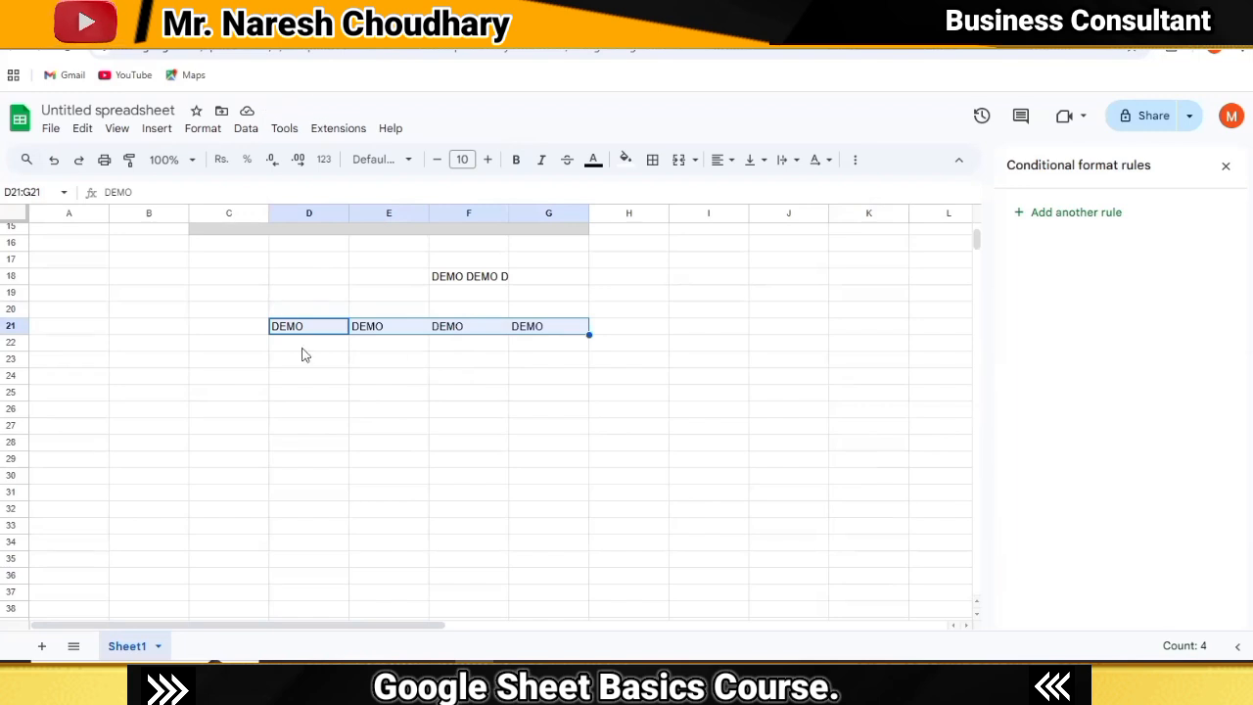
Enter the values 20, 30, 46, 50, 30, 20, 30, 60, 50, 40, 30, 20, 60 down H20:H32 and select the range.
{"action": "left_click", "coordinate": [409, 346]}
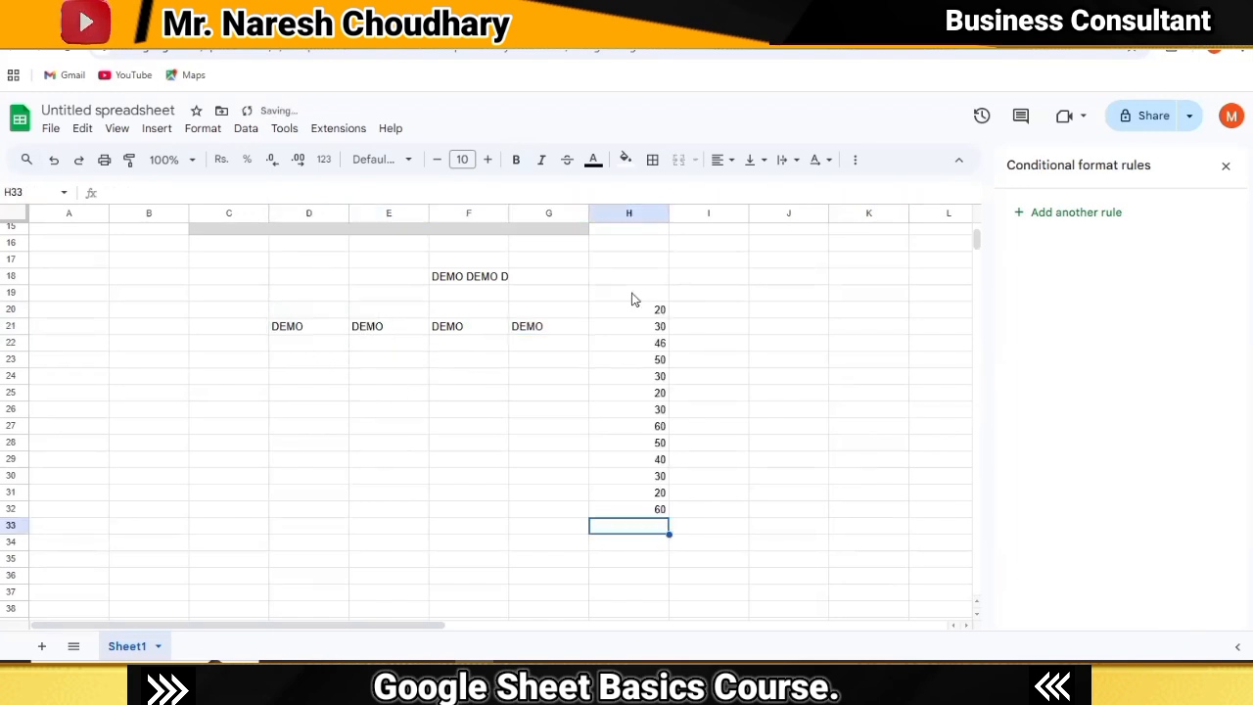
{"action": "left_click", "coordinate": [638, 308]}
{"action": "left_click_drag", "start_coordinate": [639, 311], "coordinate": [646, 509]}
{"action": "left_click", "coordinate": [643, 512]}
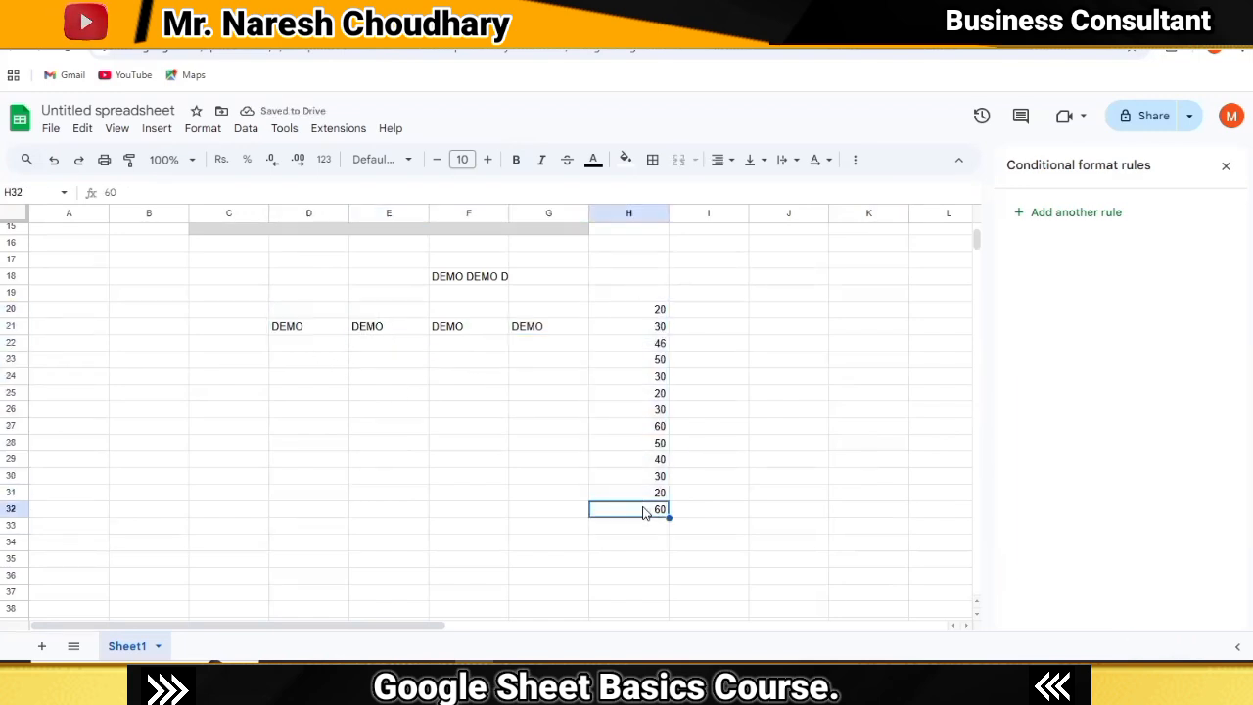
{"action": "left_click_drag", "start_coordinate": [641, 311], "coordinate": [659, 509]}
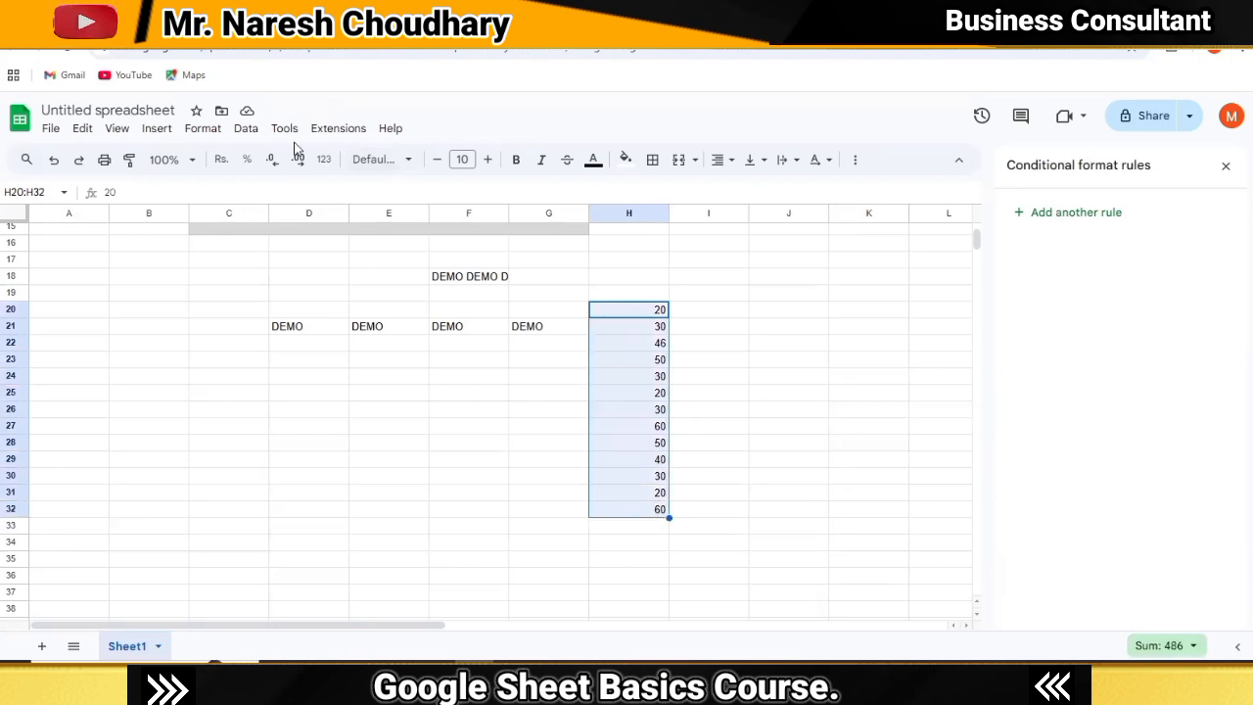
Remove the duplicate values from H20:H32, analyzing column H without a header row.
{"action": "left_click", "coordinate": [245, 129]}
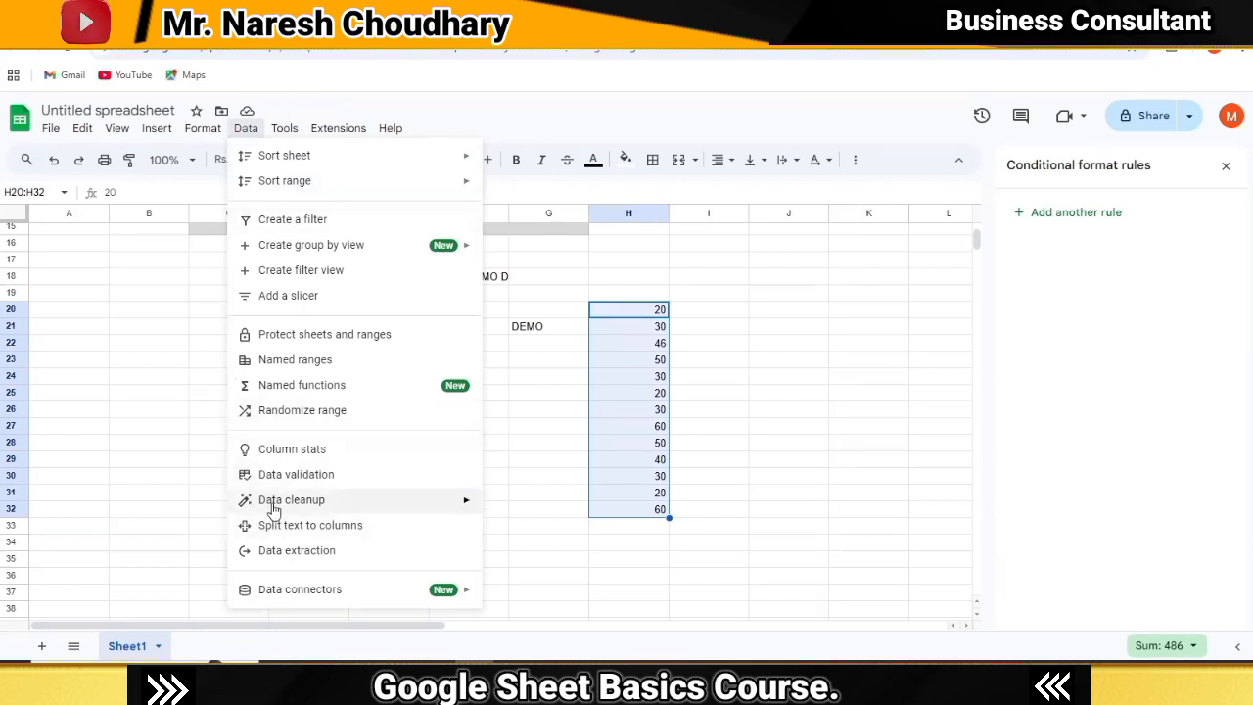
{"action": "mouse_move", "coordinate": [274, 508]}
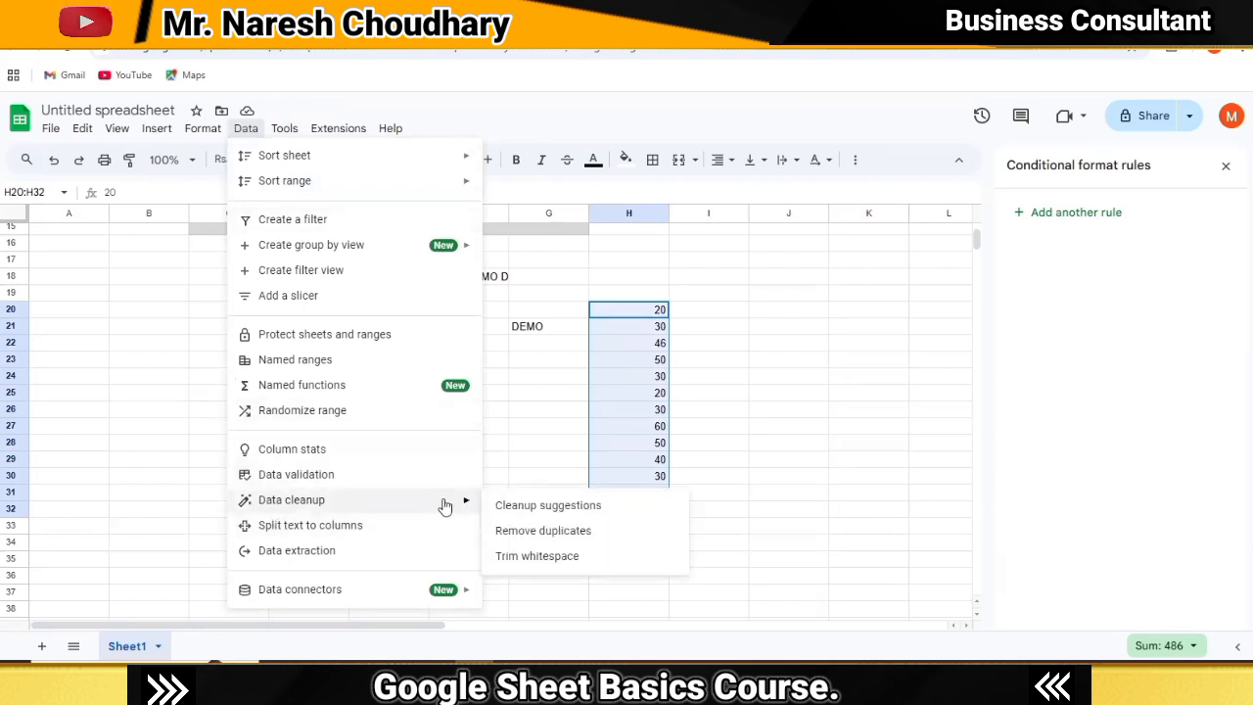
{"action": "left_click", "coordinate": [532, 530]}
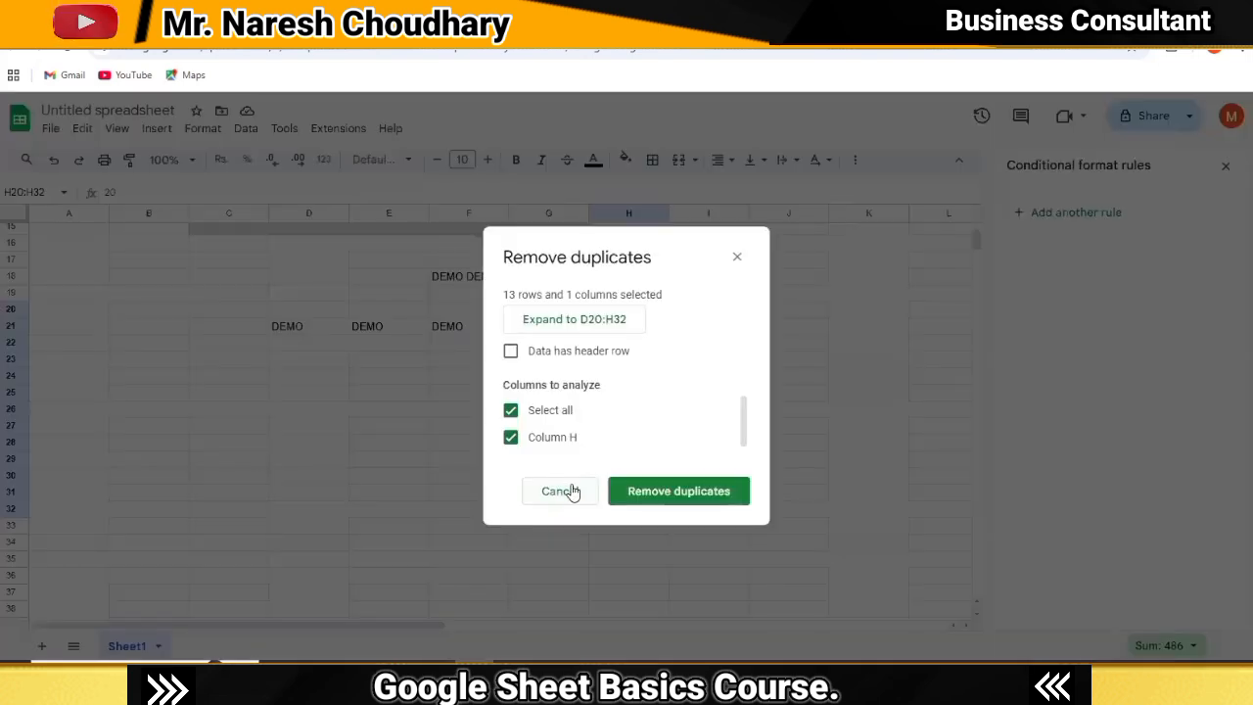
{"action": "left_click", "coordinate": [640, 492]}
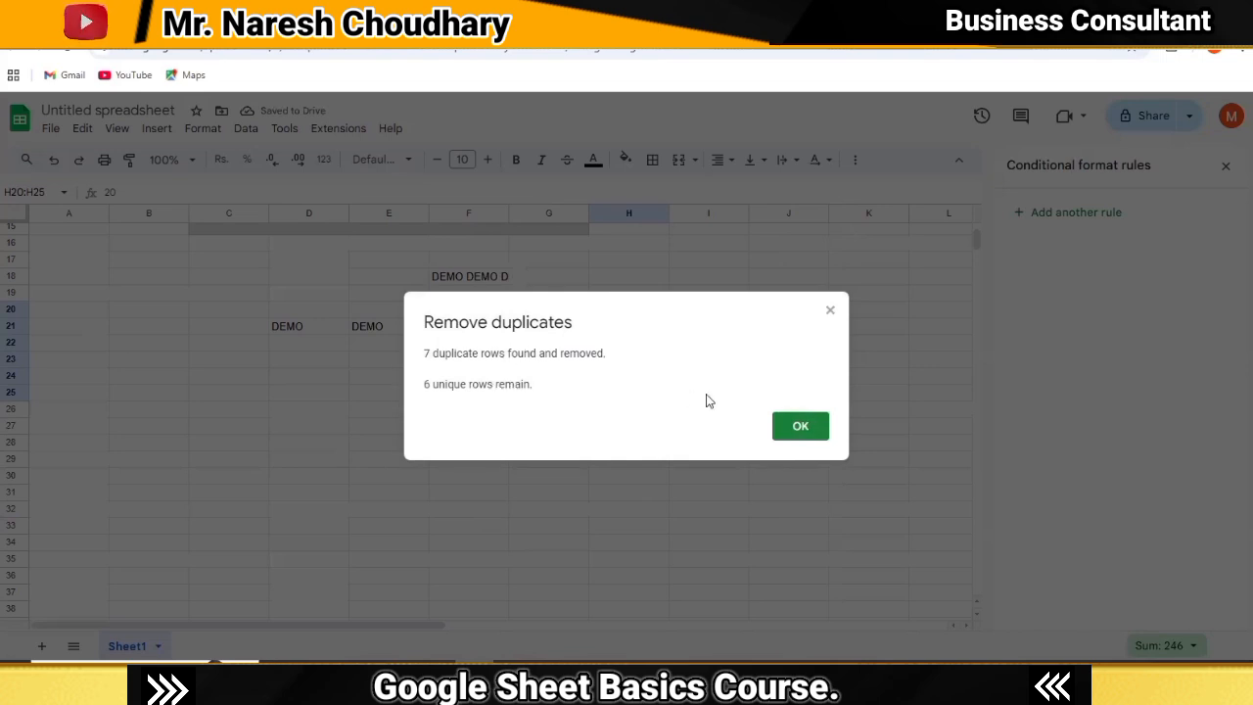
{"action": "left_click", "coordinate": [793, 427]}
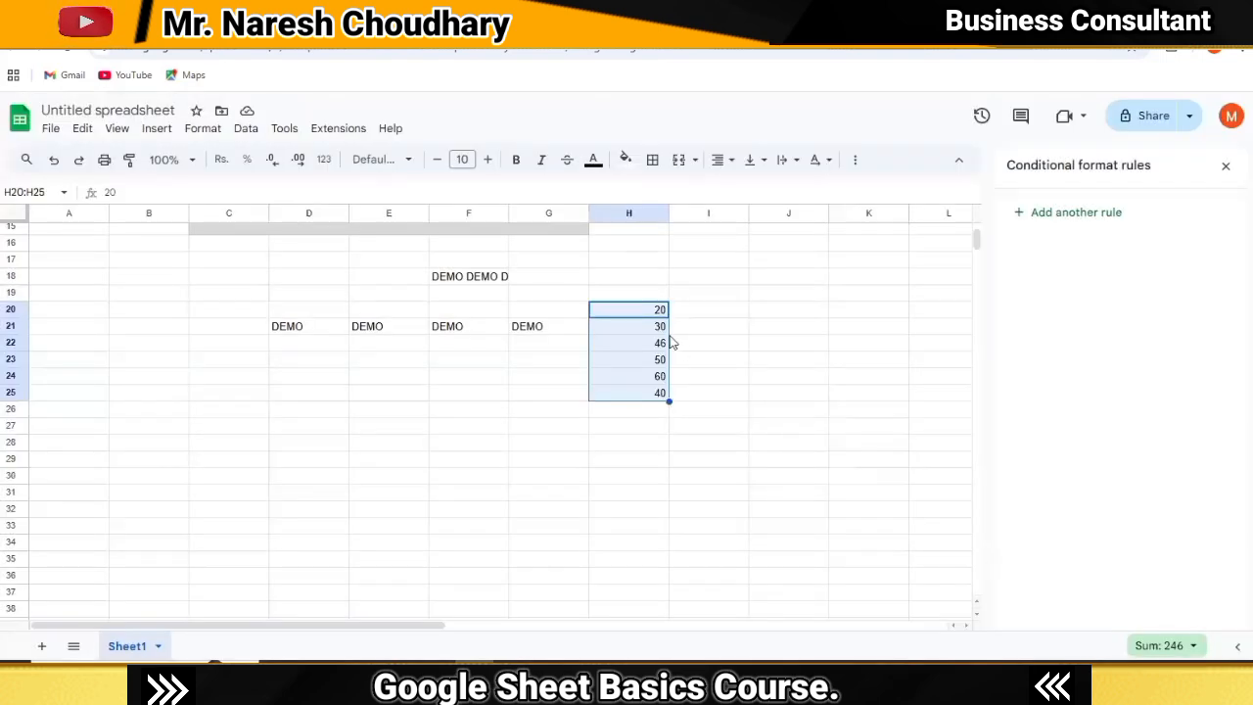
{"action": "left_click", "coordinate": [654, 409]}
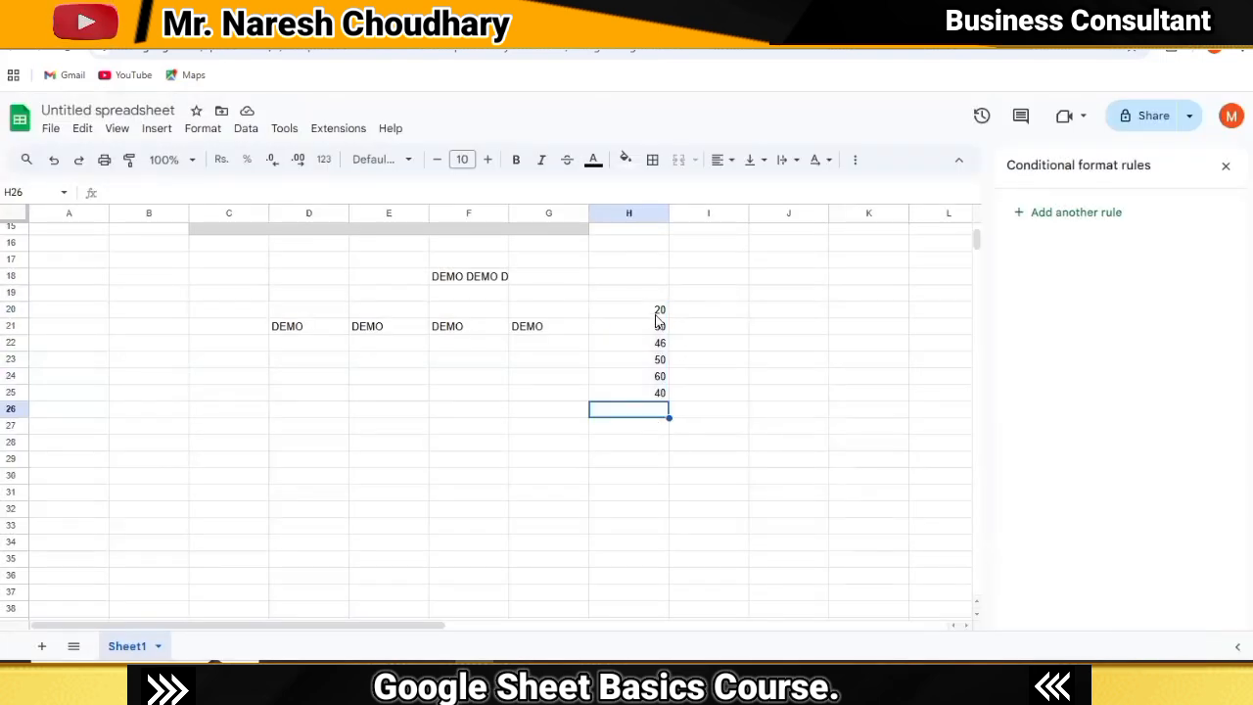
Sort the range H20:H25 by column H in A to Z order.
{"action": "left_click_drag", "start_coordinate": [640, 309], "coordinate": [654, 392]}
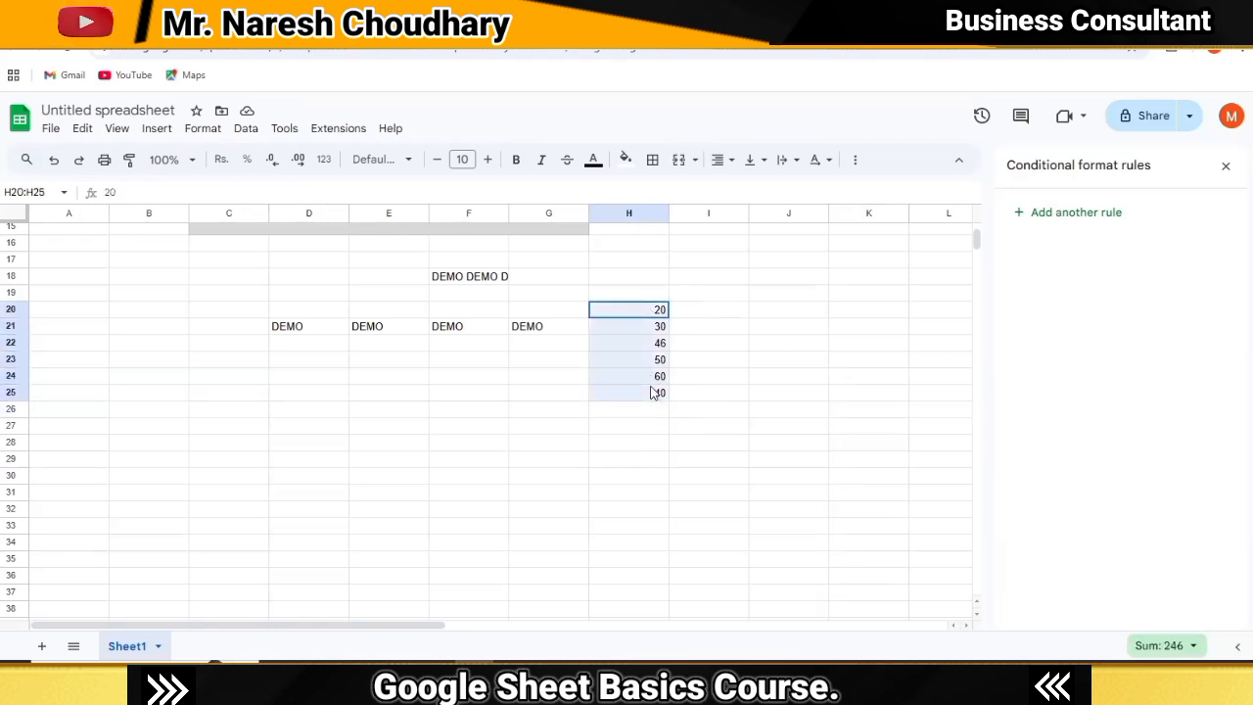
{"action": "left_click", "coordinate": [246, 131]}
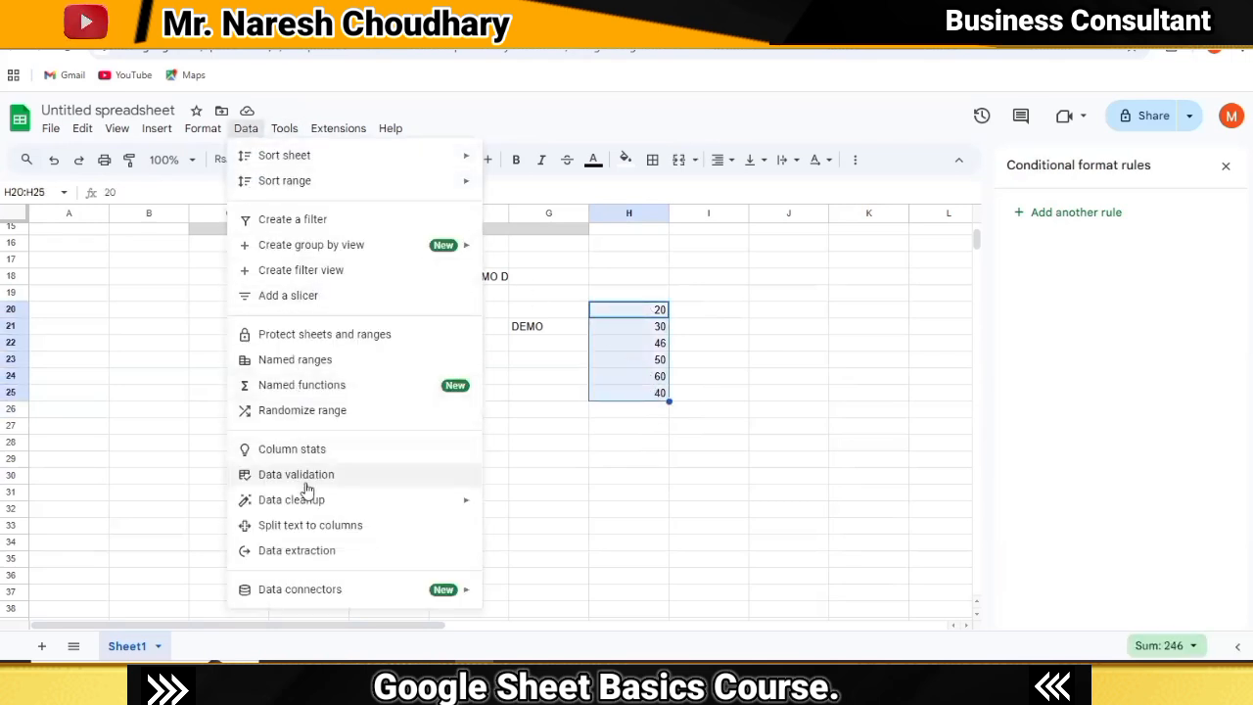
{"action": "mouse_move", "coordinate": [308, 506]}
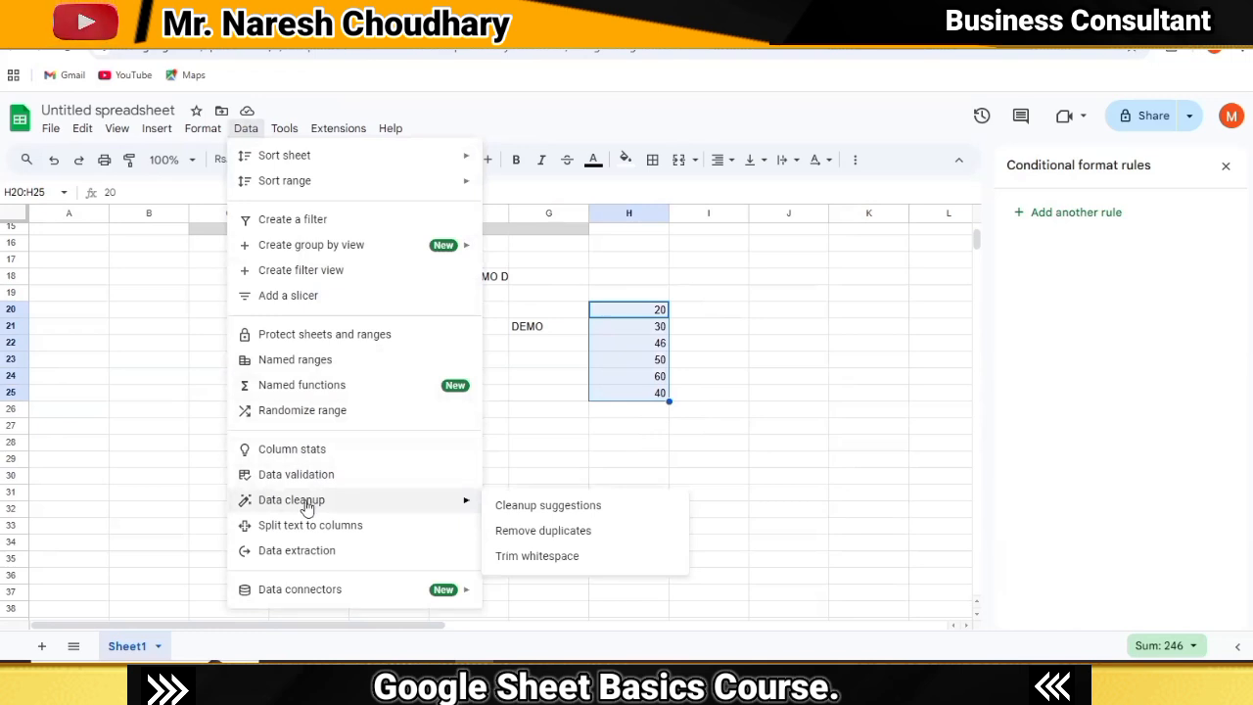
{"action": "mouse_move", "coordinate": [347, 186]}
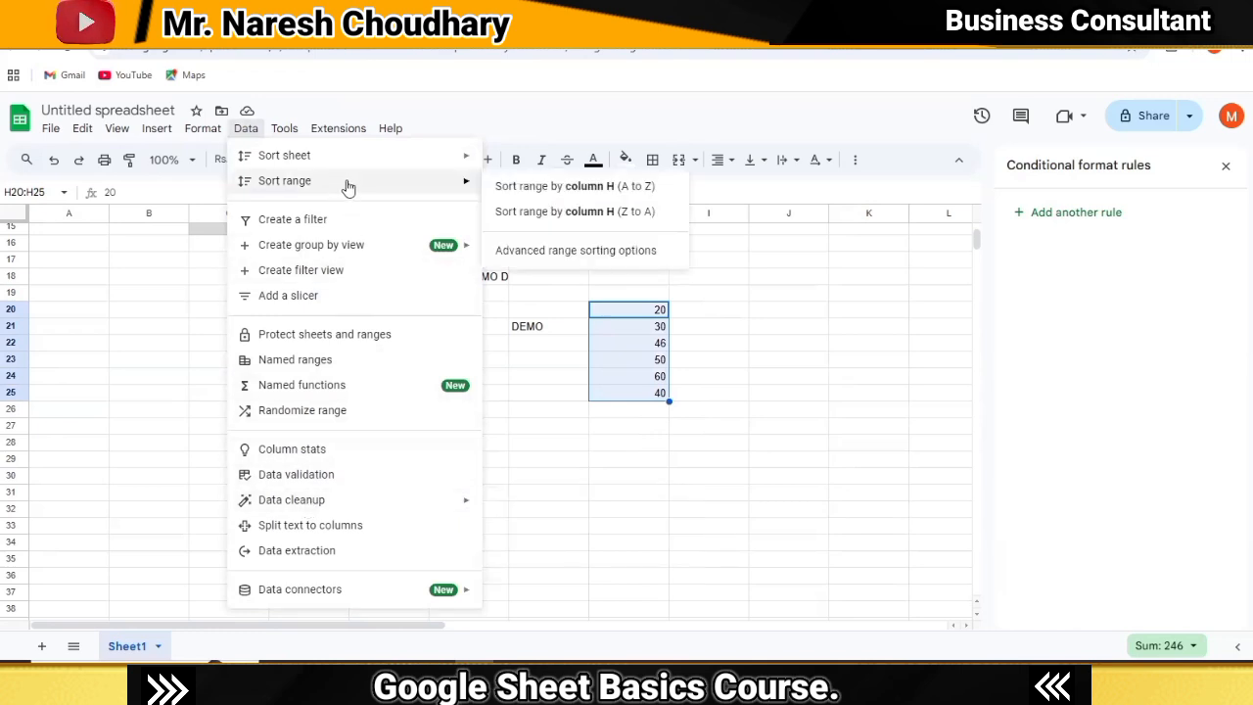
{"action": "left_click", "coordinate": [511, 189]}
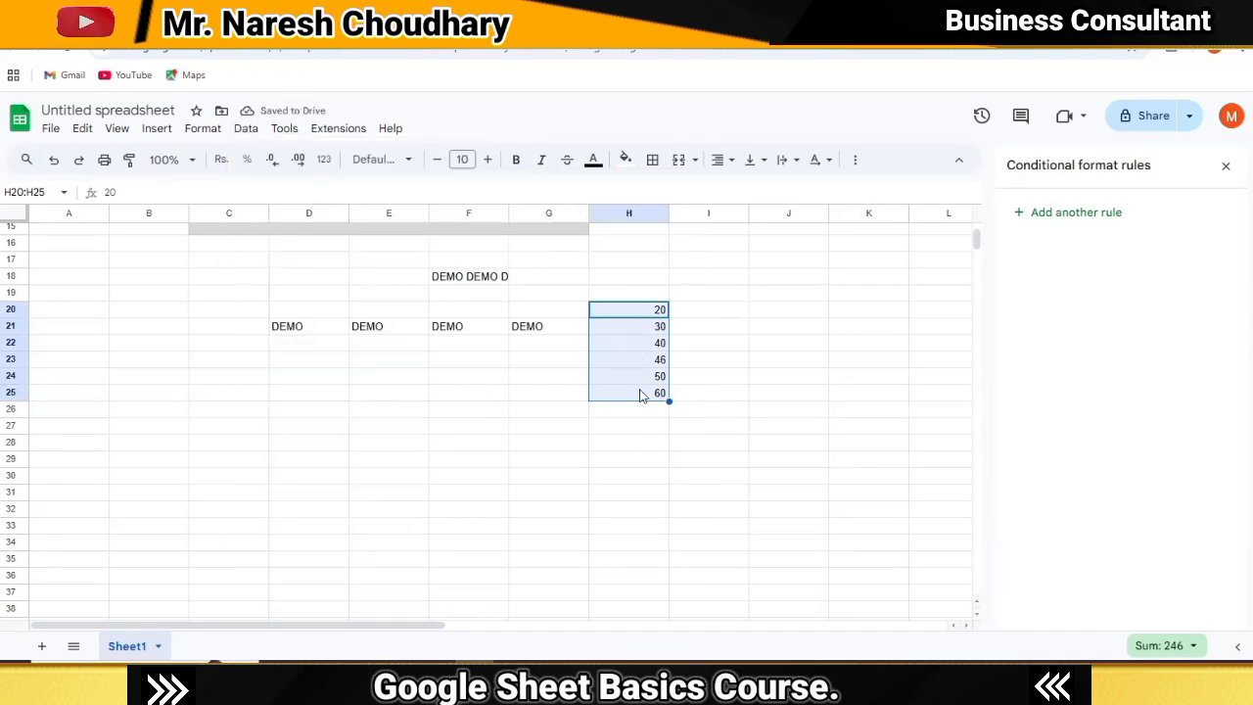
Re-sort the numbers in H20:H25 by column H in Z to A order.
{"action": "left_click", "coordinate": [245, 128]}
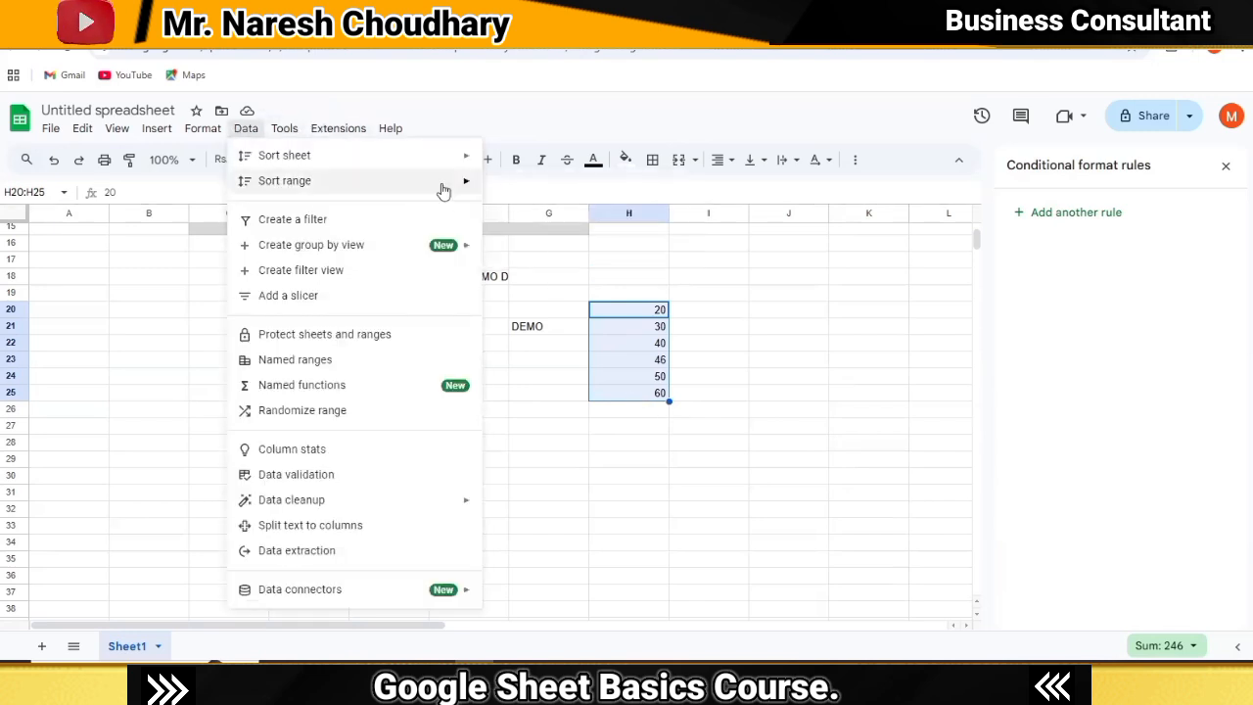
{"action": "mouse_move", "coordinate": [481, 195]}
{"action": "left_click", "coordinate": [524, 214]}
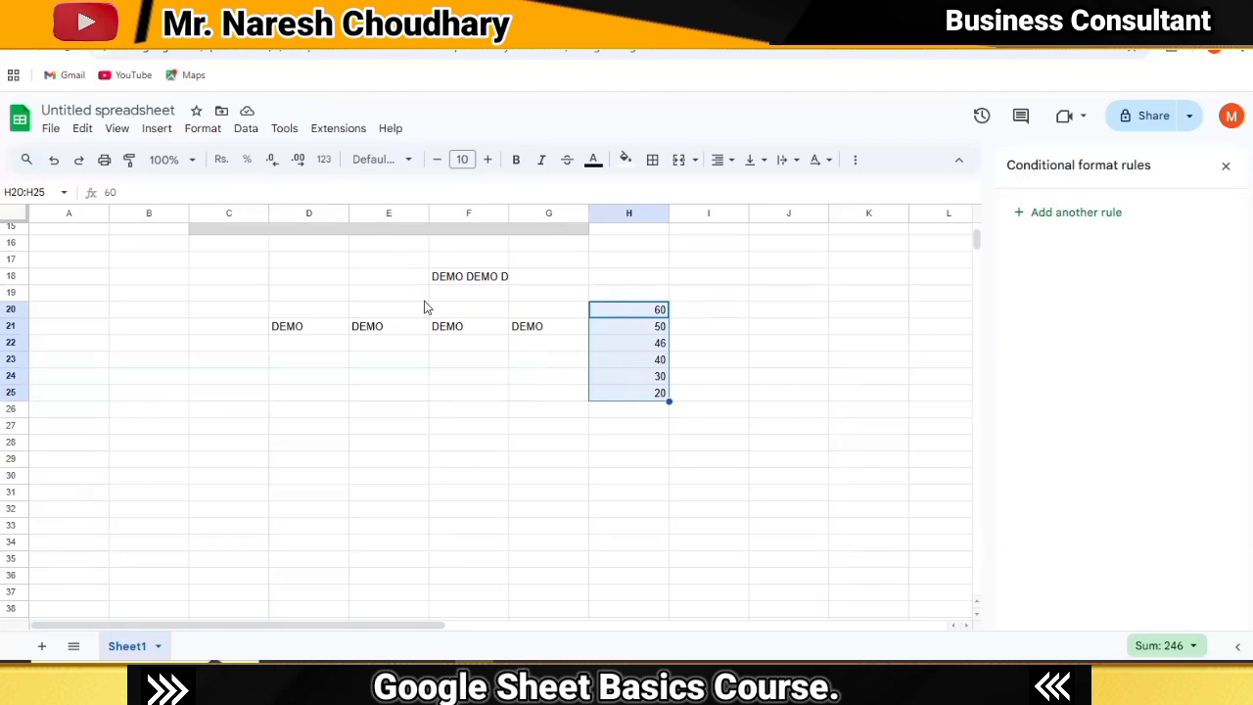
{"action": "left_click", "coordinate": [435, 376]}
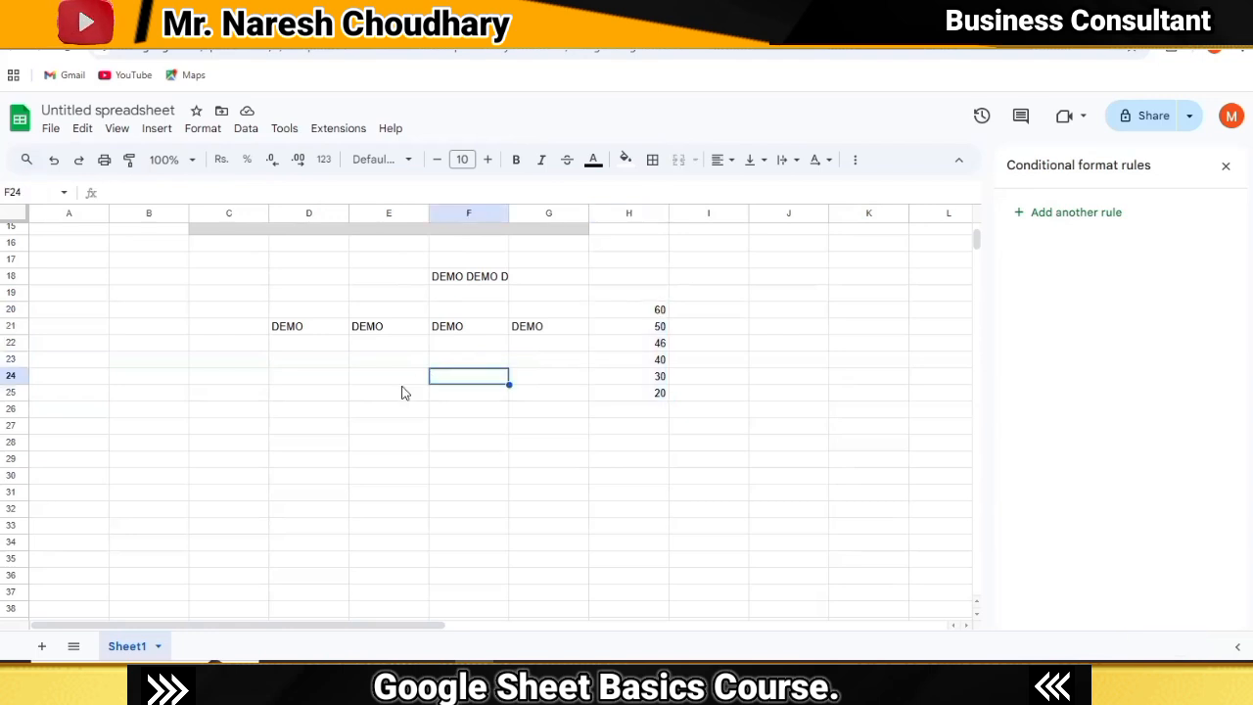
Enter the word DEMO three times in cell D26 with leading spaces and several extra spaces between the words.
{"action": "left_click", "coordinate": [295, 415]}
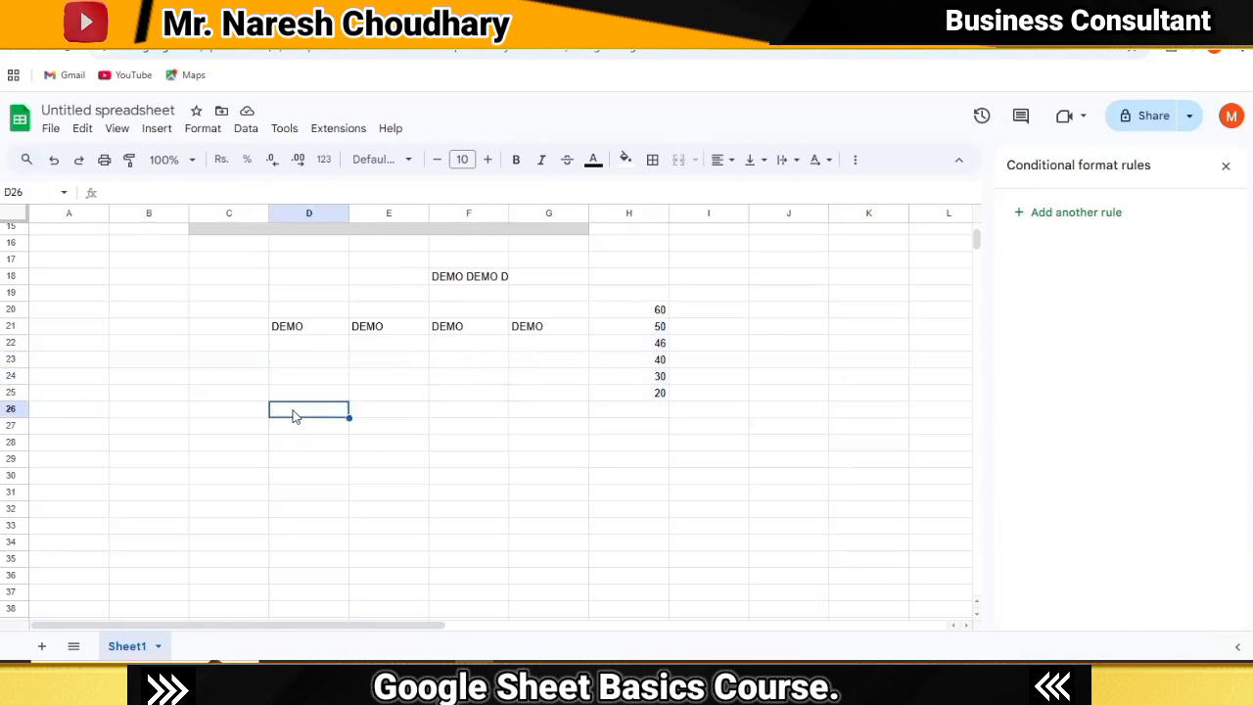
{"action": "double_click", "coordinate": [294, 411]}
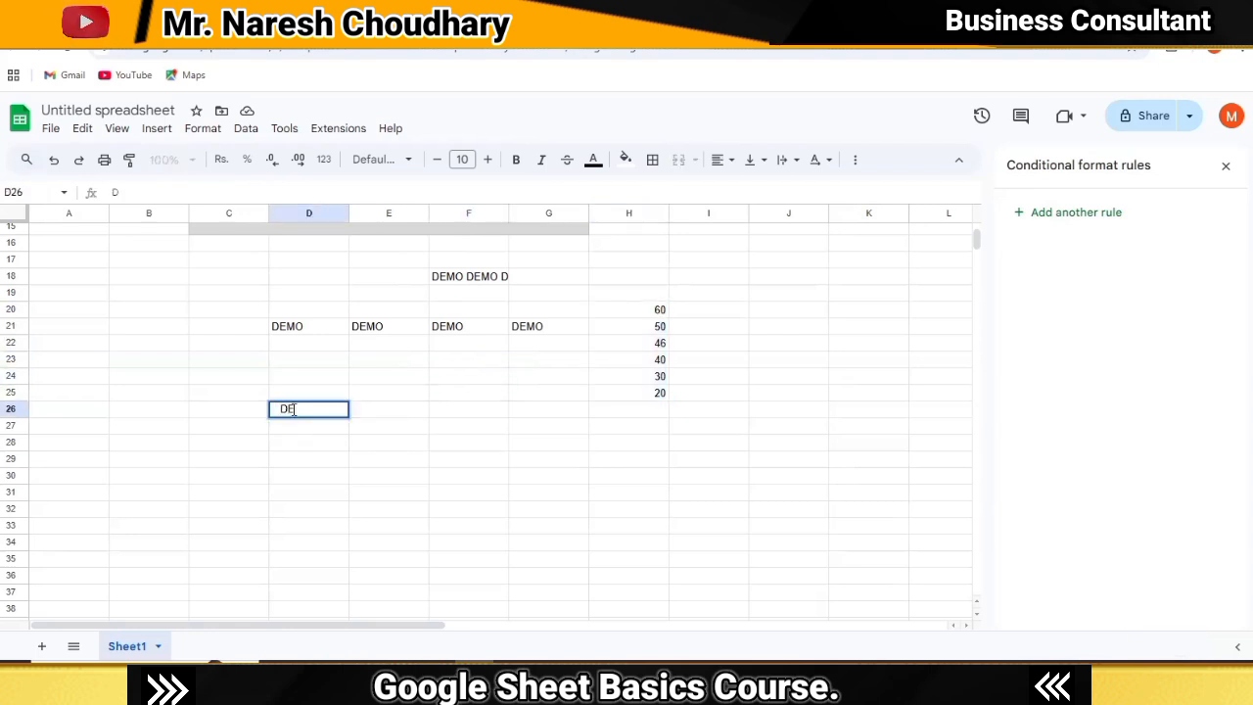
{"action": "type", "text": "DEMO"}
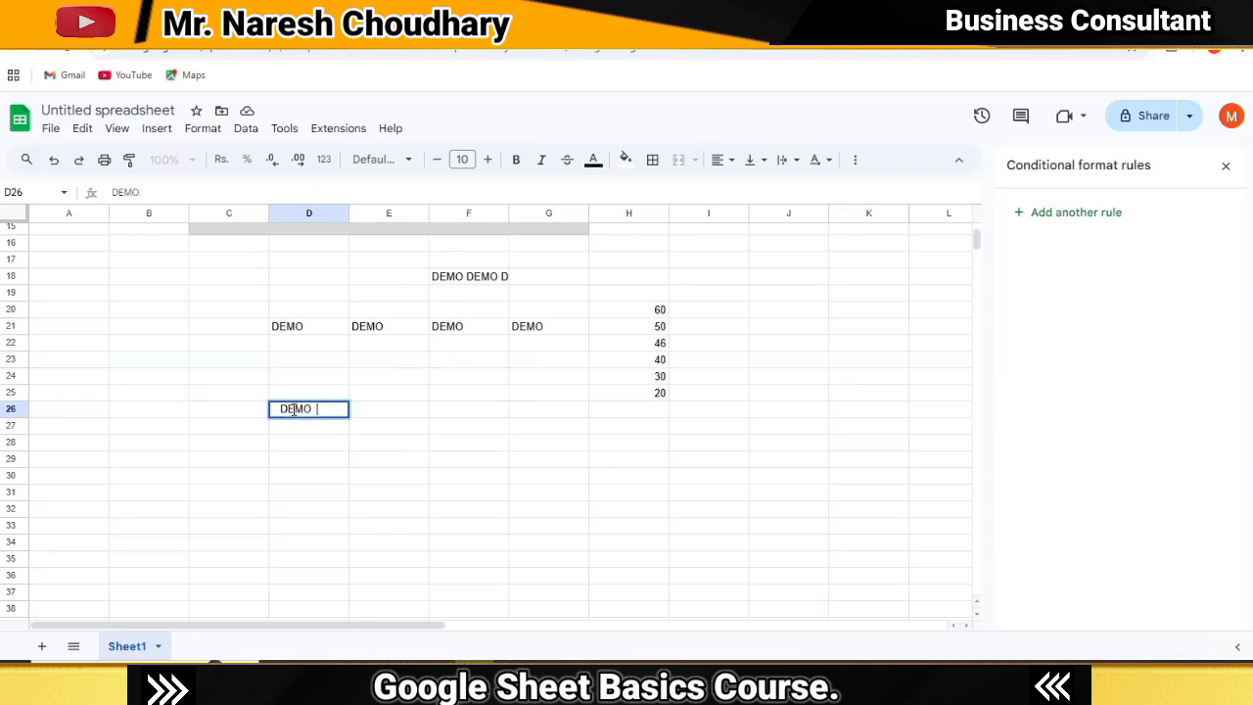
{"action": "type", "text": "  DEM"}
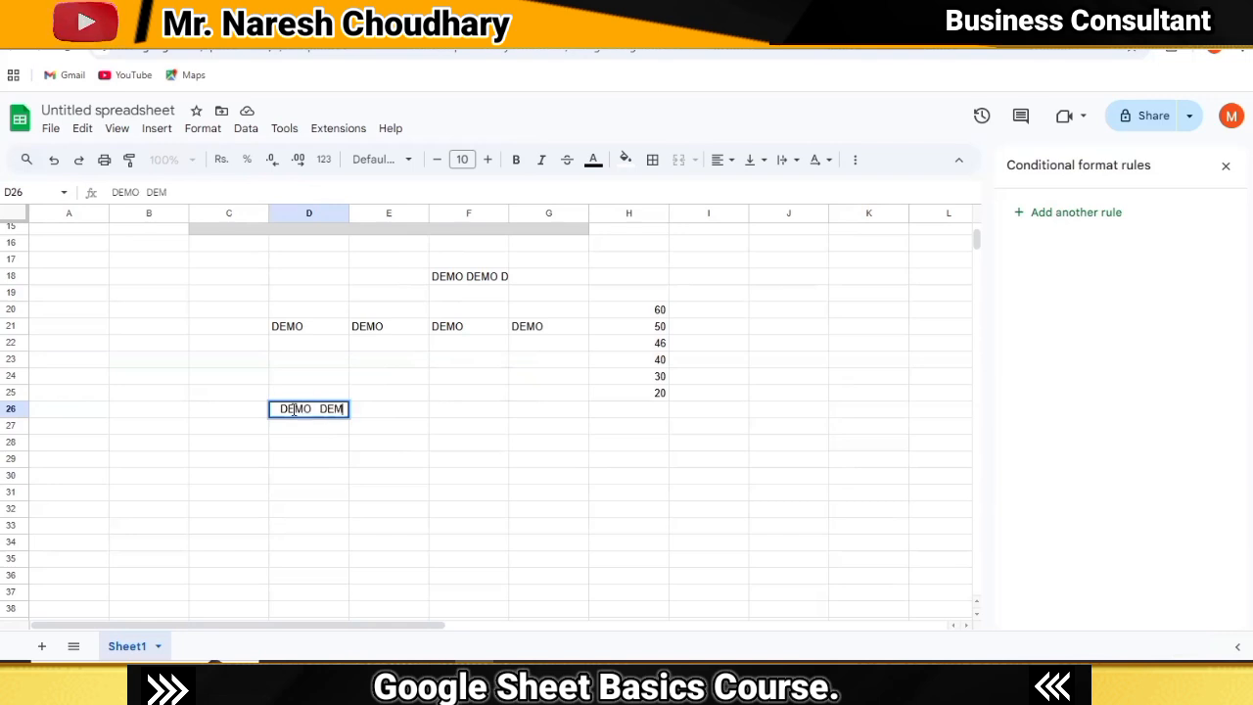
{"action": "type", "text": "O      "}
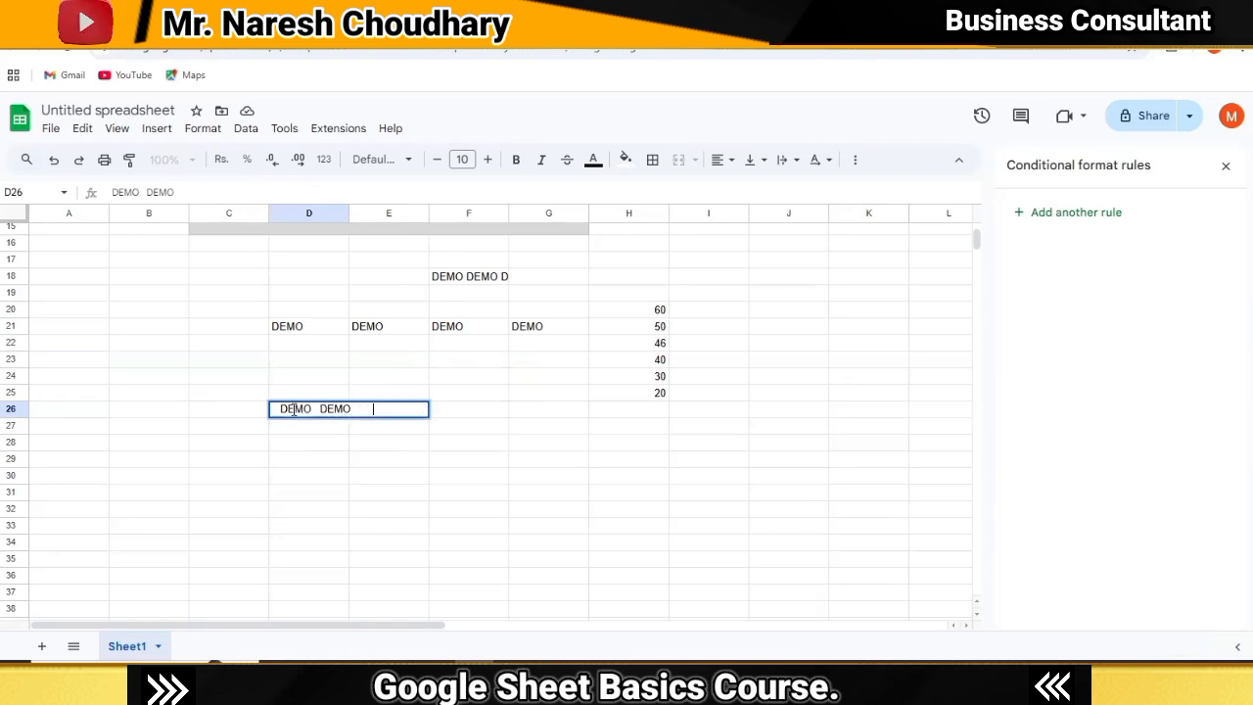
{"action": "type", "text": "DEMO"}
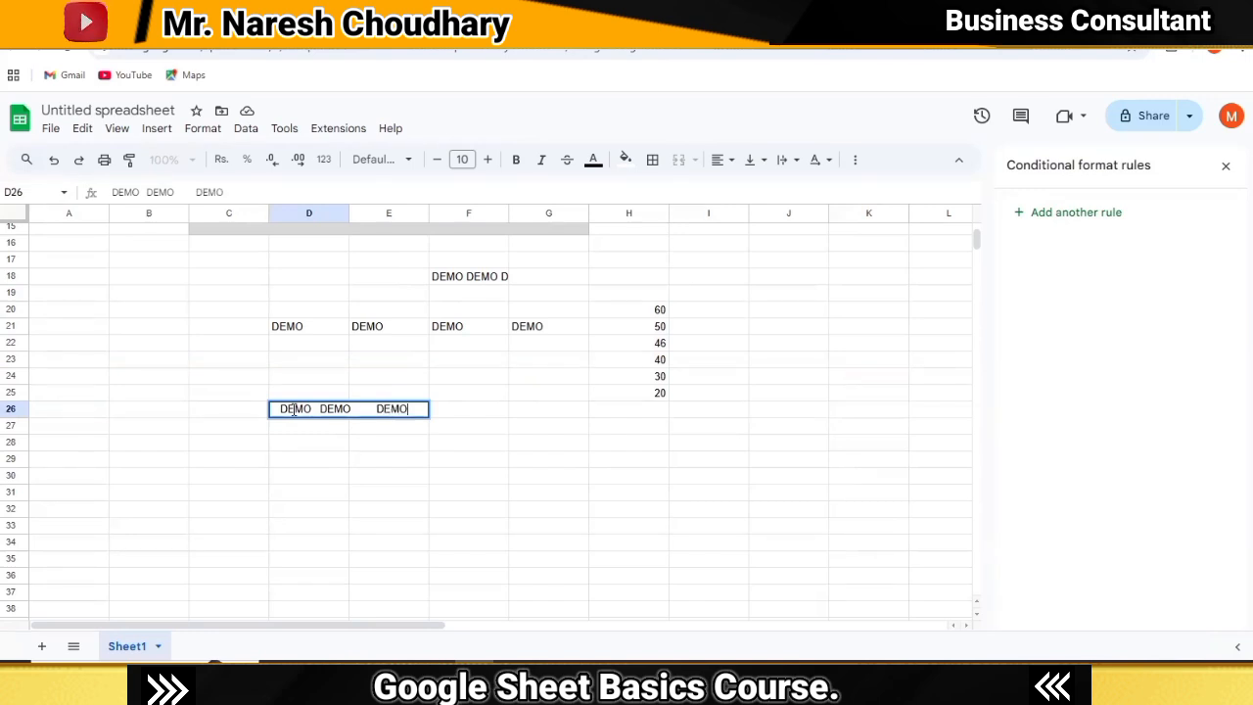
Enter TEXT with leading spaces in cell D28 and again in cell D31 with more leading spaces.
{"action": "left_click", "coordinate": [301, 448]}
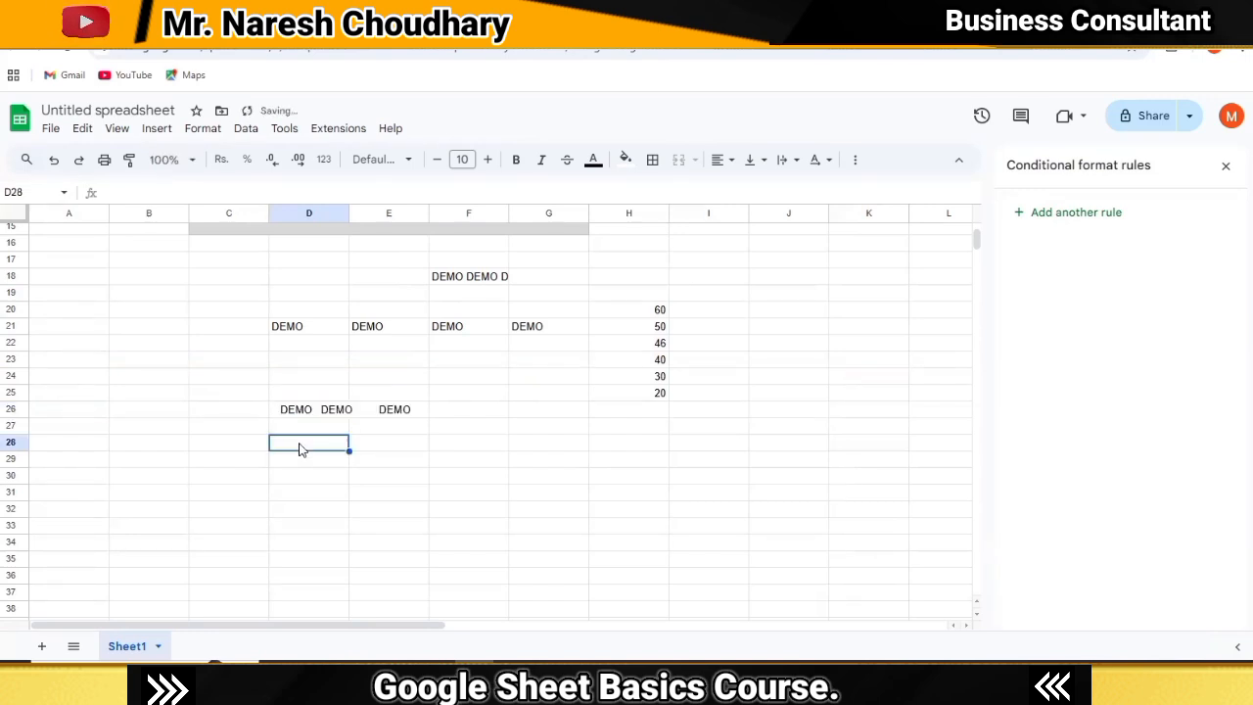
{"action": "double_click", "coordinate": [301, 448]}
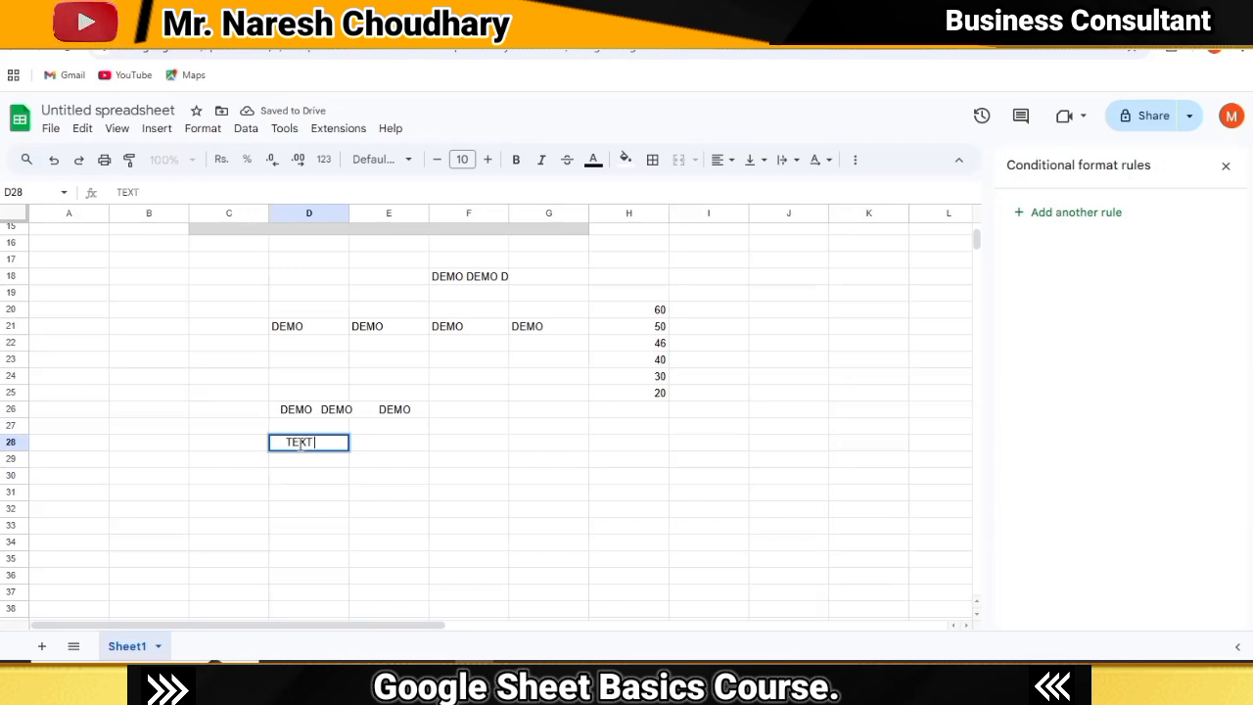
{"action": "left_click", "coordinate": [300, 491]}
{"action": "double_click", "coordinate": [297, 492]}
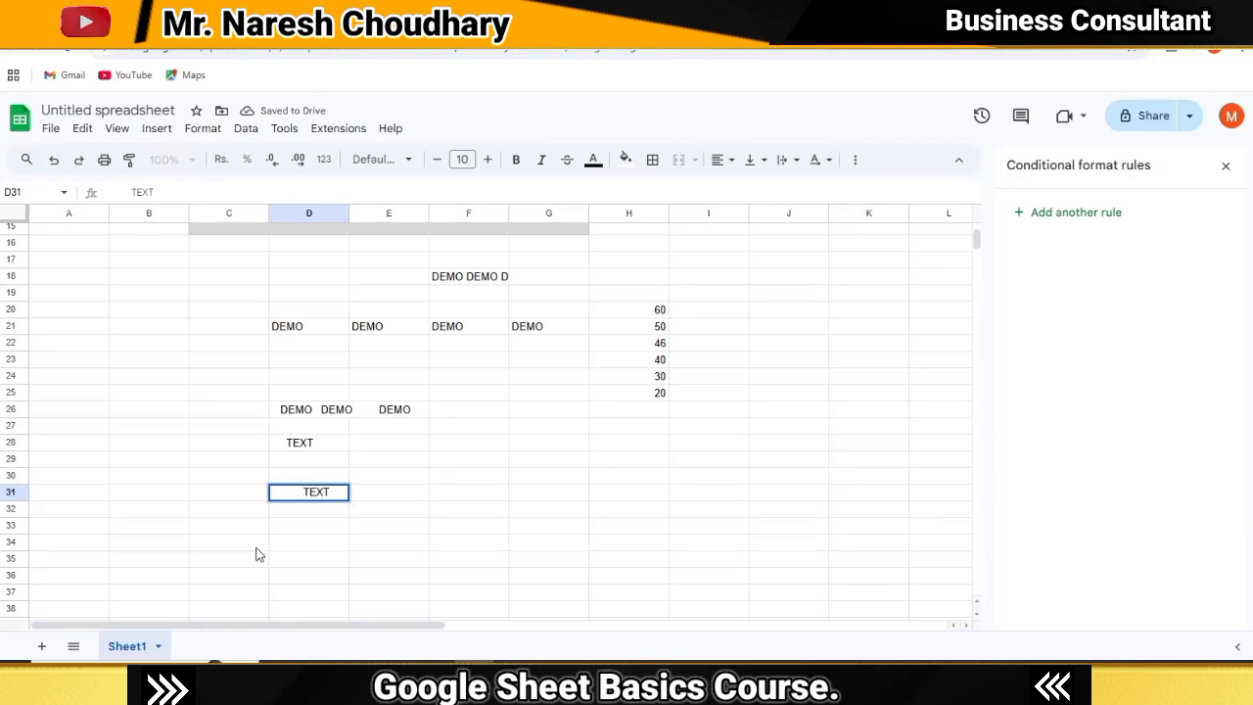
{"action": "left_click_drag", "start_coordinate": [304, 513], "coordinate": [299, 528]}
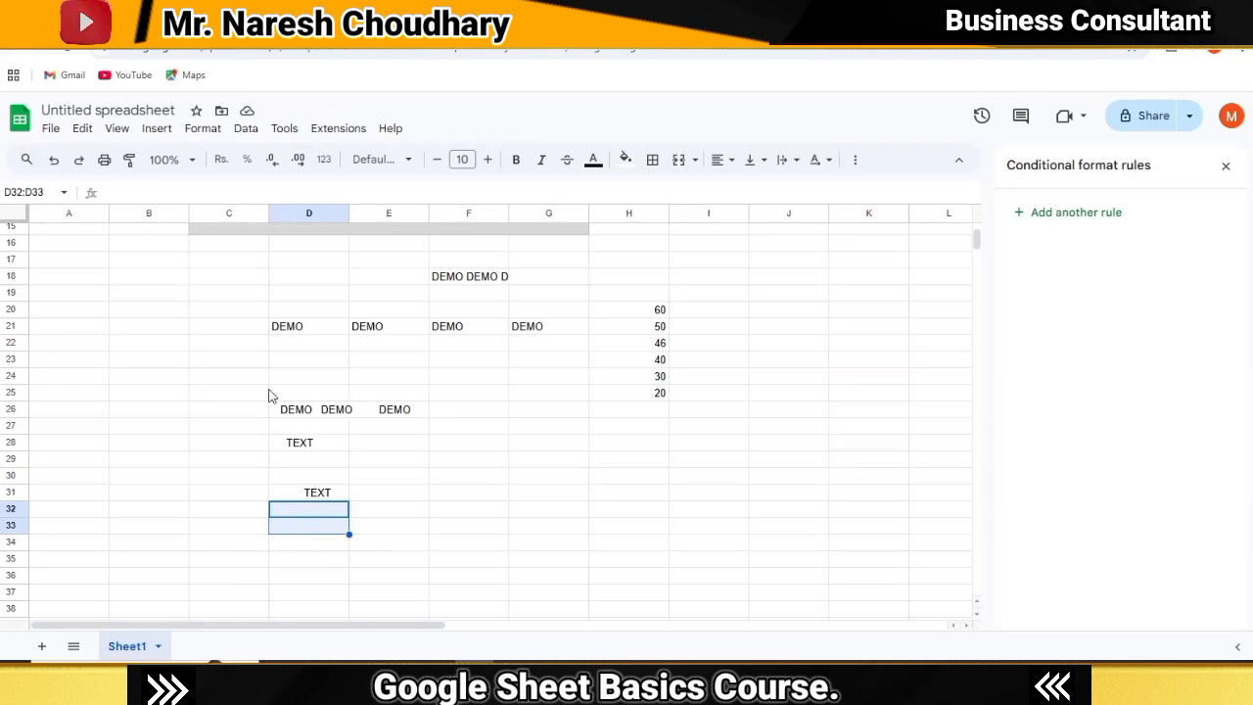
Trim the extra whitespace from the text in range C25:E32.
{"action": "left_click_drag", "start_coordinate": [262, 393], "coordinate": [402, 518]}
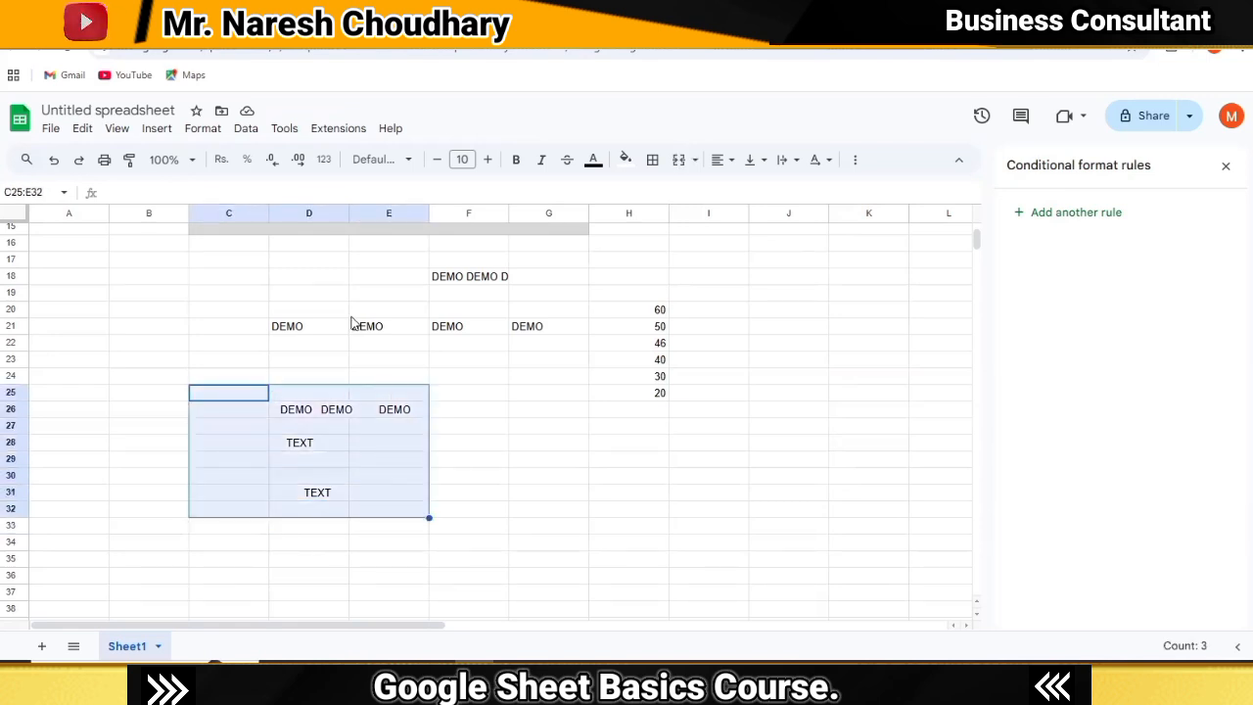
{"action": "left_click", "coordinate": [246, 127]}
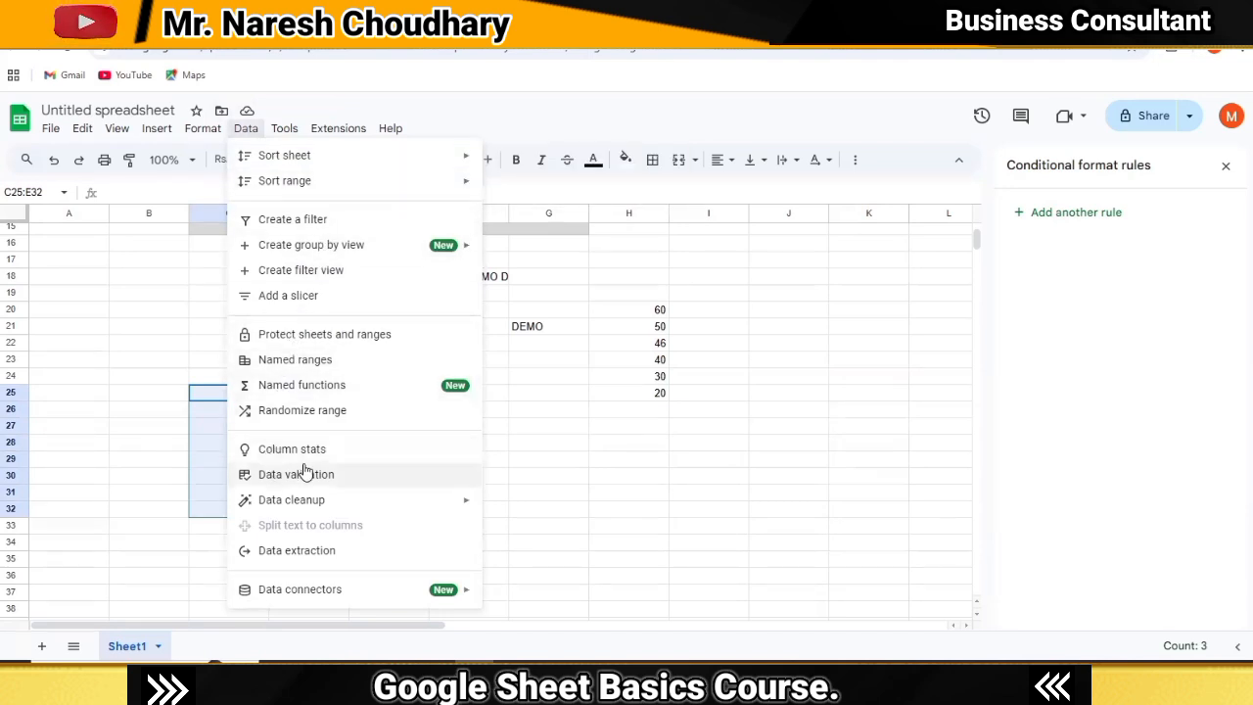
{"action": "mouse_move", "coordinate": [333, 509]}
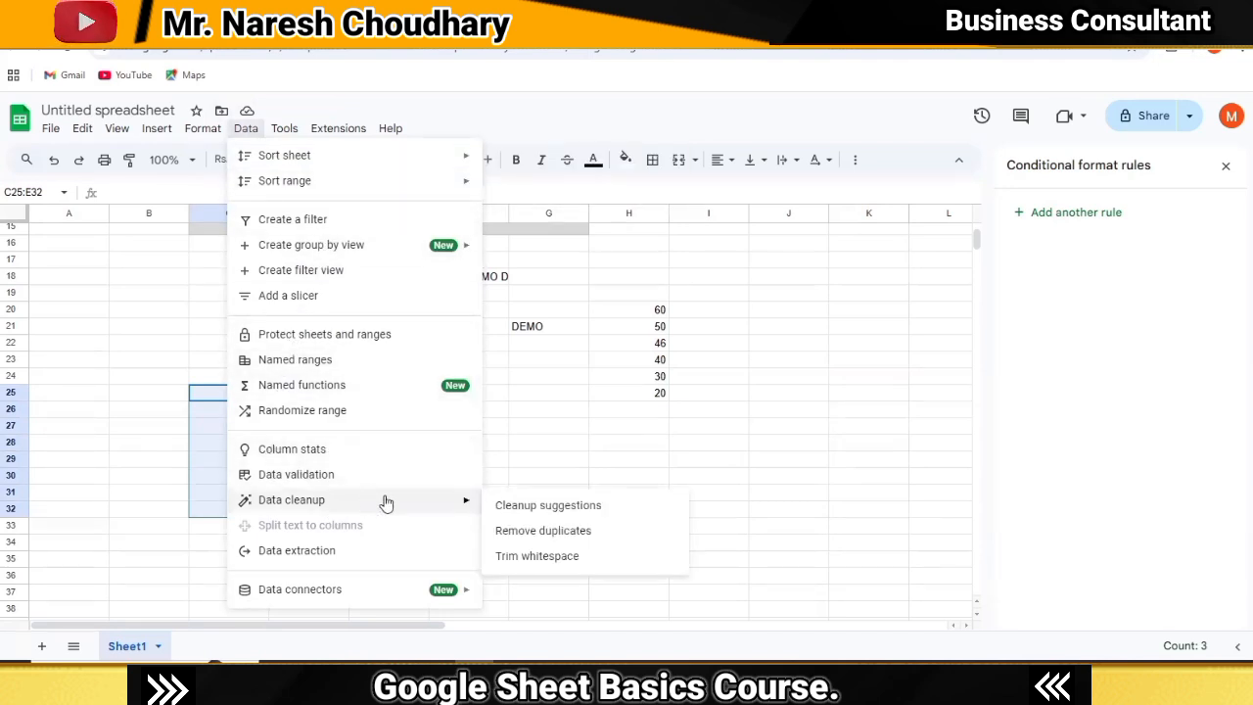
{"action": "left_click", "coordinate": [539, 556]}
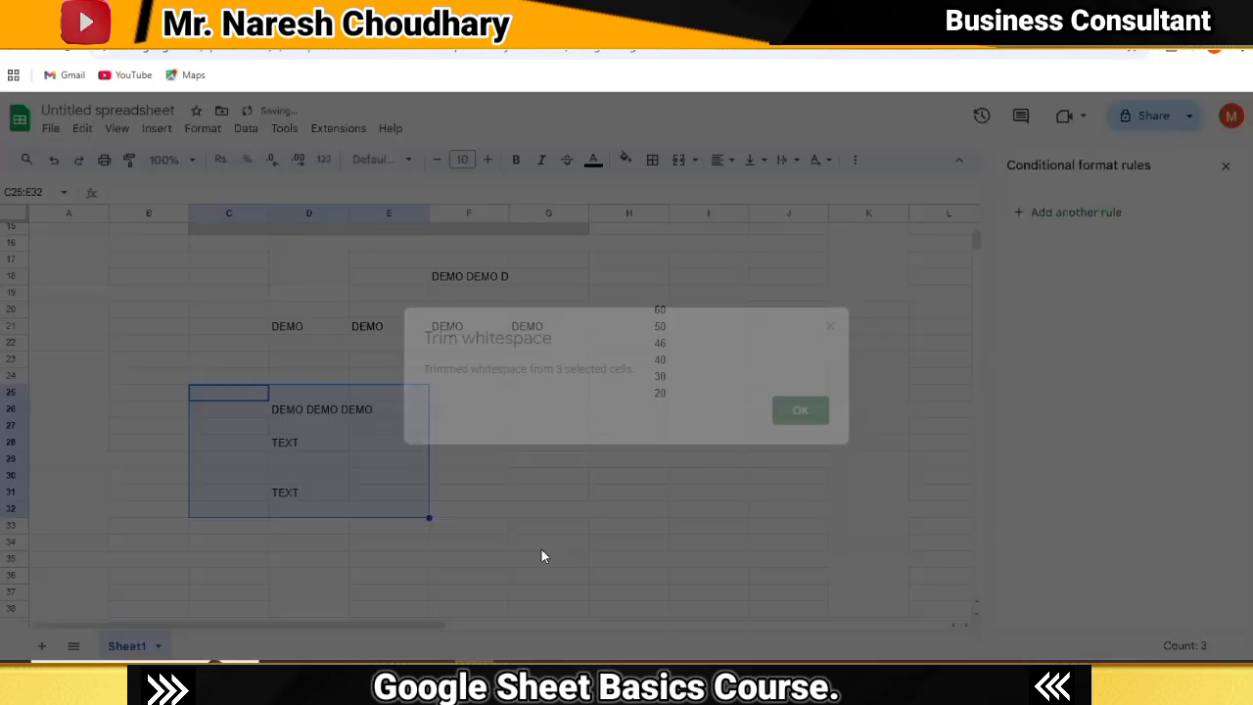
{"action": "left_click", "coordinate": [799, 411]}
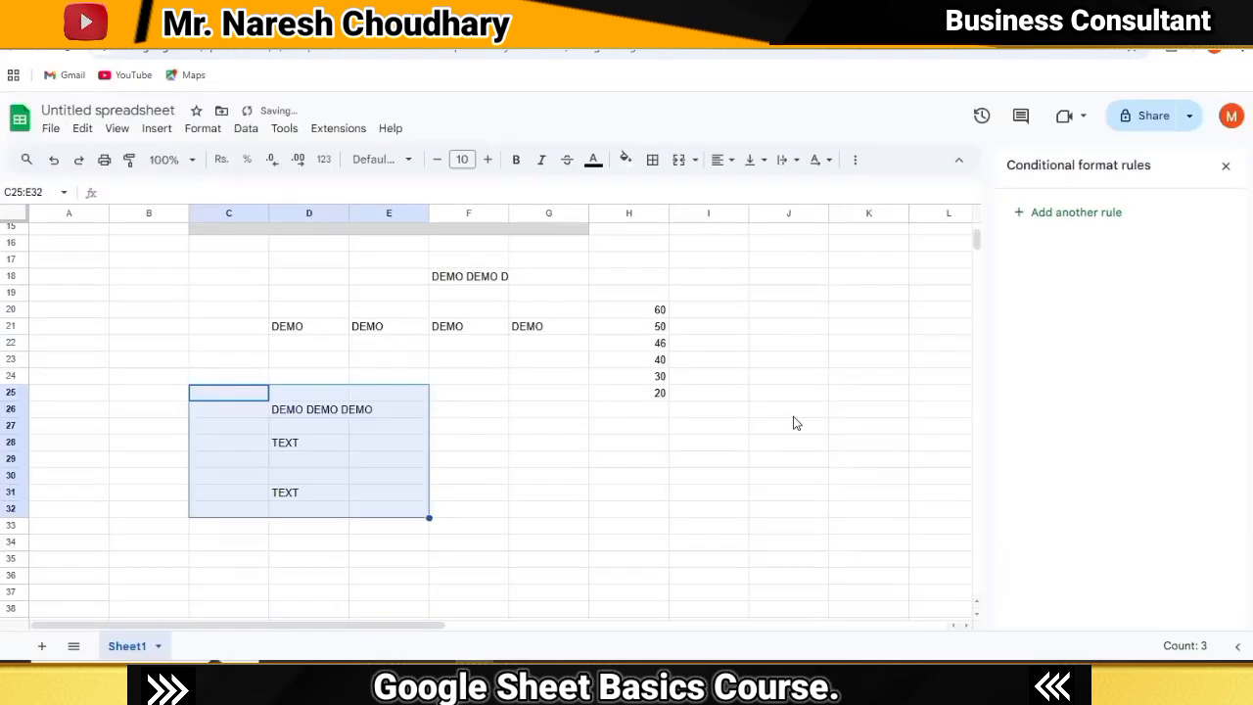
{"action": "left_click", "coordinate": [286, 540]}
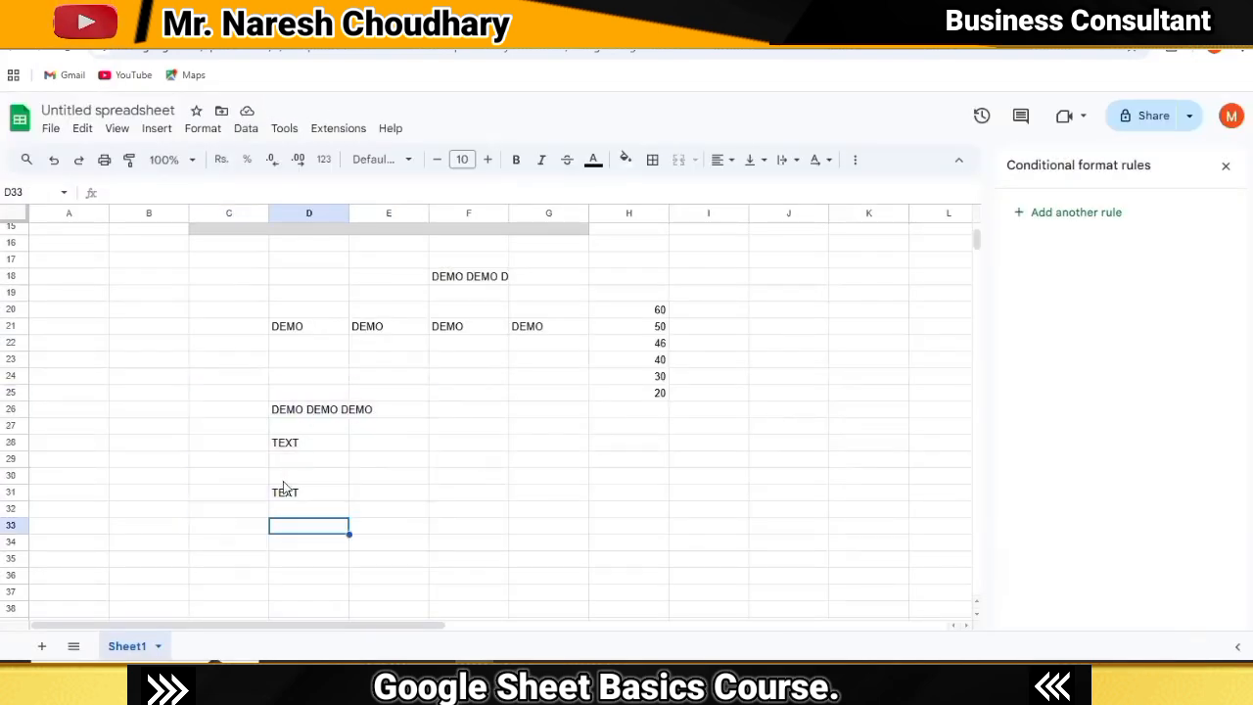
Undo the whitespace trim to compare the original spacing, and redo it.
{"action": "left_click", "coordinate": [54, 161]}
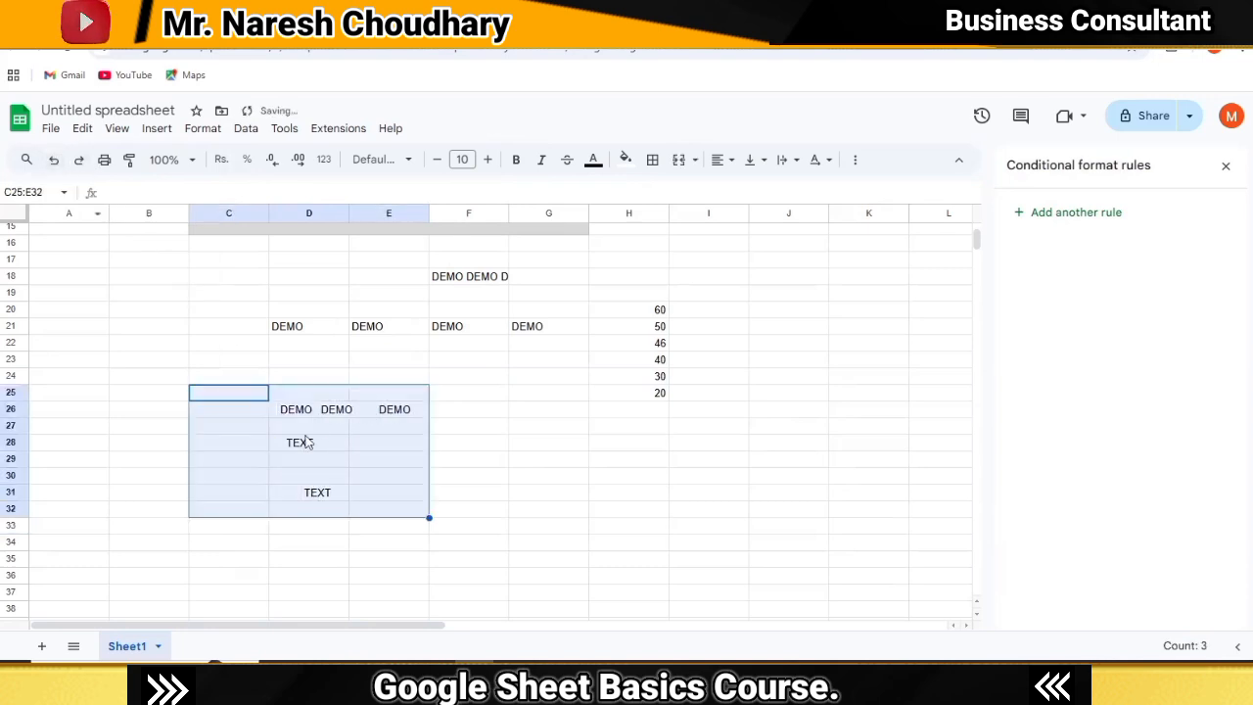
{"action": "left_click", "coordinate": [78, 159]}
{"action": "left_click", "coordinate": [250, 559]}
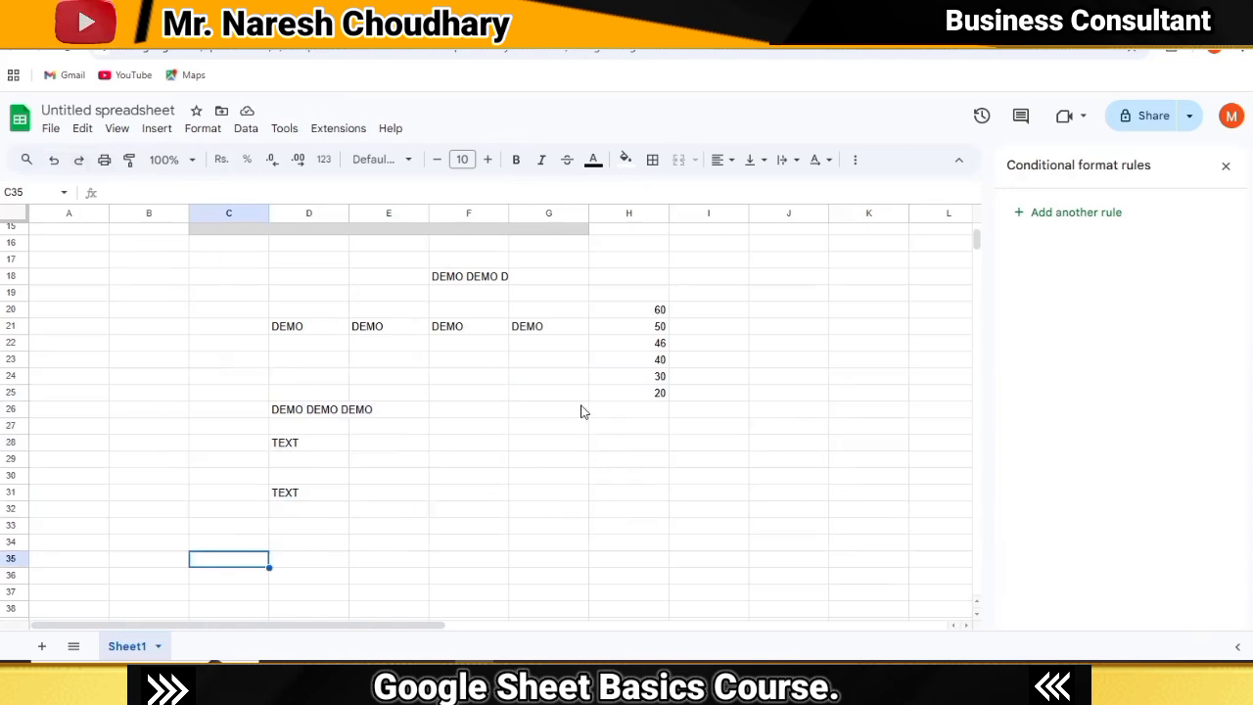
Look over the sheet's contents and close the conditional format rules.
{"action": "scroll", "coordinate": [580, 412], "scroll_direction": "up", "scroll_amount": 5}
{"action": "scroll", "coordinate": [577, 414], "scroll_direction": "down", "scroll_amount": 8}
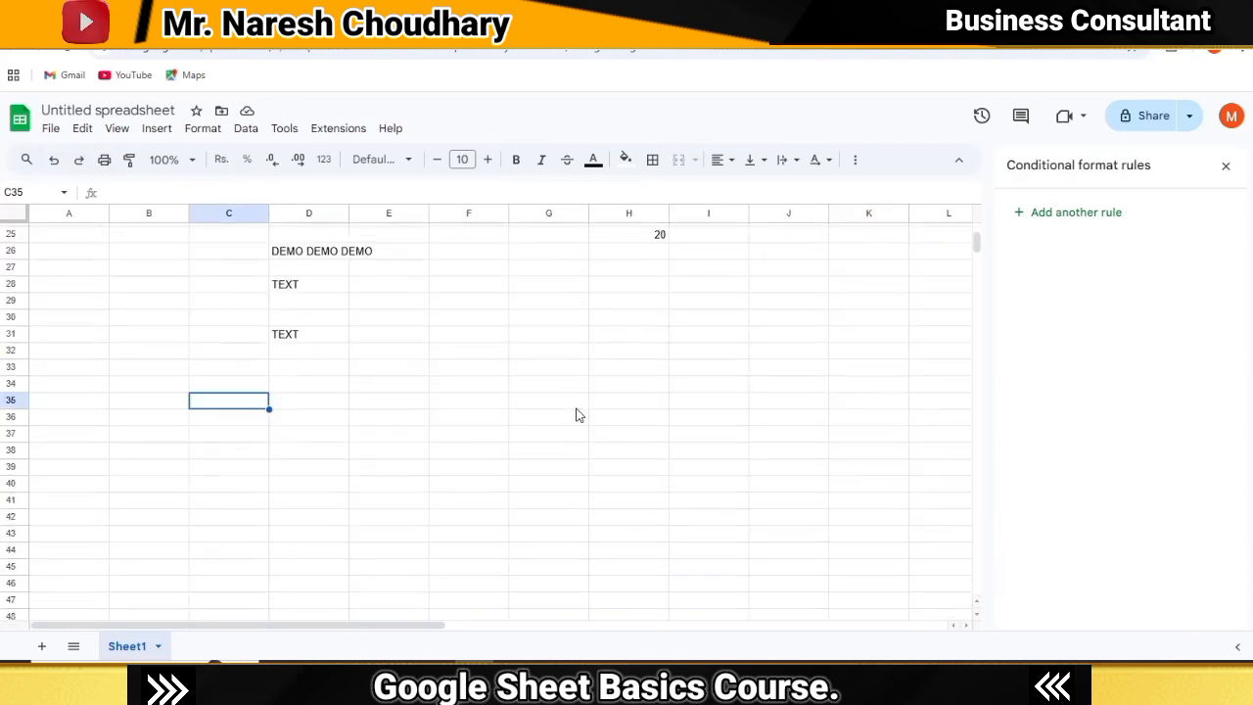
{"action": "scroll", "coordinate": [578, 415], "scroll_direction": "up", "scroll_amount": 8}
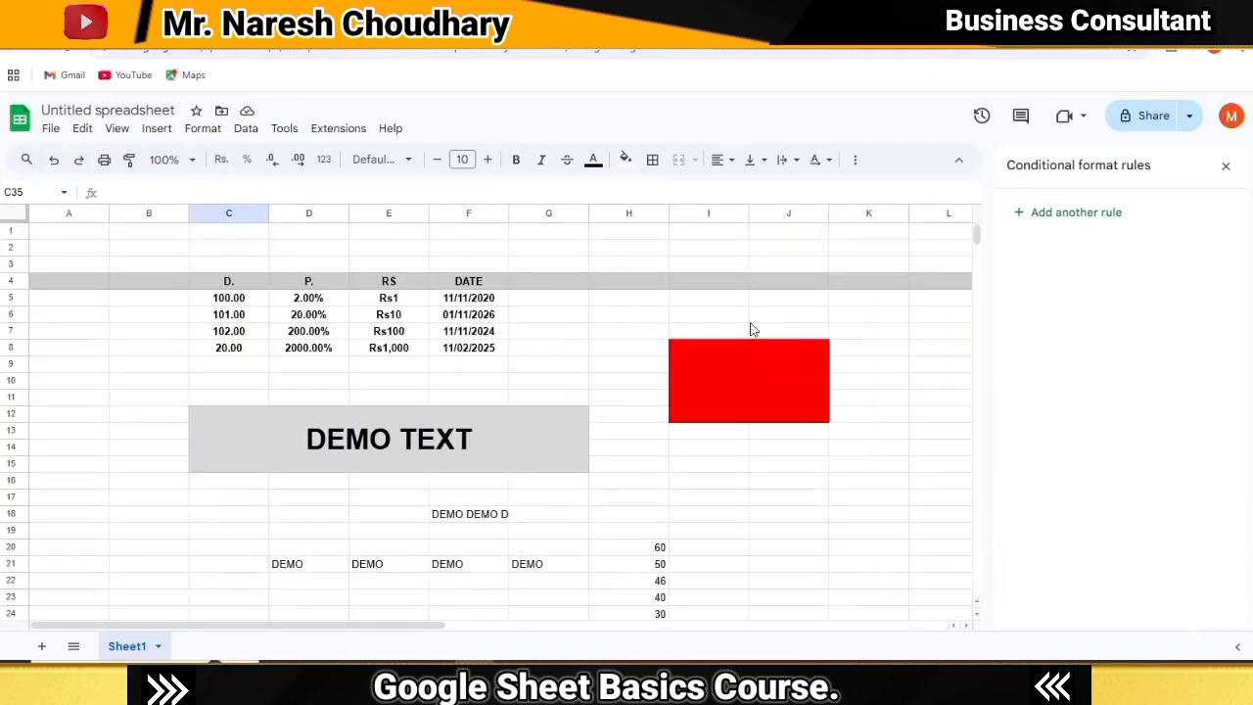
{"action": "left_click", "coordinate": [1221, 167]}
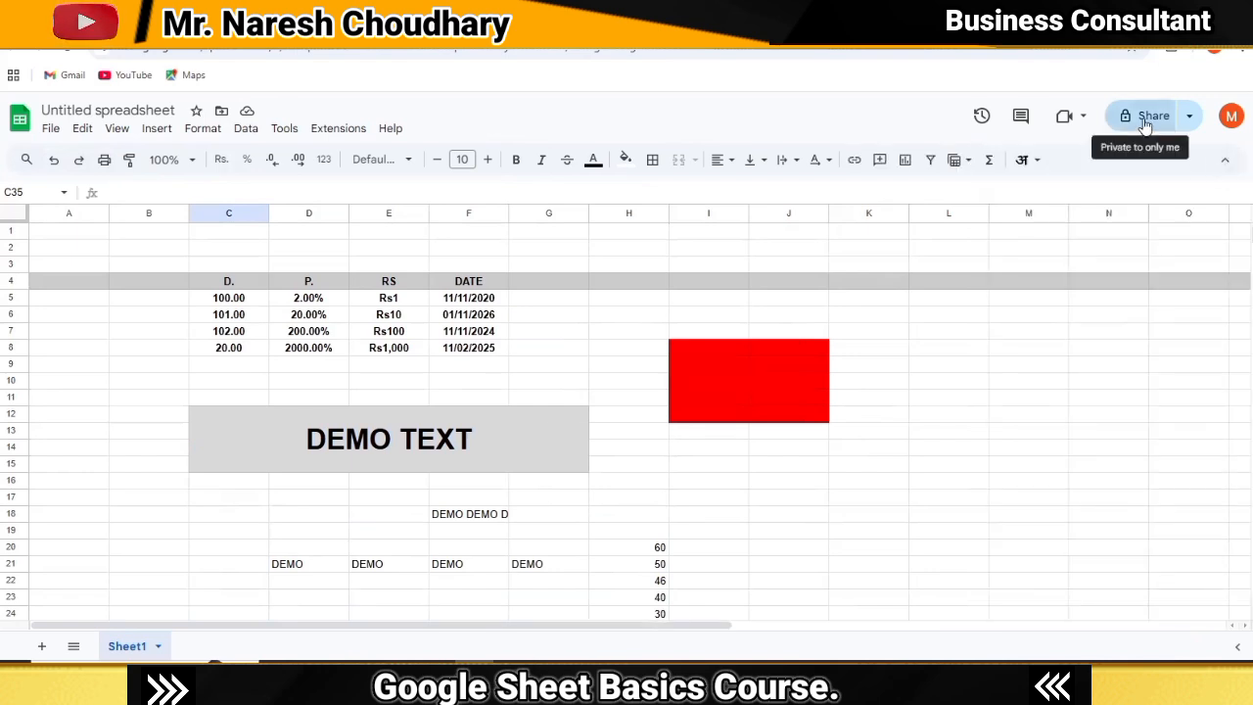
Start sharing the spreadsheet and save it under the name DEMO.
{"action": "left_click", "coordinate": [1145, 121]}
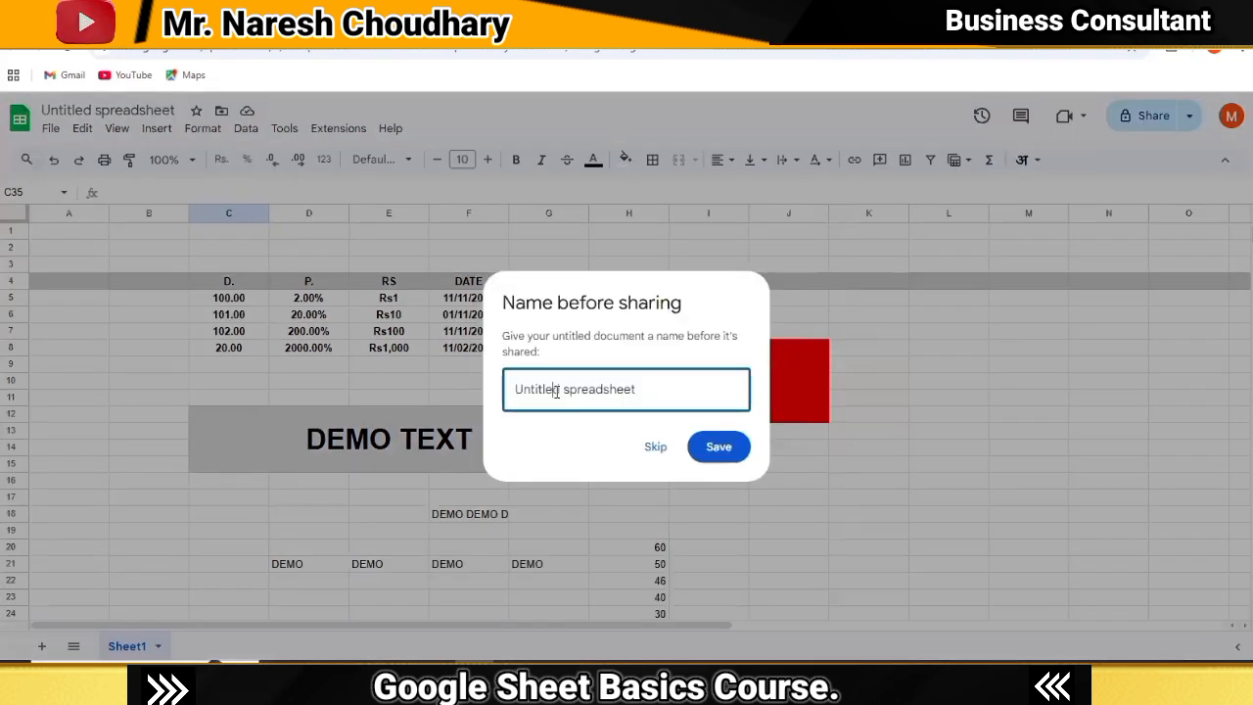
{"action": "left_click", "coordinate": [641, 389]}
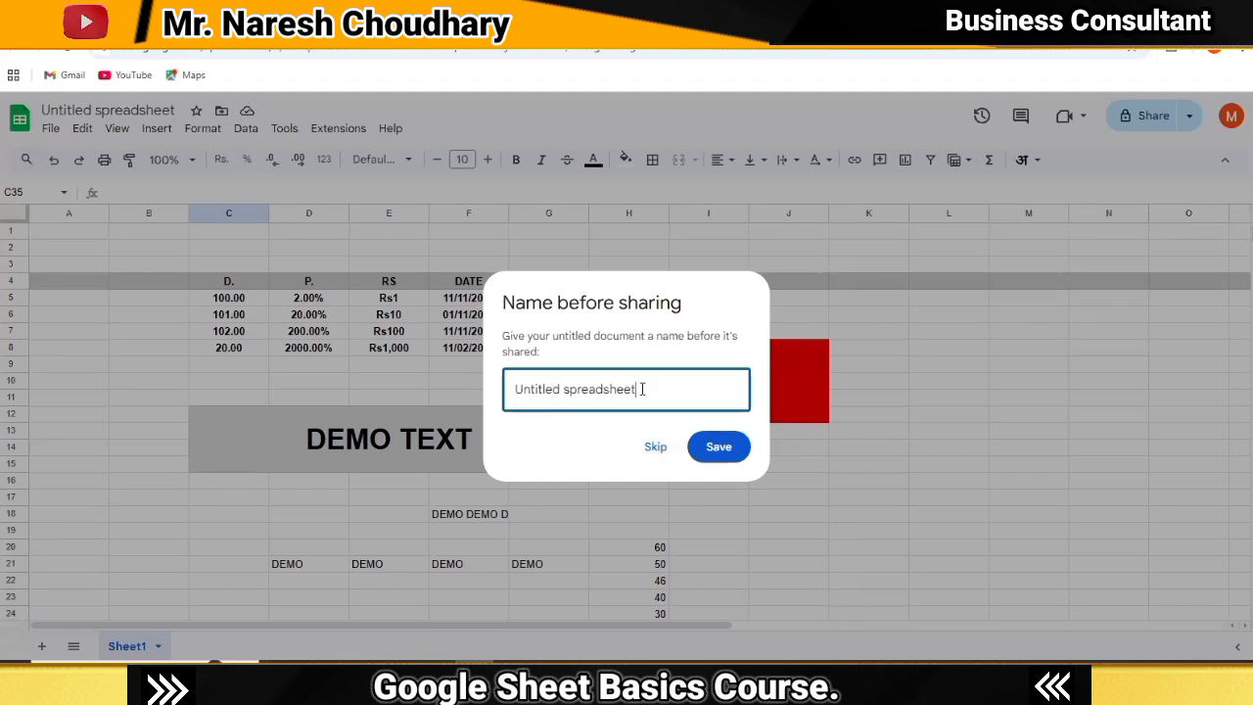
{"action": "key", "text": "ctrl+shift+Left"}
{"action": "key", "text": "ctrl+shift+Left"}
{"action": "key", "text": "BackSpace"}
{"action": "type", "text": "DEMO"}
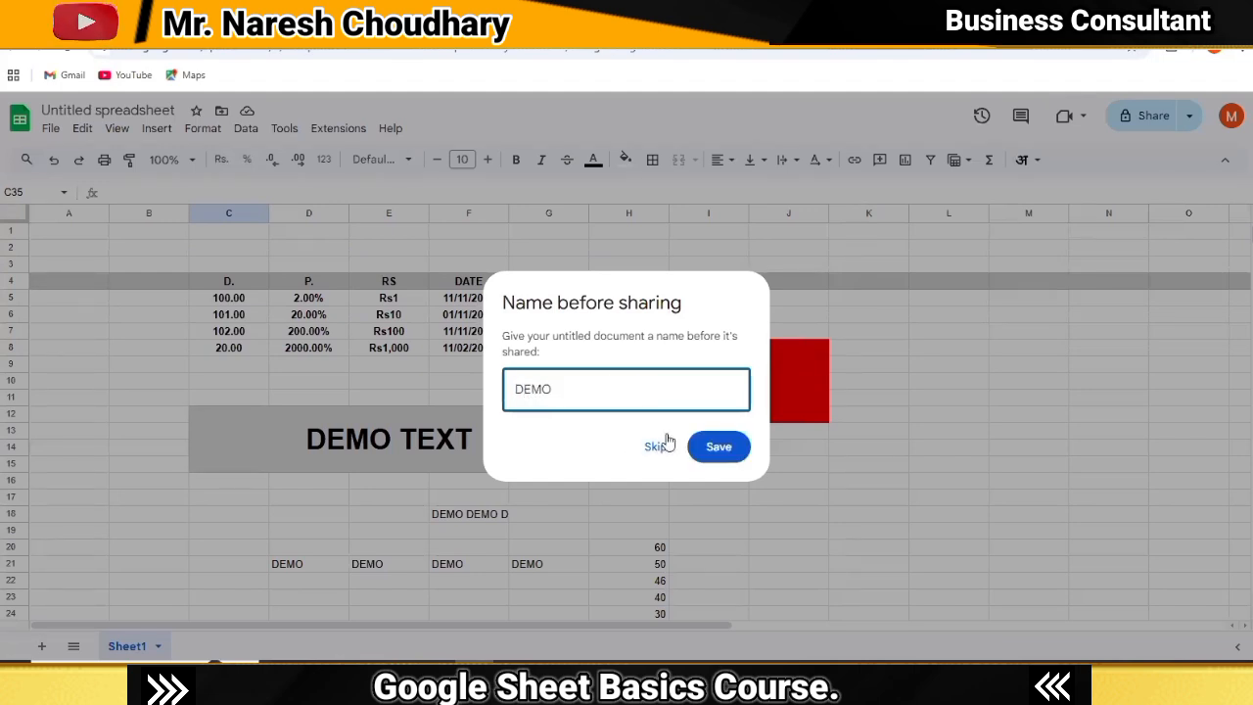
{"action": "left_click", "coordinate": [709, 446]}
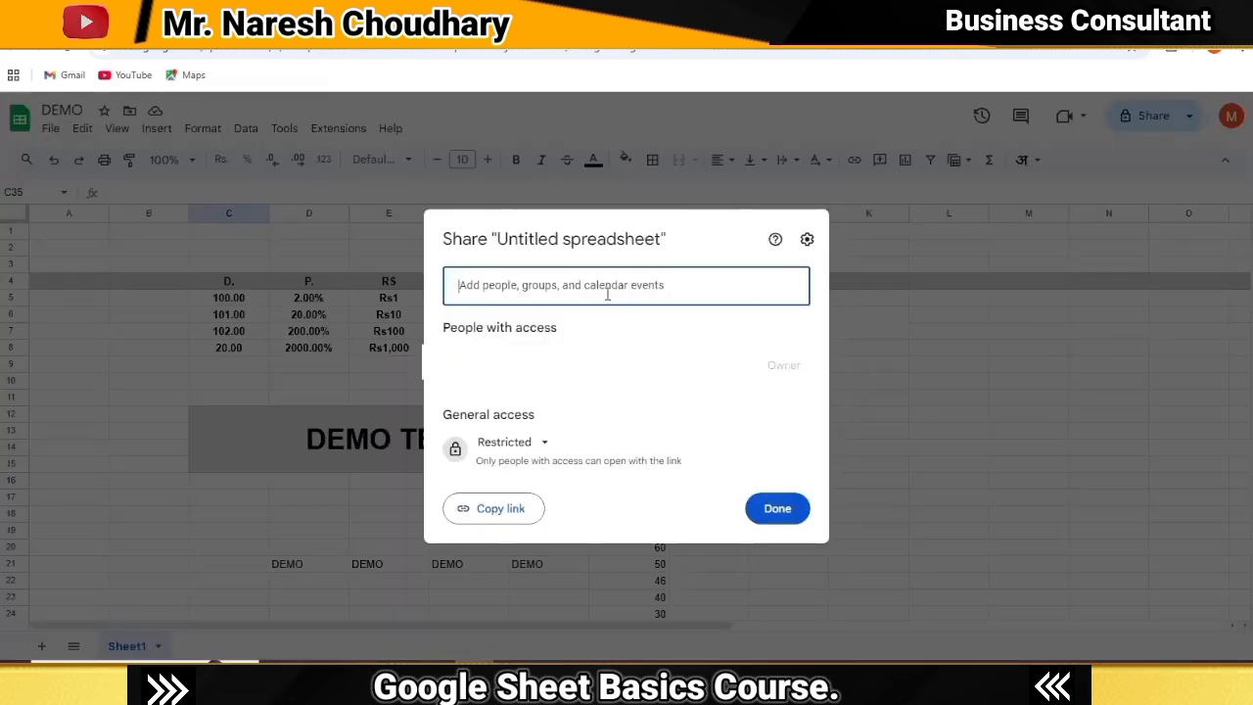
Add a suggested contact as a share recipient and switch the Notify people option off and on again.
{"action": "left_click", "coordinate": [471, 285]}
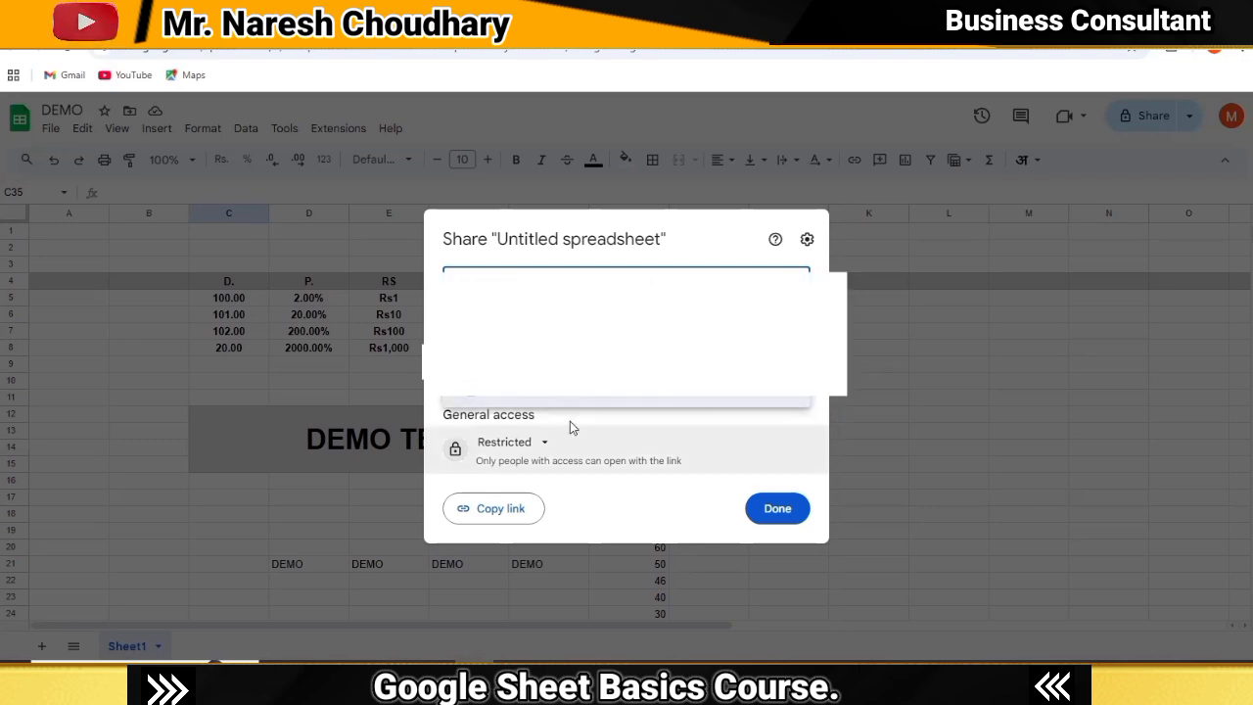
{"action": "left_click", "coordinate": [568, 394]}
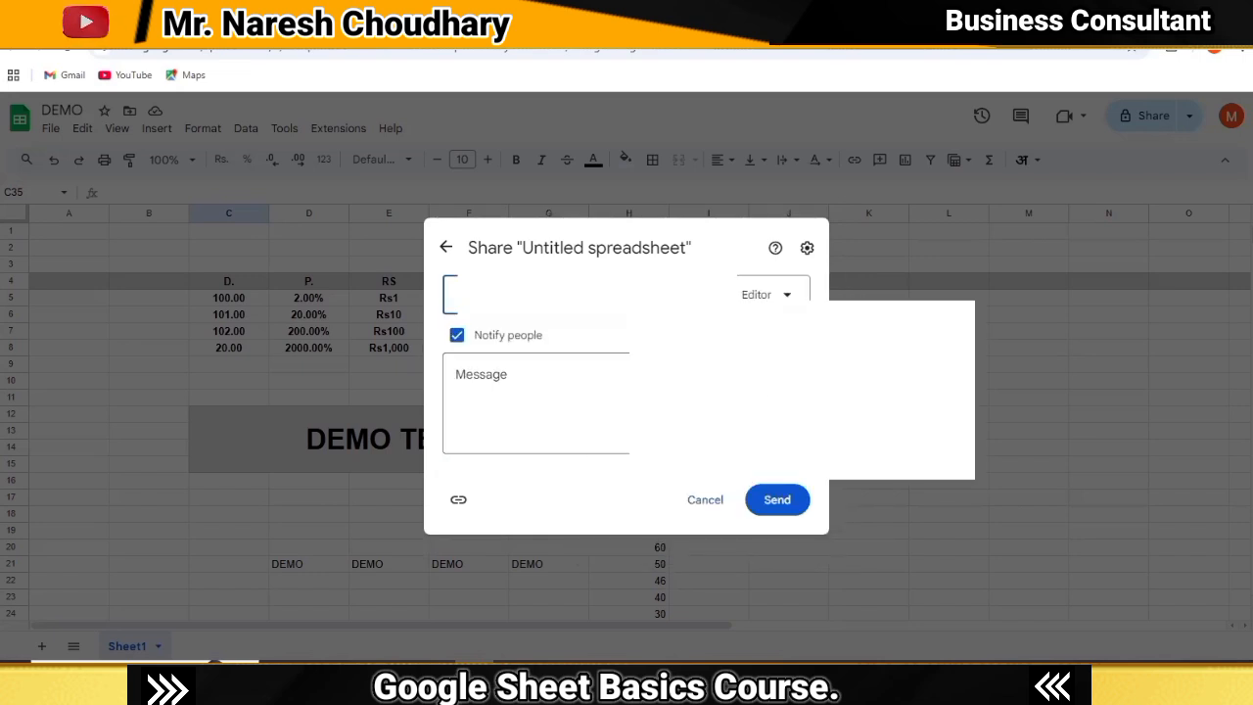
{"action": "key", "text": "BackSpace"}
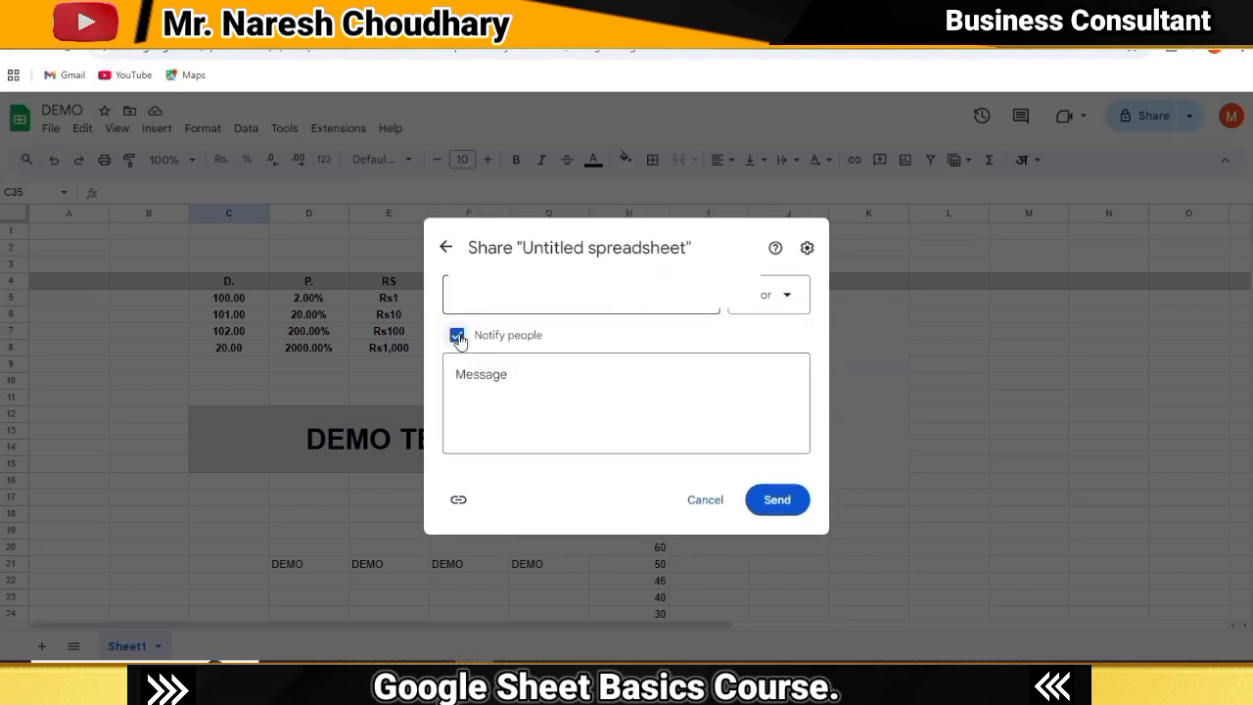
{"action": "left_click", "coordinate": [457, 336]}
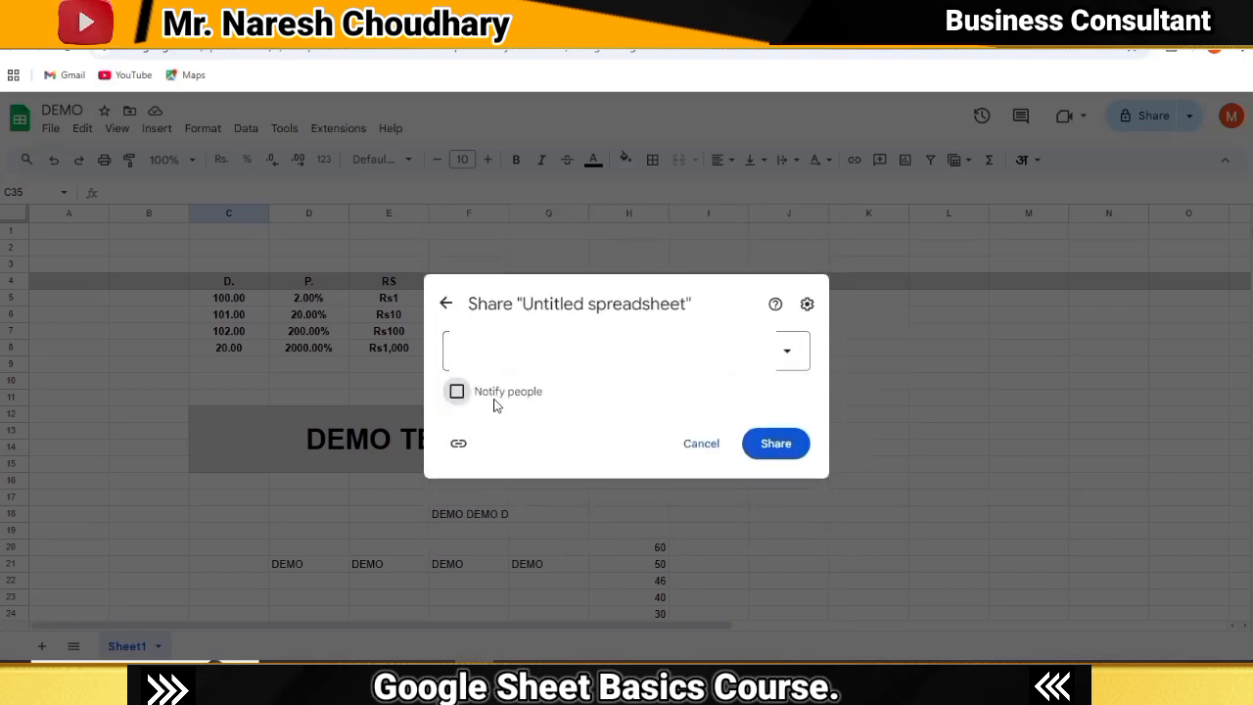
{"action": "left_click", "coordinate": [458, 392]}
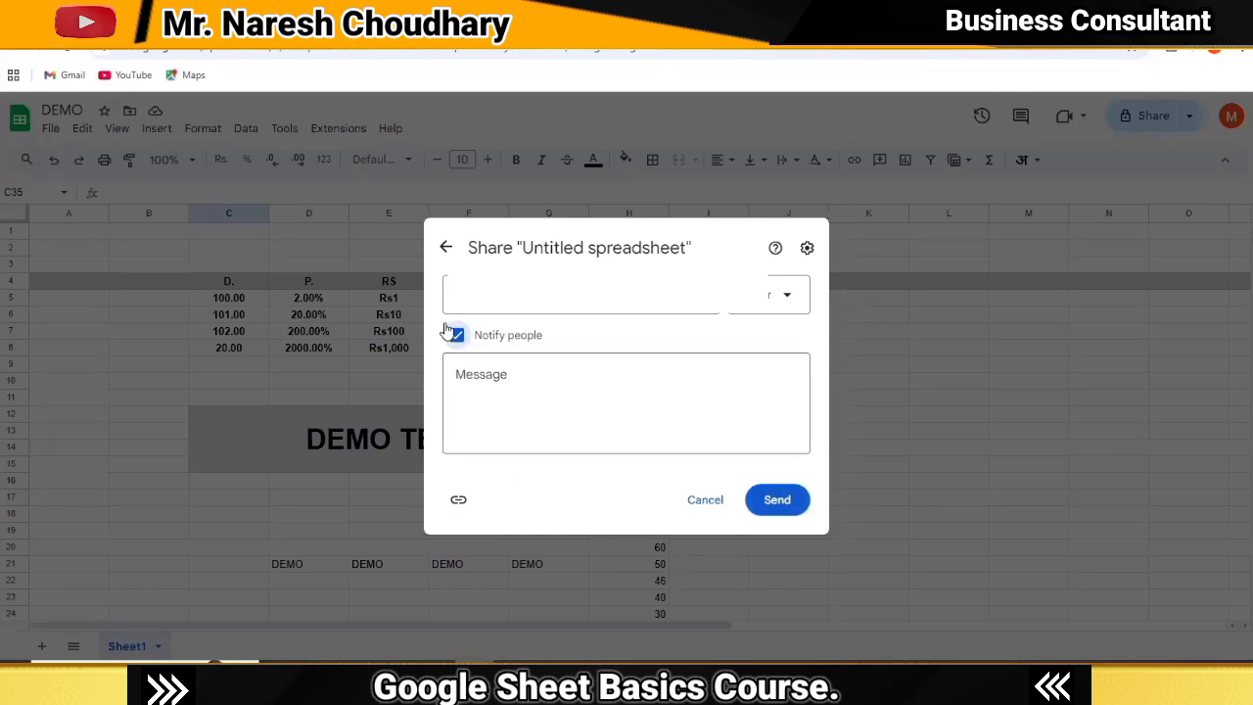
Review the Viewer, Commenter and Editor access roles for the recipient, and cancel the sharing.
{"action": "left_click", "coordinate": [780, 296]}
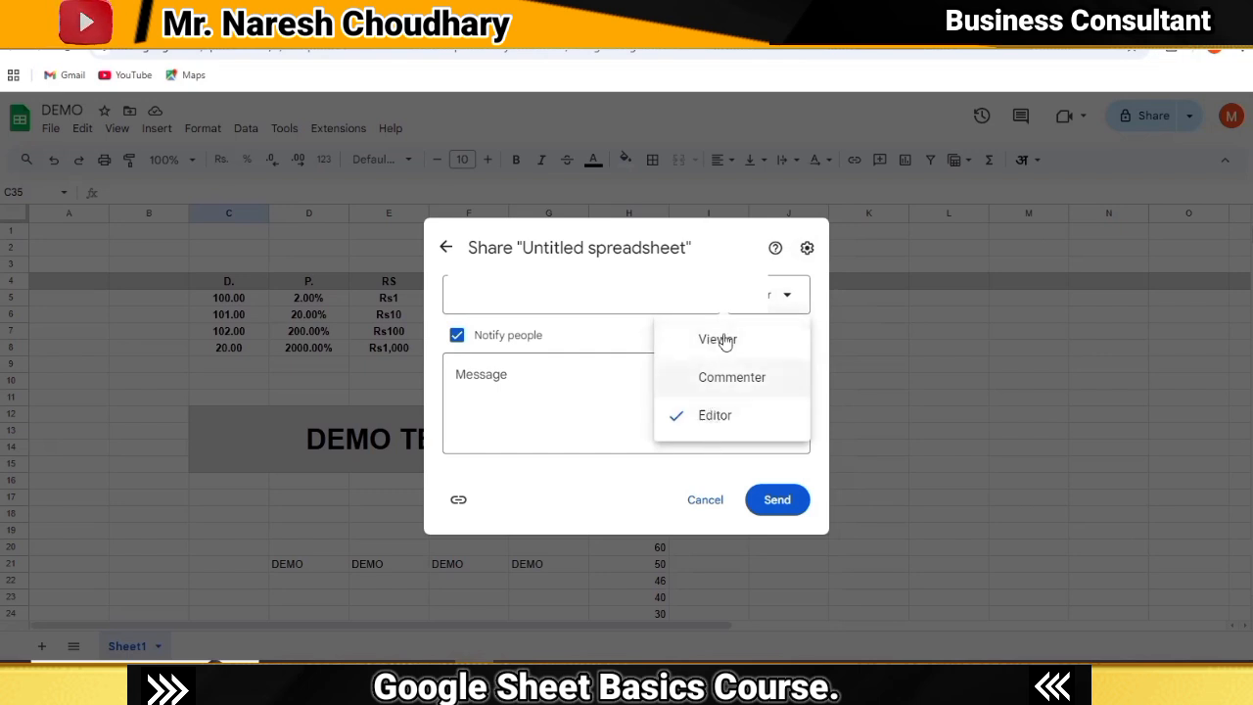
{"action": "left_click", "coordinate": [627, 330]}
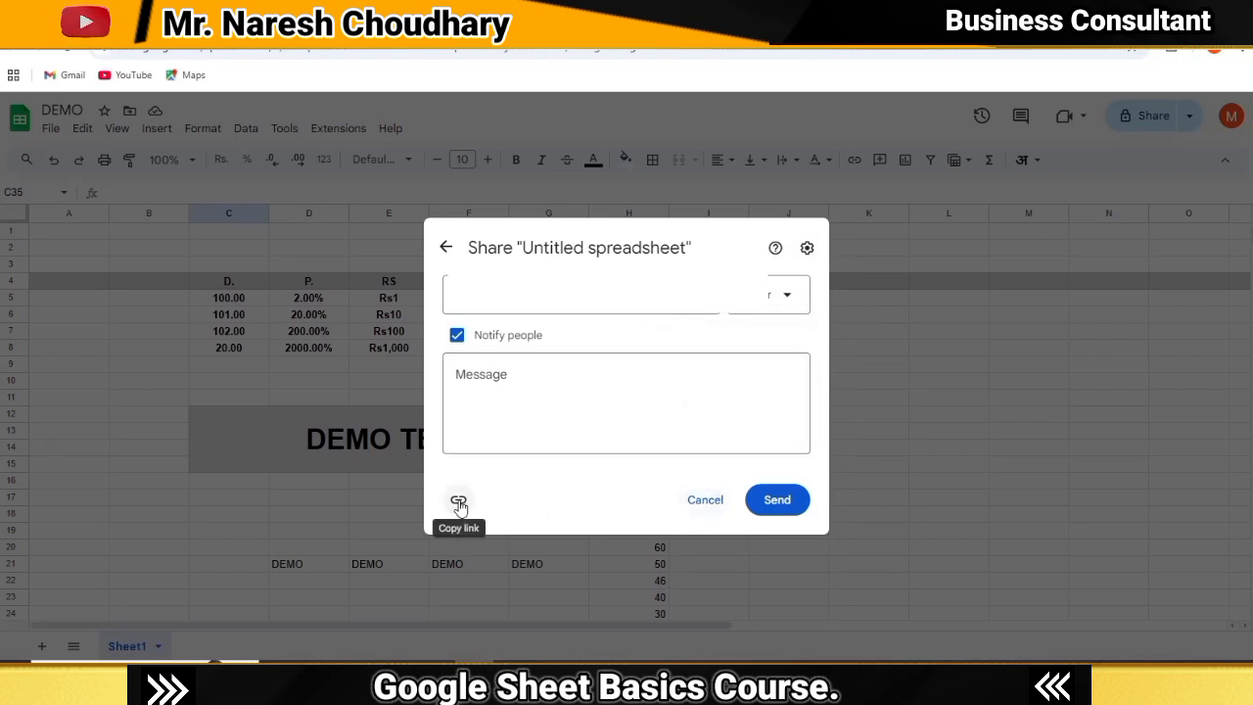
{"action": "left_click", "coordinate": [715, 504]}
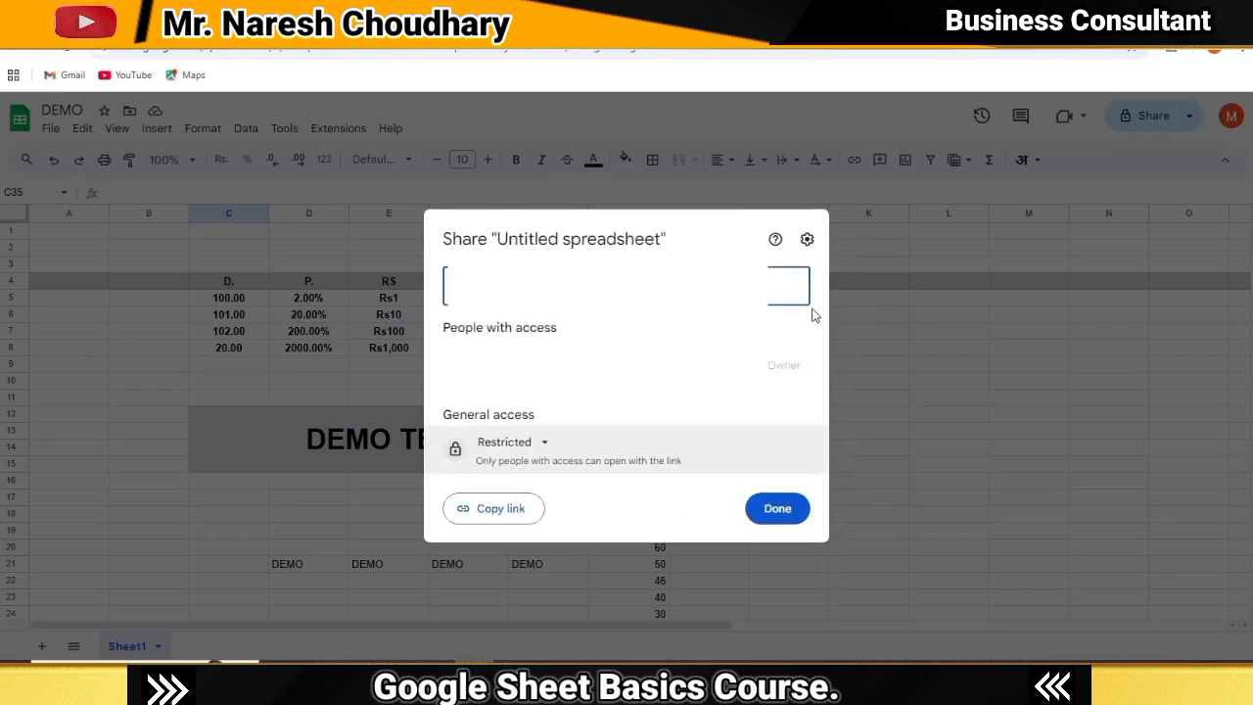
{"action": "left_click", "coordinate": [931, 292]}
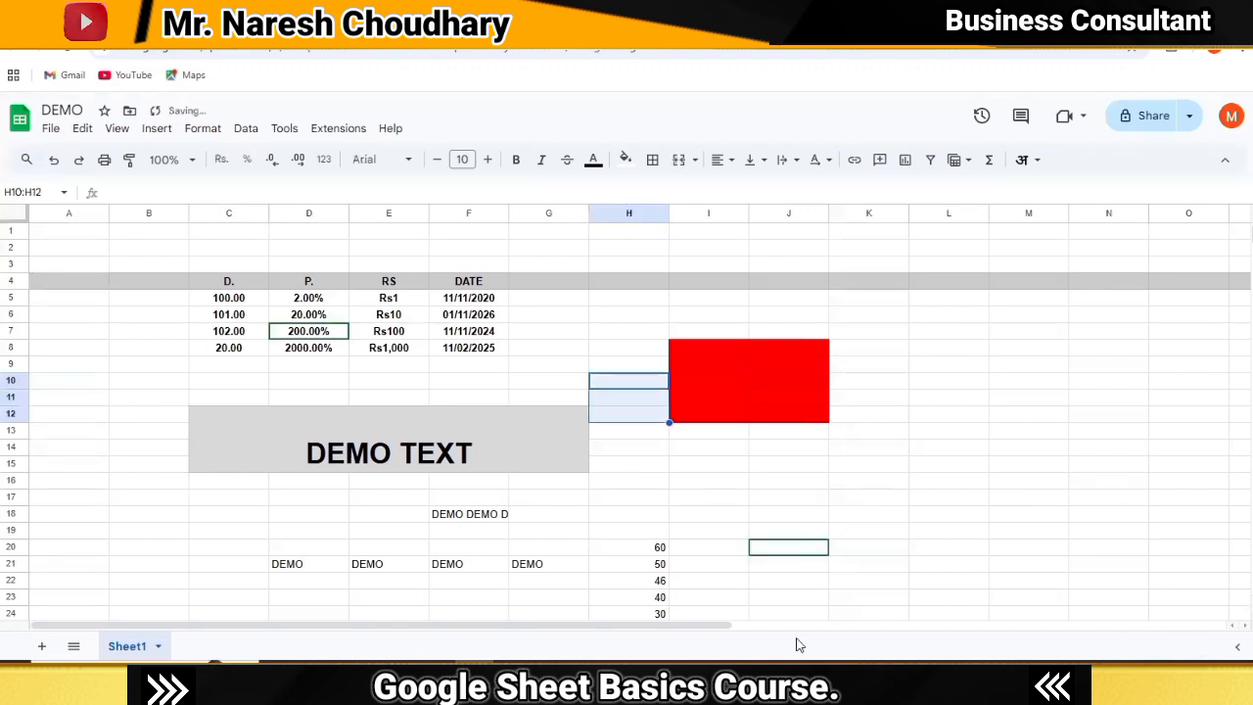
{"action": "scroll", "coordinate": [893, 577], "scroll_direction": "down", "scroll_amount": 4}
{"action": "left_click", "coordinate": [722, 446]}
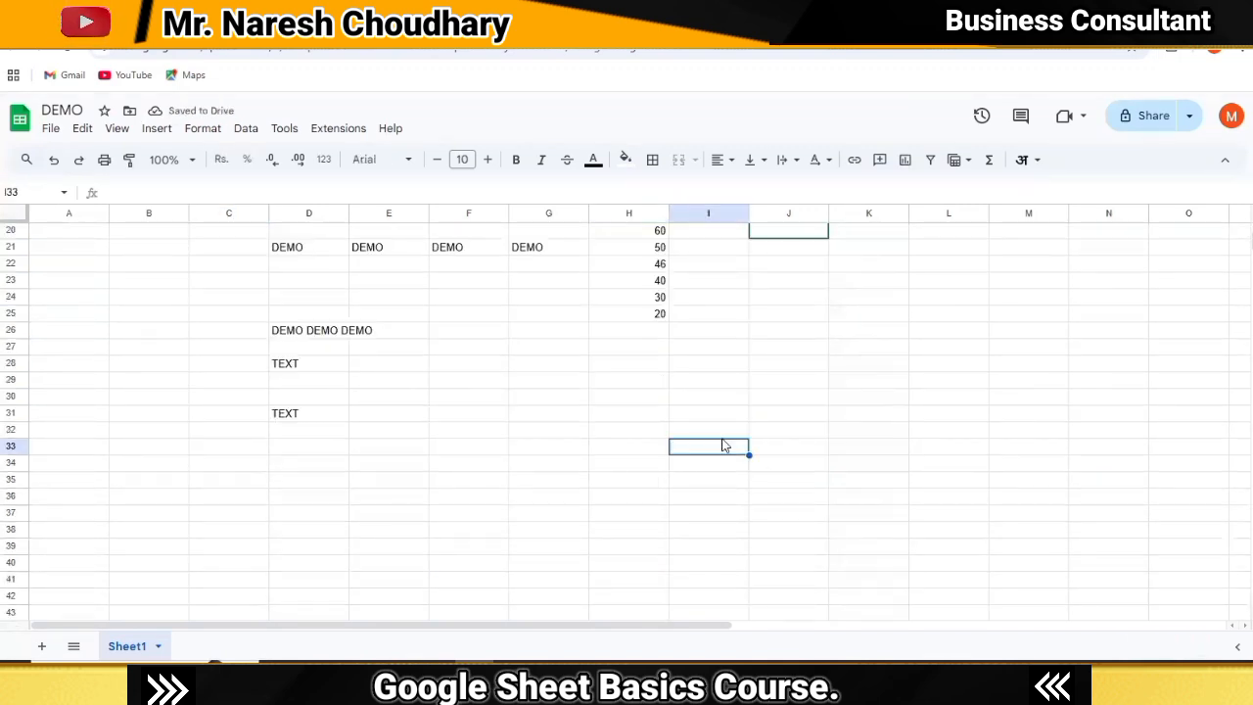
{"action": "scroll", "coordinate": [467, 422], "scroll_direction": "up", "scroll_amount": 6}
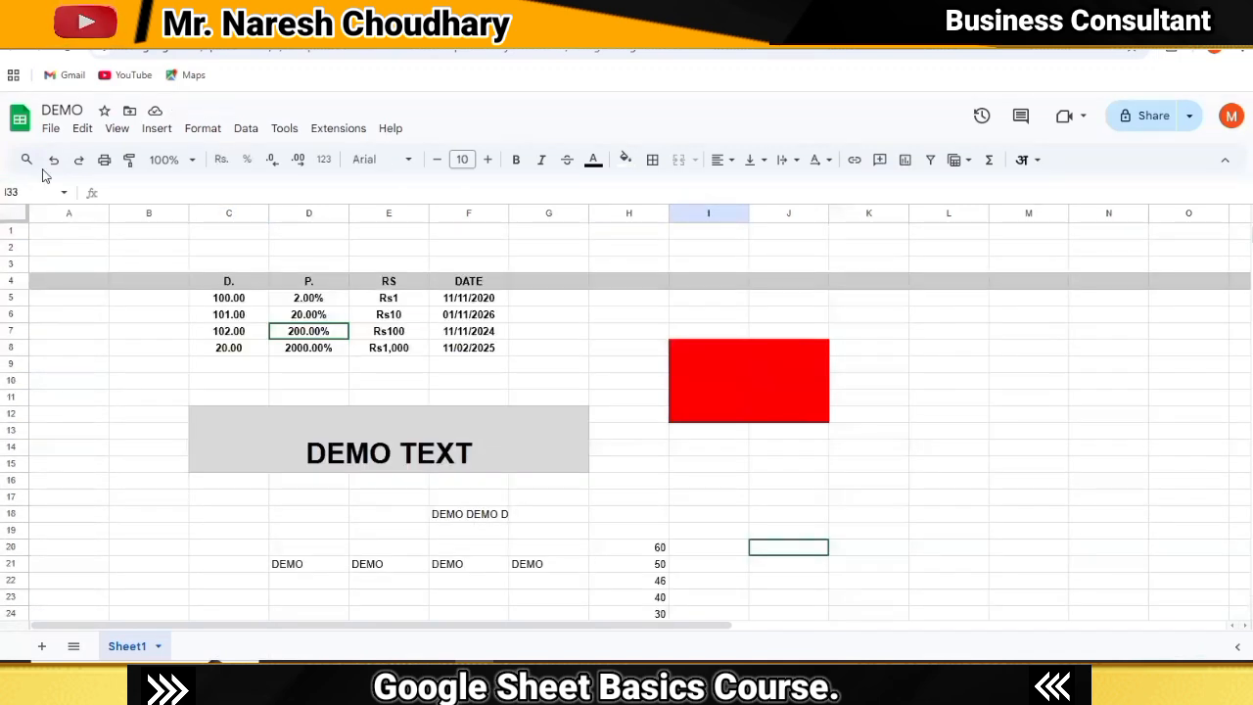
Start emailing the DEMO file and add a suggested contact as the recipient.
{"action": "left_click", "coordinate": [51, 128]}
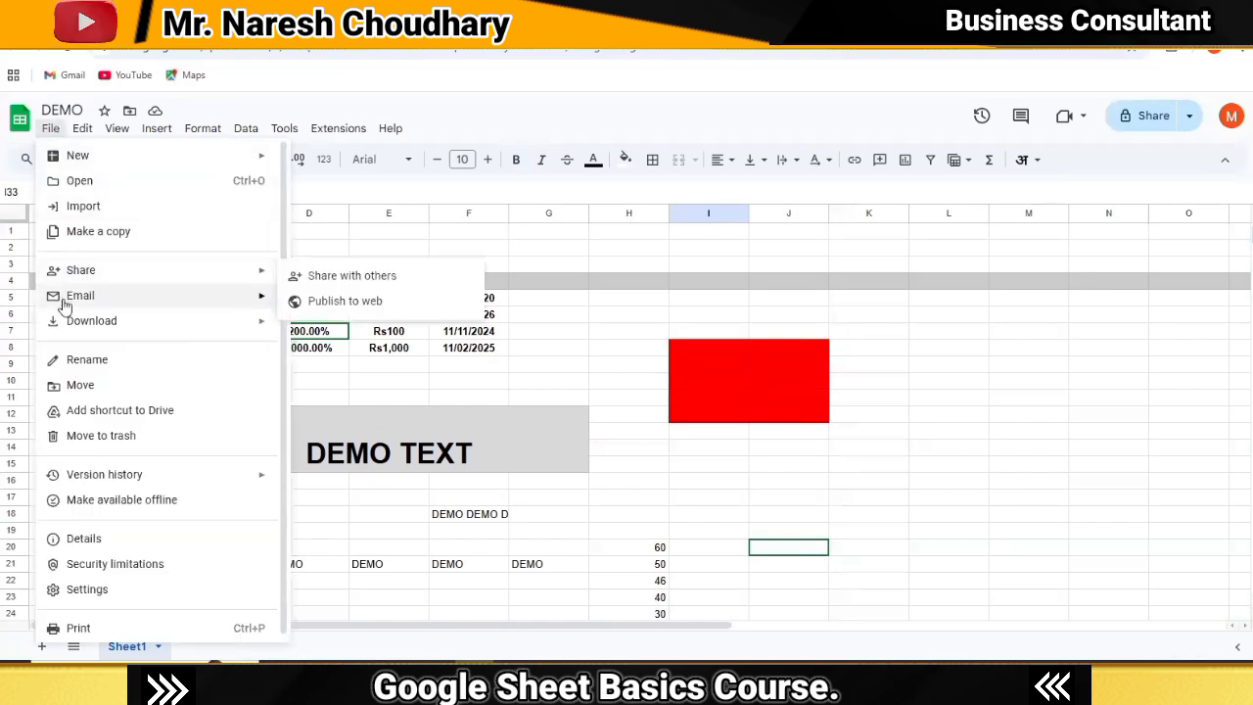
{"action": "mouse_move", "coordinate": [67, 303]}
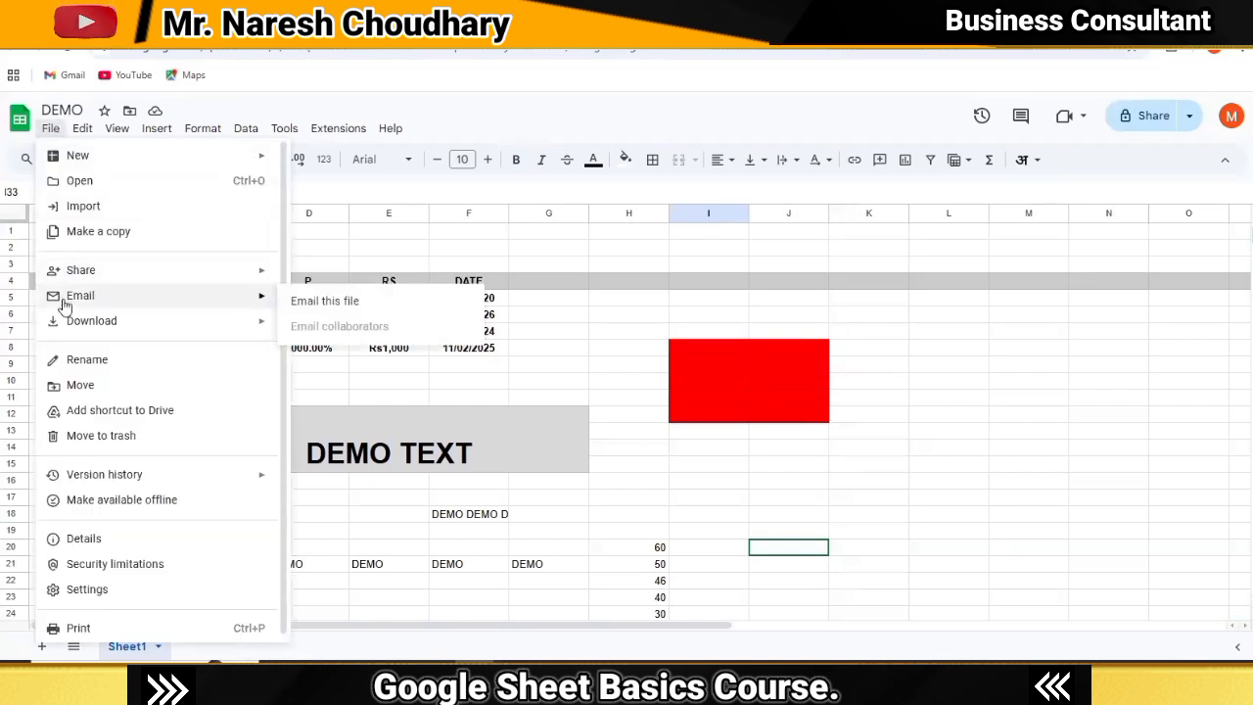
{"action": "left_click", "coordinate": [280, 304]}
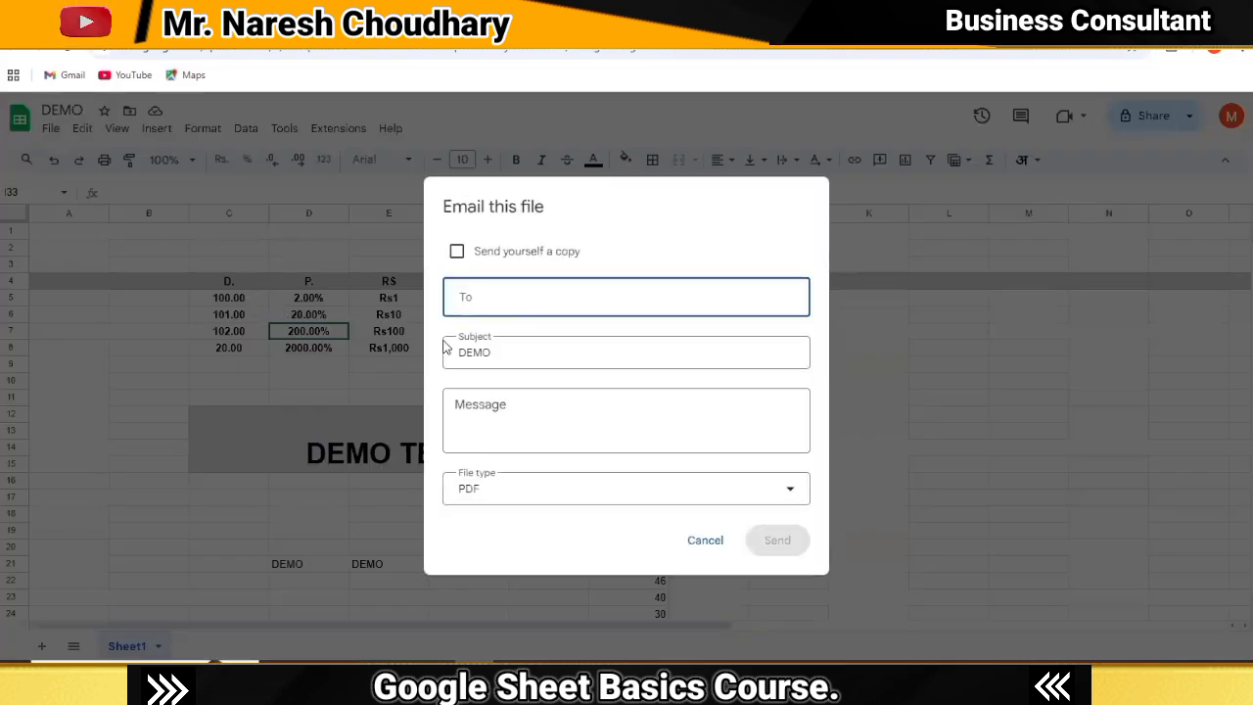
{"action": "left_click", "coordinate": [496, 299]}
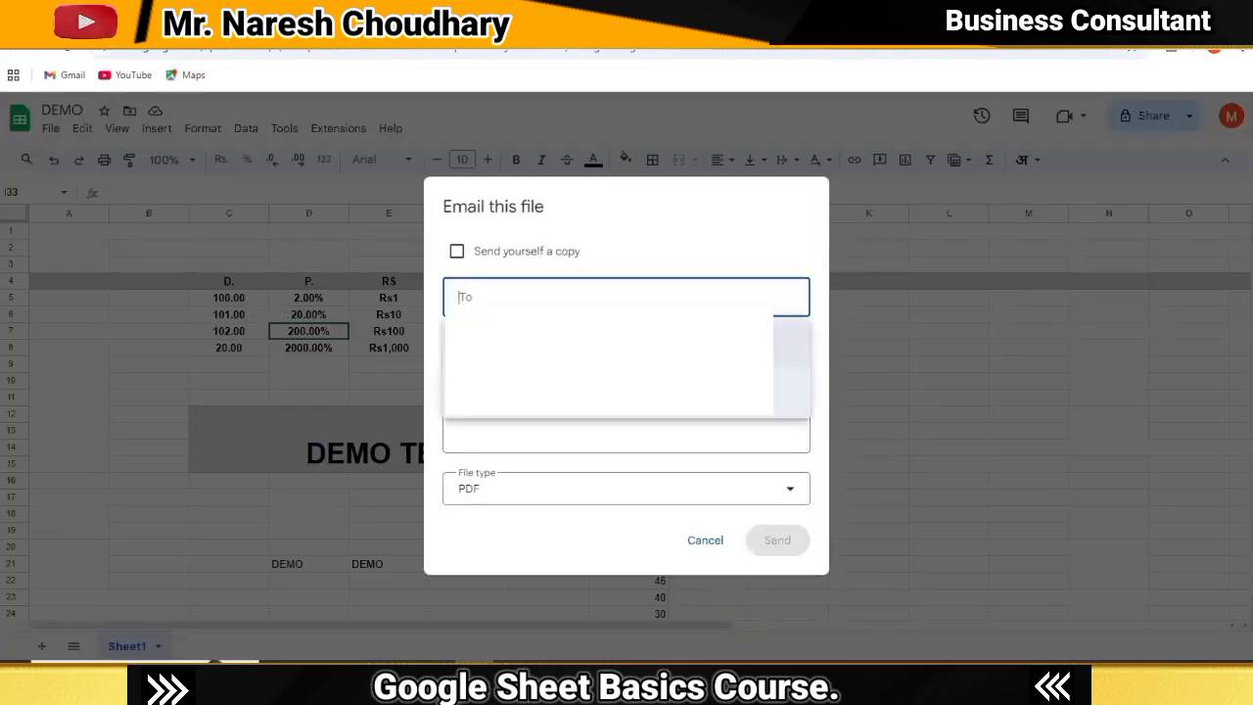
{"action": "left_click", "coordinate": [567, 390]}
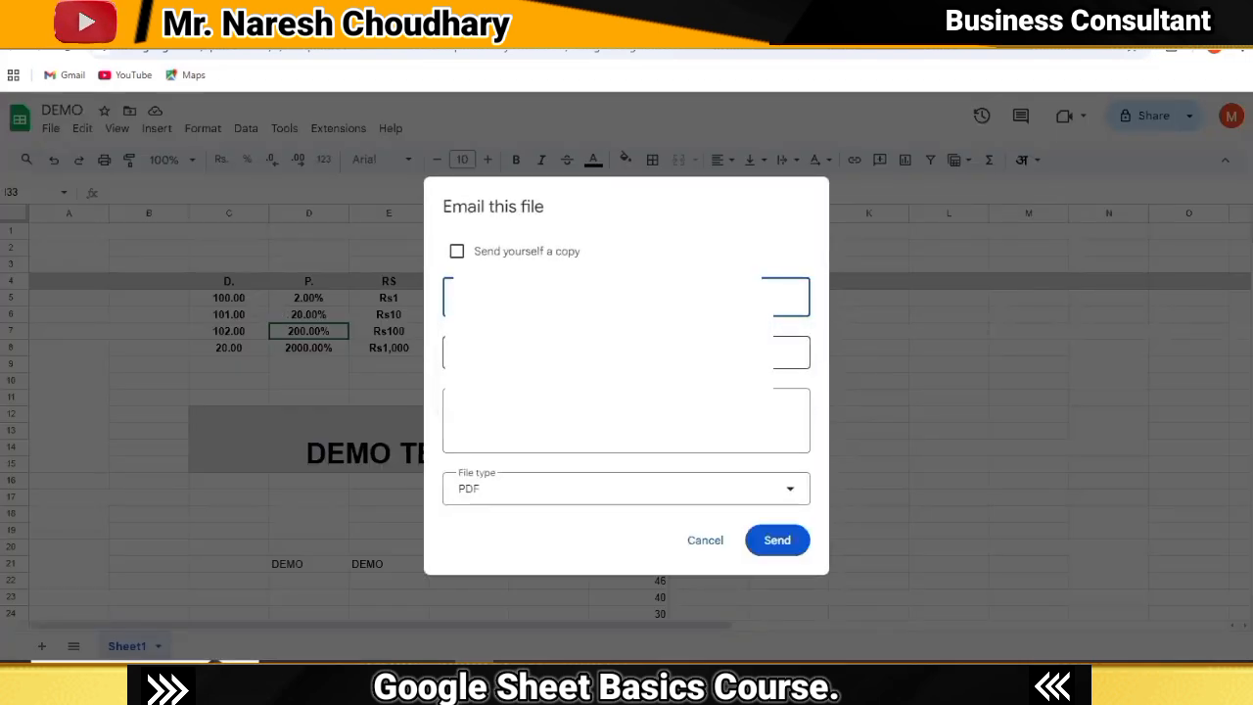
Enter DEMO RE. as the email message and show the file type choices for the attachment.
{"action": "key", "text": "Tab"}
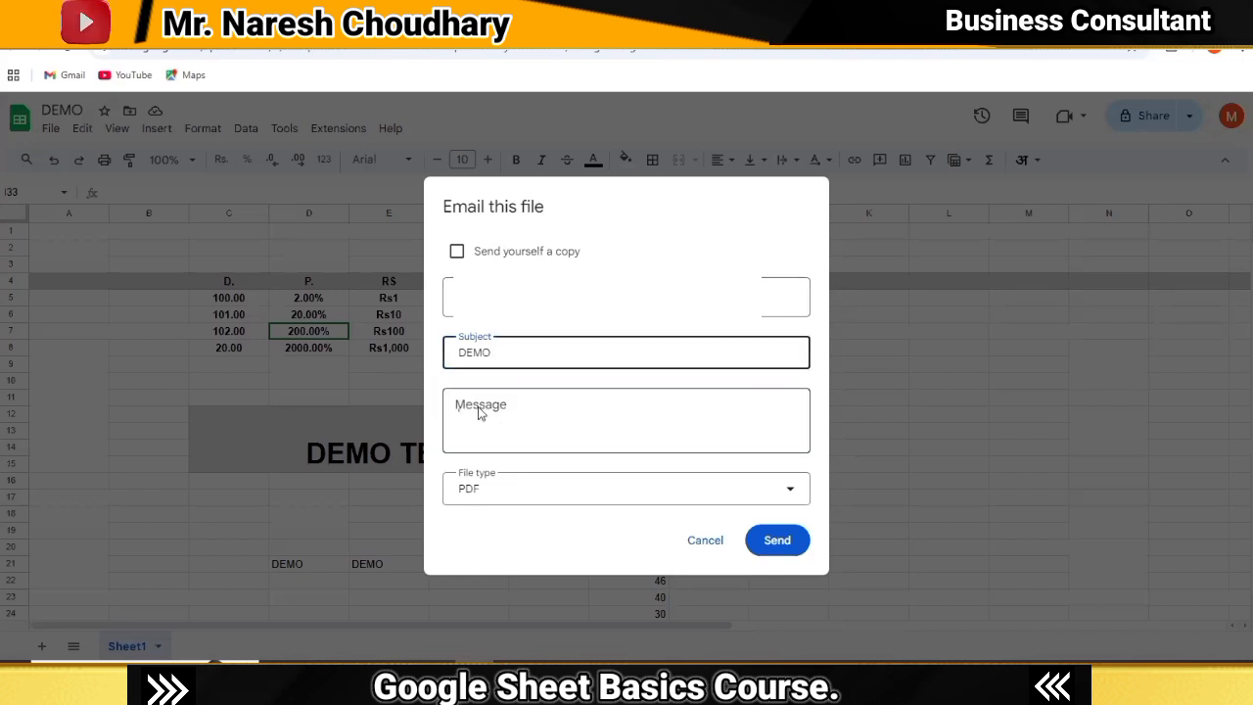
{"action": "left_click", "coordinate": [479, 413]}
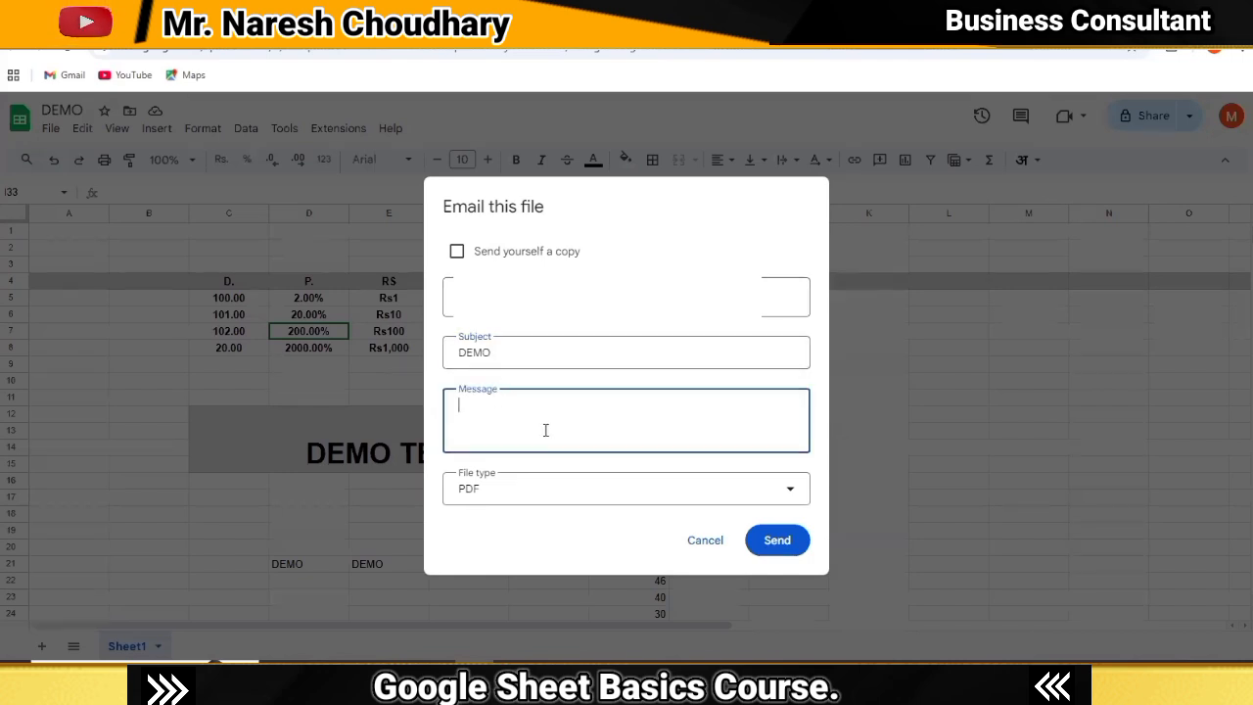
{"action": "type", "text": "DEMO RE."}
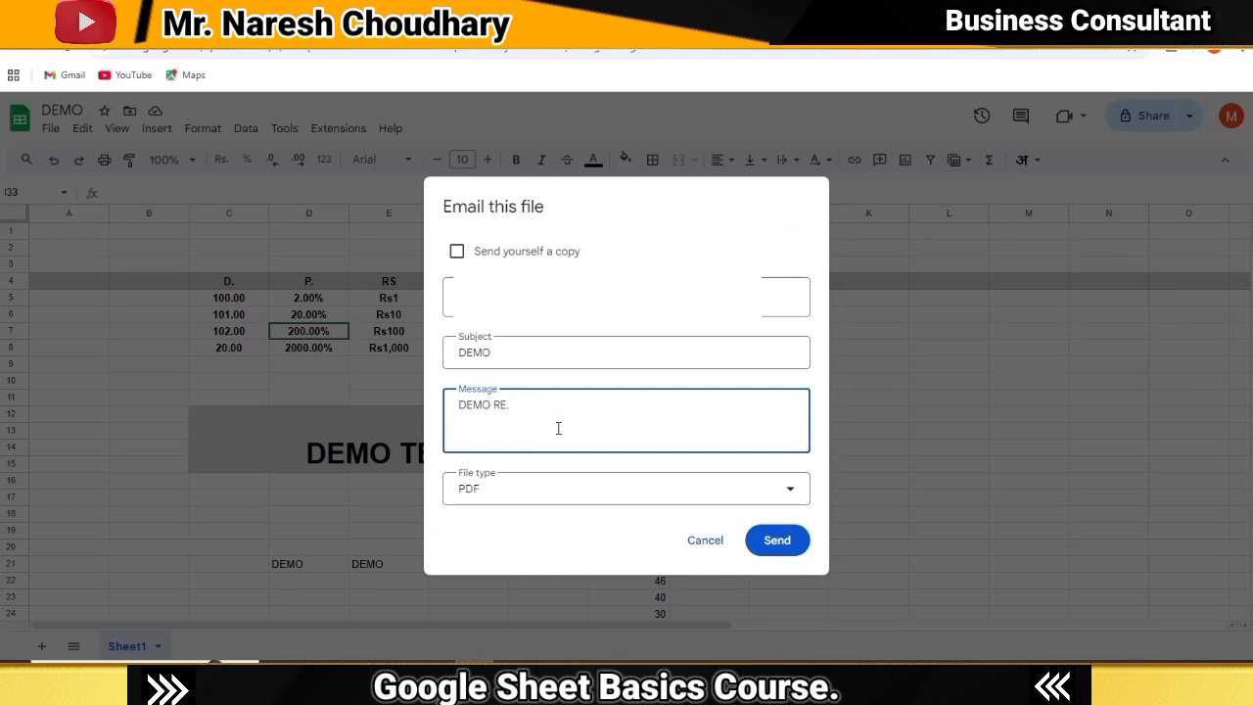
{"action": "left_click", "coordinate": [531, 495]}
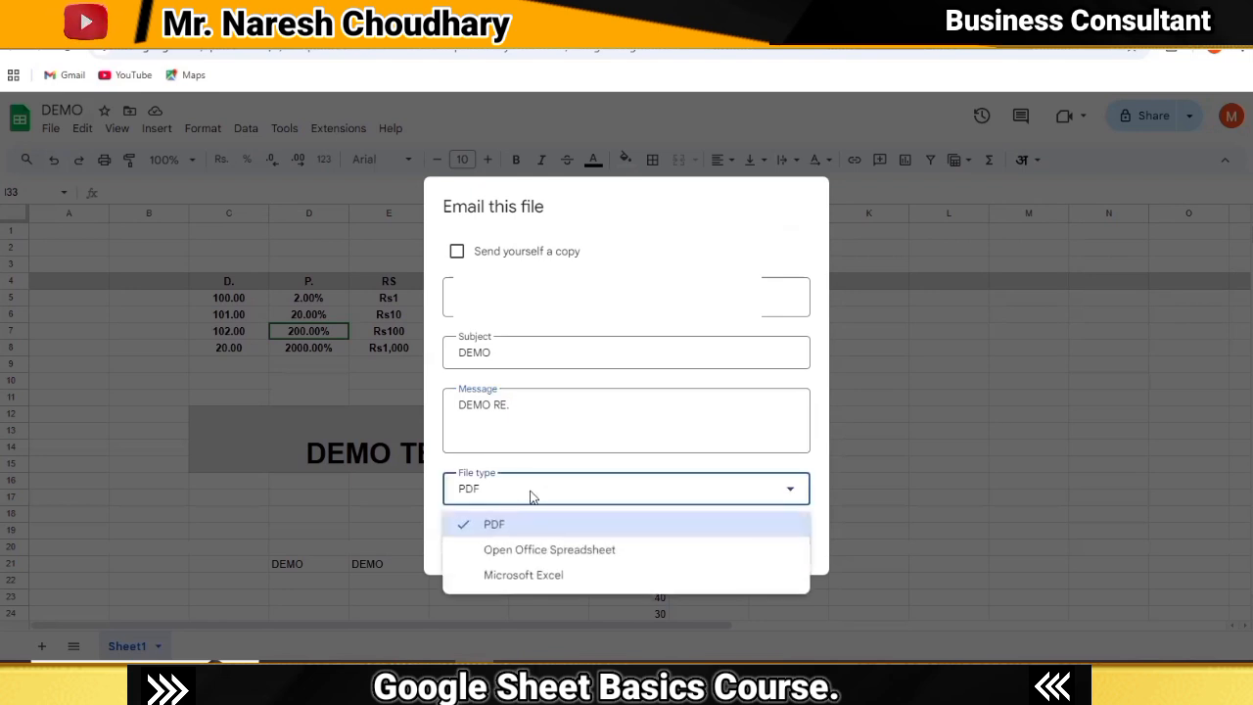